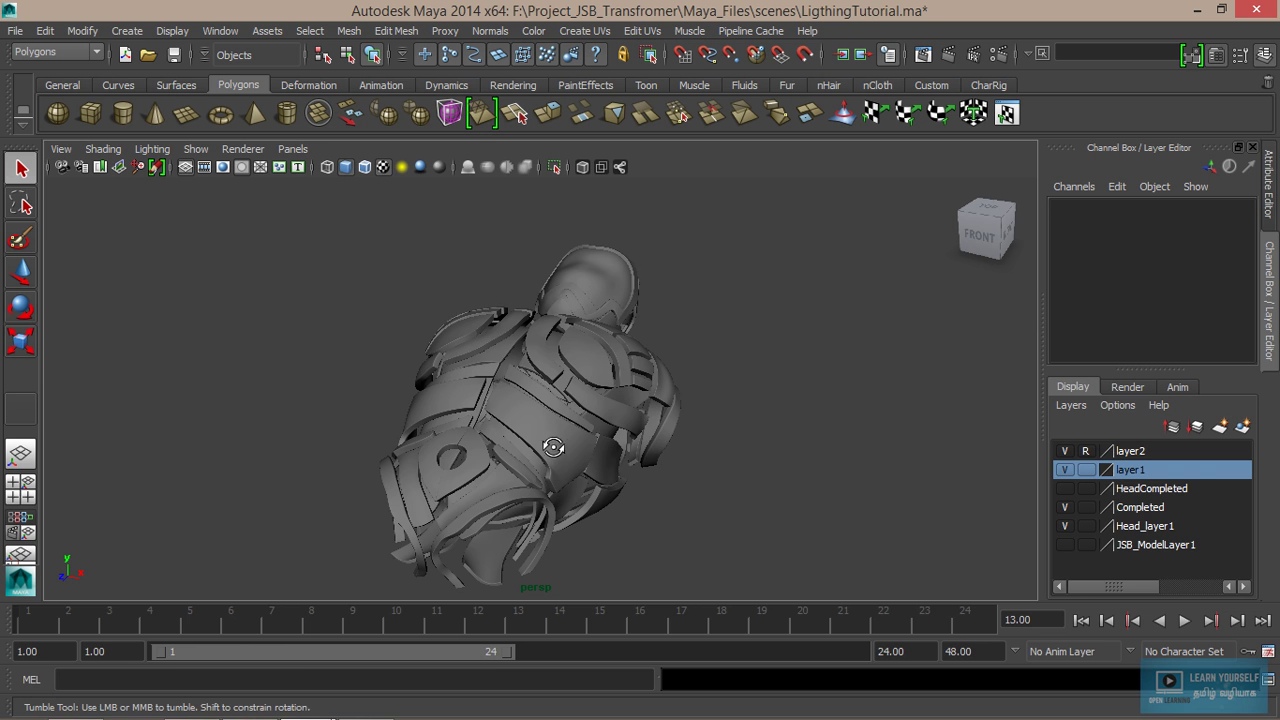
Step: Tumble the persp view to a side angle on the robot torso and open Create > Lights
{"action": "left_click_drag", "start_coordinate": [553, 447], "coordinate": [640, 453], "text": "alt"}
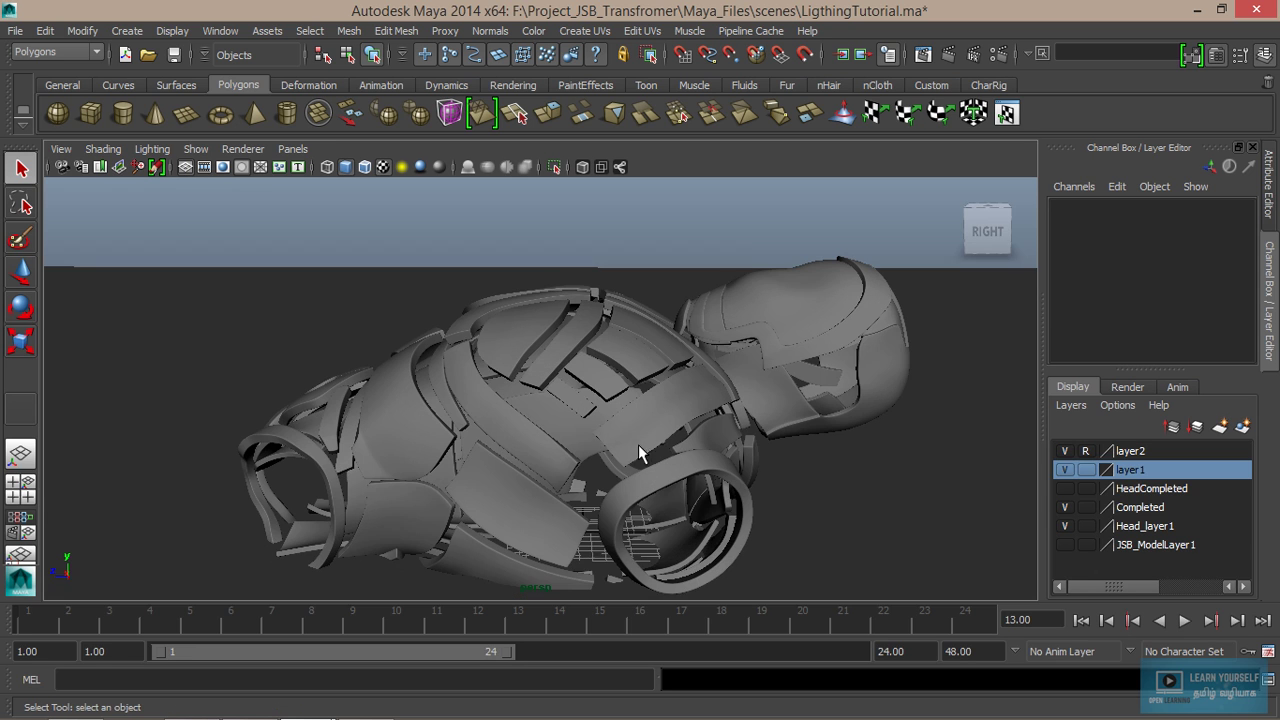
{"action": "left_click", "coordinate": [127, 31]}
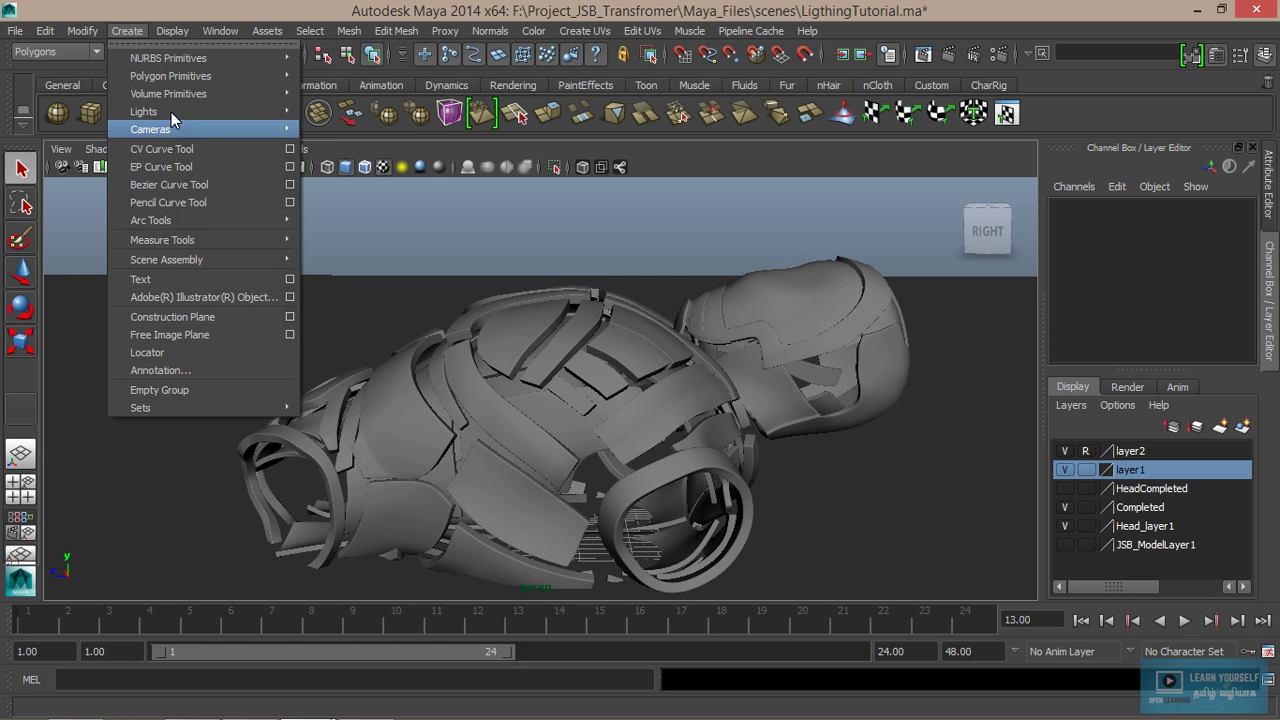
{"action": "mouse_move", "coordinate": [143, 111]}
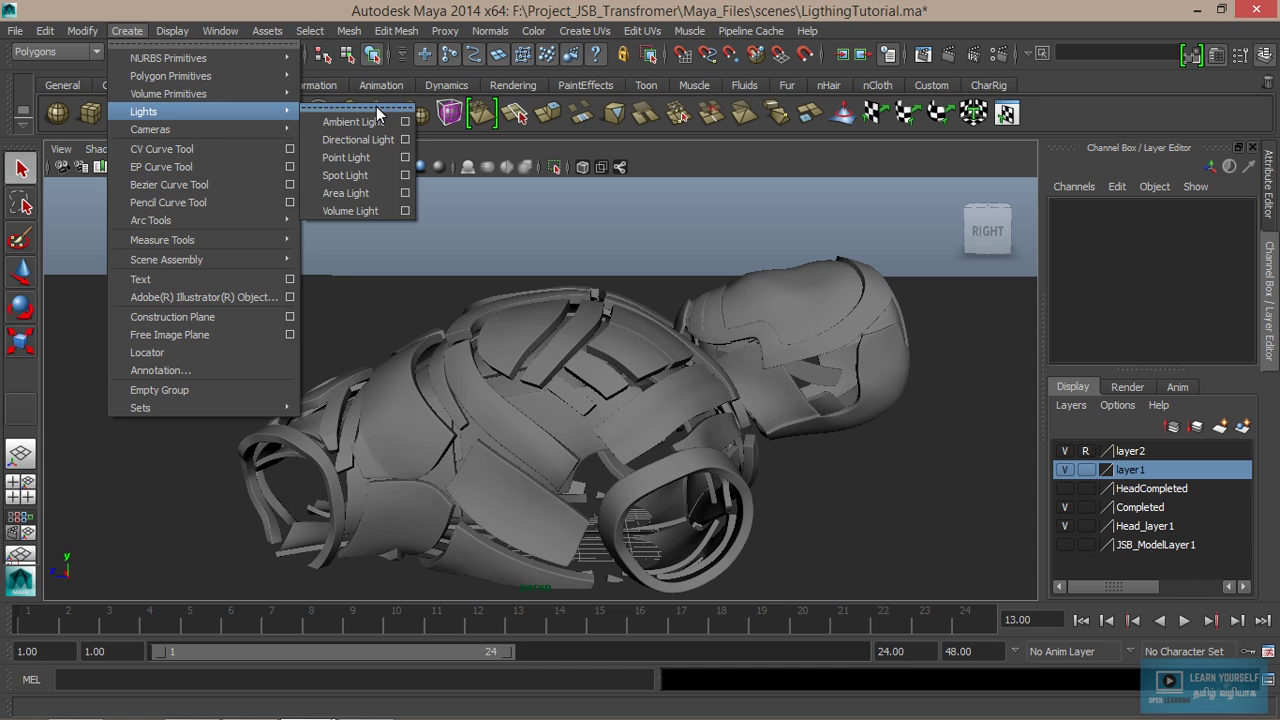
Step: Tear off the Lights submenu into a floating window placed to the right of the viewport
{"action": "left_click", "coordinate": [376, 106]}
{"action": "left_click_drag", "start_coordinate": [358, 85], "coordinate": [902, 167]}
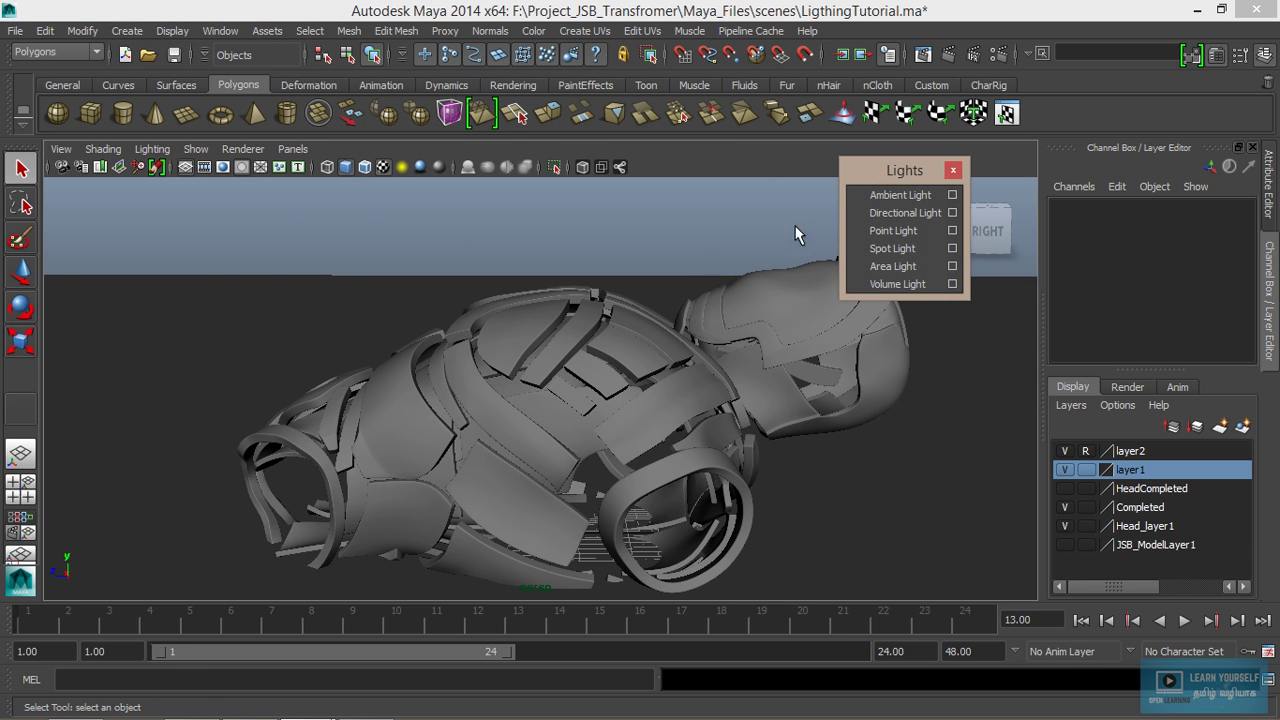
{"action": "left_click_drag", "start_coordinate": [446, 366], "coordinate": [446, 435], "text": "alt"}
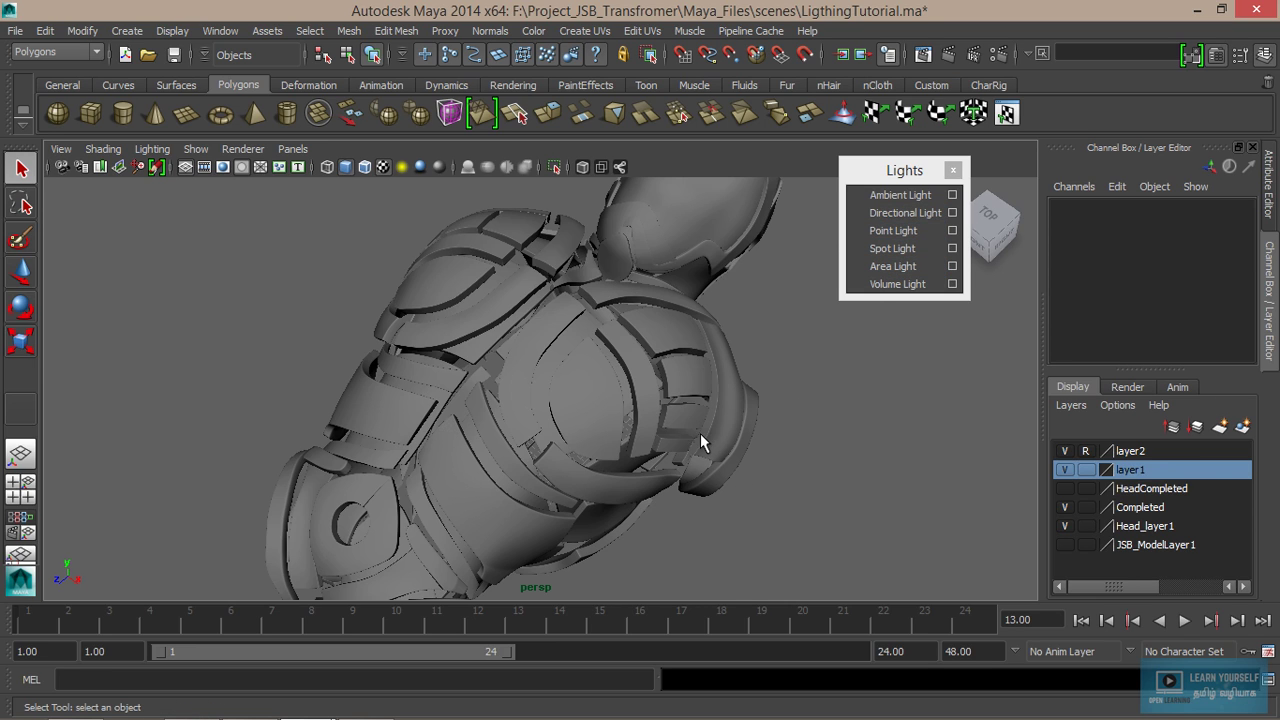
{"action": "mouse_move", "coordinate": [664, 437]}
{"action": "left_mouse_down", "text": "alt"}
{"action": "mouse_move", "coordinate": [583, 451]}
{"action": "mouse_move", "coordinate": [505, 424]}
{"action": "left_mouse_up", "text": "alt"}
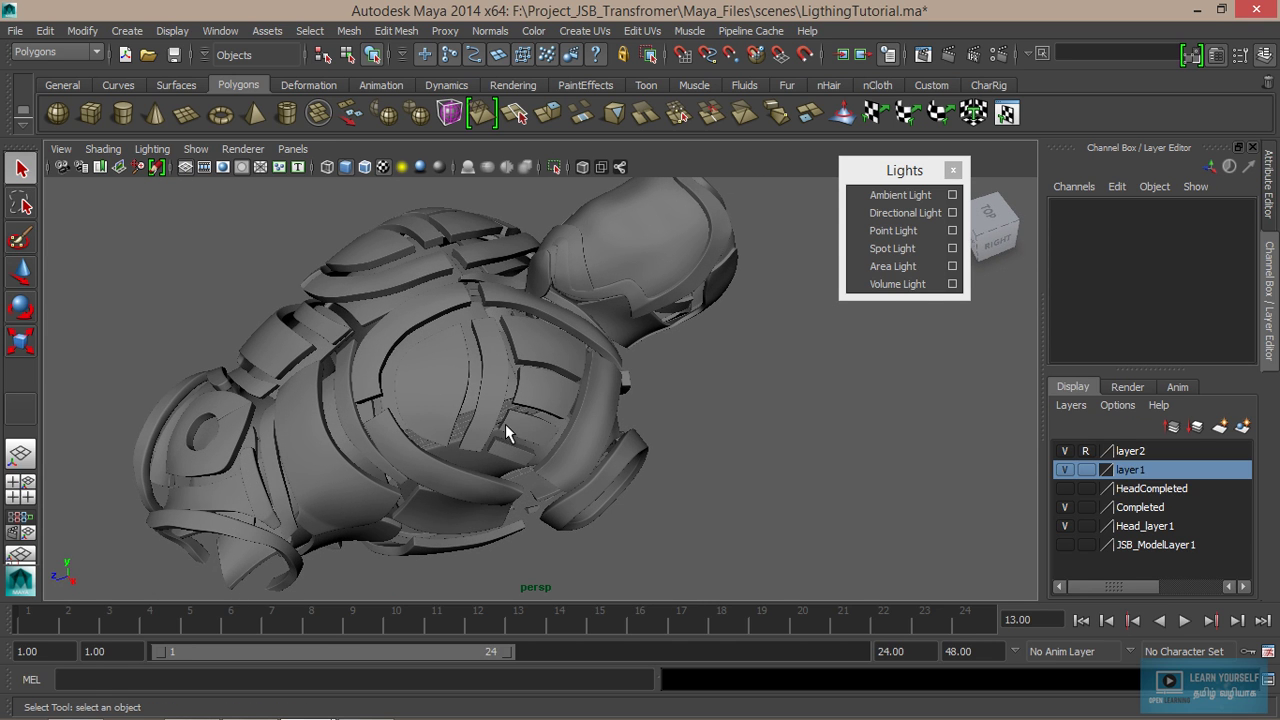
Step: Create a spot light and frame it in the view
{"action": "left_click", "coordinate": [889, 252]}
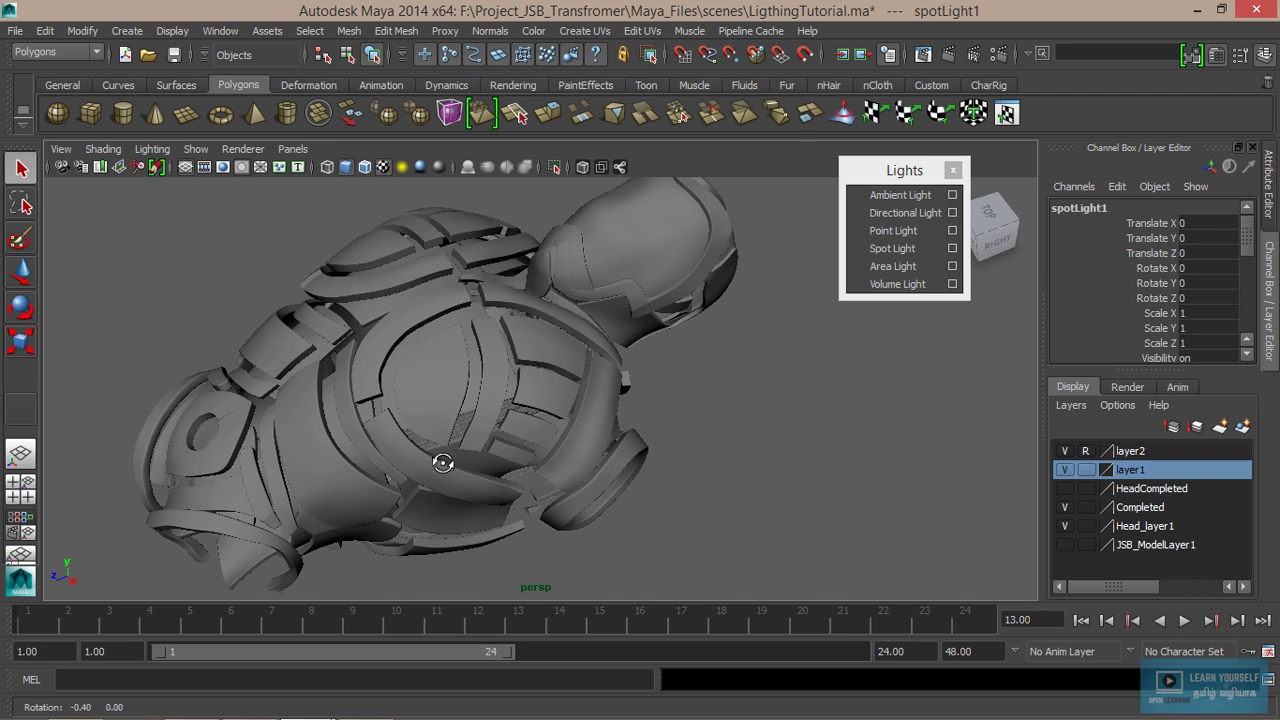
{"action": "mouse_move", "coordinate": [432, 469]}
{"action": "left_mouse_down", "text": "alt"}
{"action": "mouse_move", "coordinate": [477, 400]}
{"action": "mouse_move", "coordinate": [444, 377]}
{"action": "mouse_move", "coordinate": [466, 389]}
{"action": "mouse_move", "coordinate": [463, 404]}
{"action": "left_mouse_up", "text": "alt"}
{"action": "middle_click_drag", "start_coordinate": [457, 366], "coordinate": [463, 369], "text": "alt"}
{"action": "key", "text": "f"}
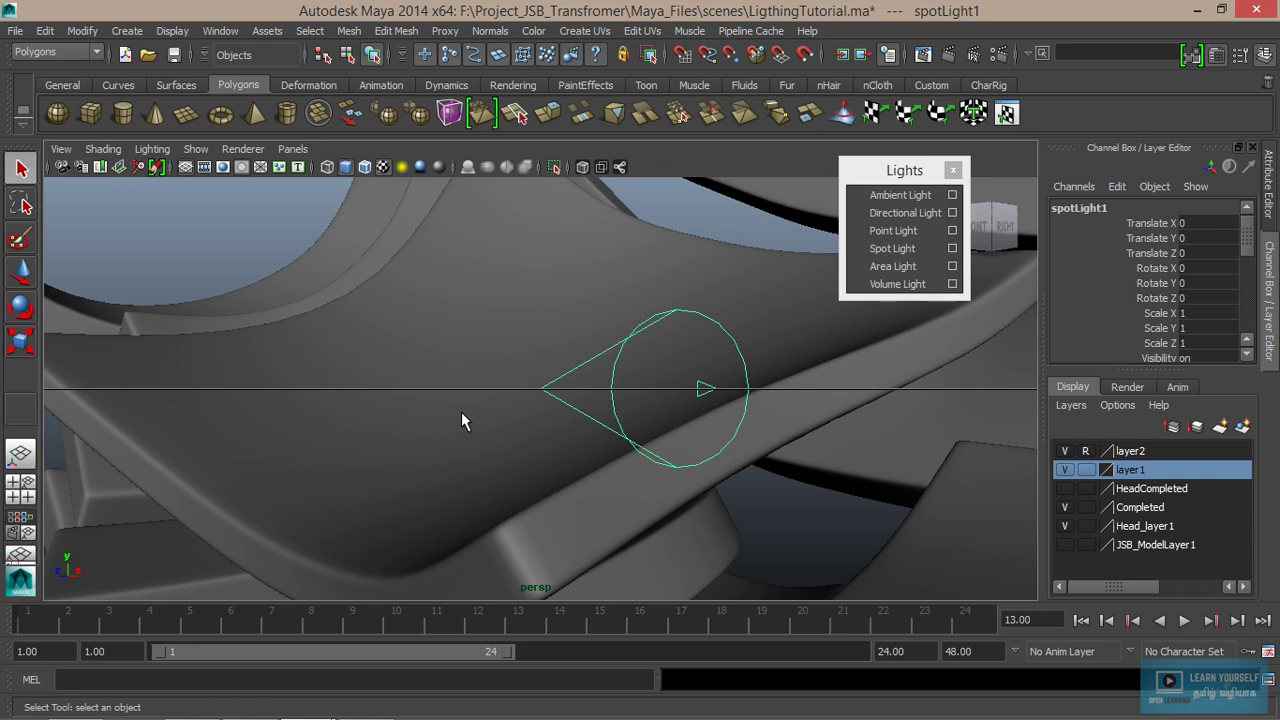
{"action": "mouse_move", "coordinate": [480, 406]}
{"action": "left_mouse_down", "text": "alt"}
{"action": "mouse_move", "coordinate": [597, 437]}
{"action": "mouse_move", "coordinate": [532, 437]}
{"action": "left_mouse_up", "text": "alt"}
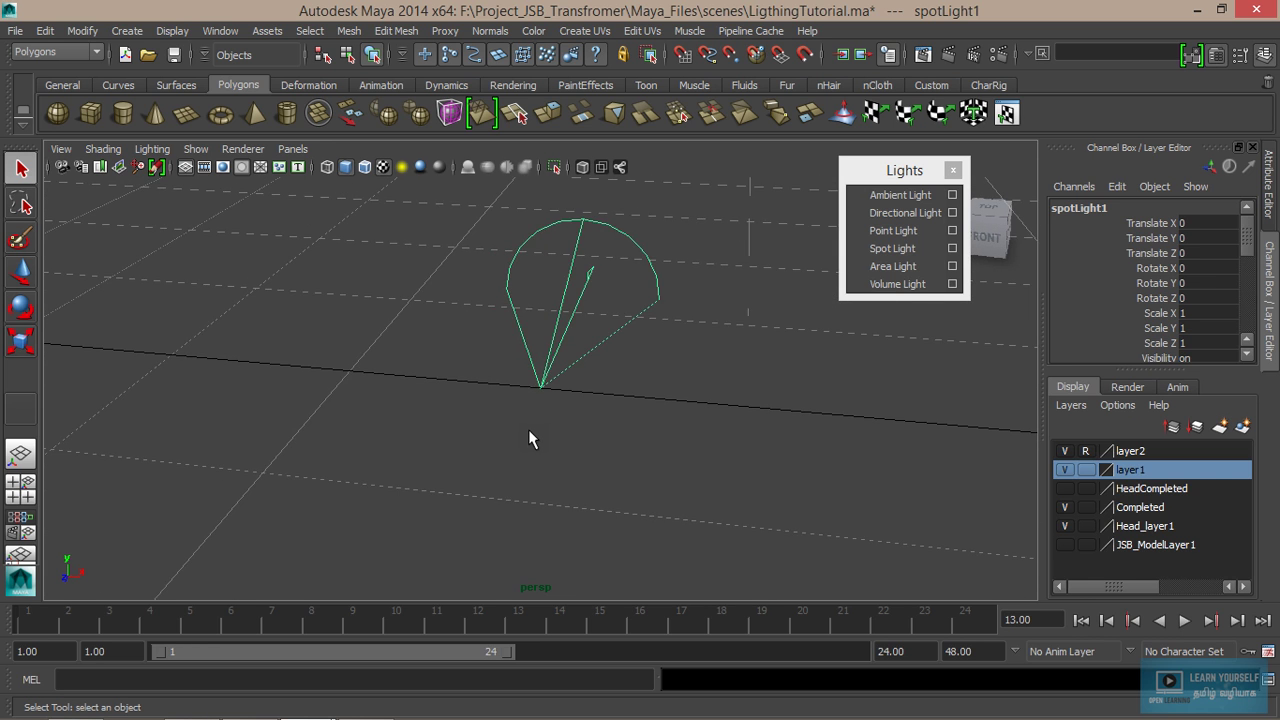
{"action": "scroll", "coordinate": [529, 429], "scroll_direction": "down", "scroll_amount": 2}
{"action": "scroll", "coordinate": [529, 429], "scroll_direction": "down", "scroll_amount": 3}
{"action": "scroll", "coordinate": [529, 429], "scroll_direction": "down", "scroll_amount": 4}
{"action": "scroll", "coordinate": [529, 434], "scroll_direction": "down", "scroll_amount": 5}
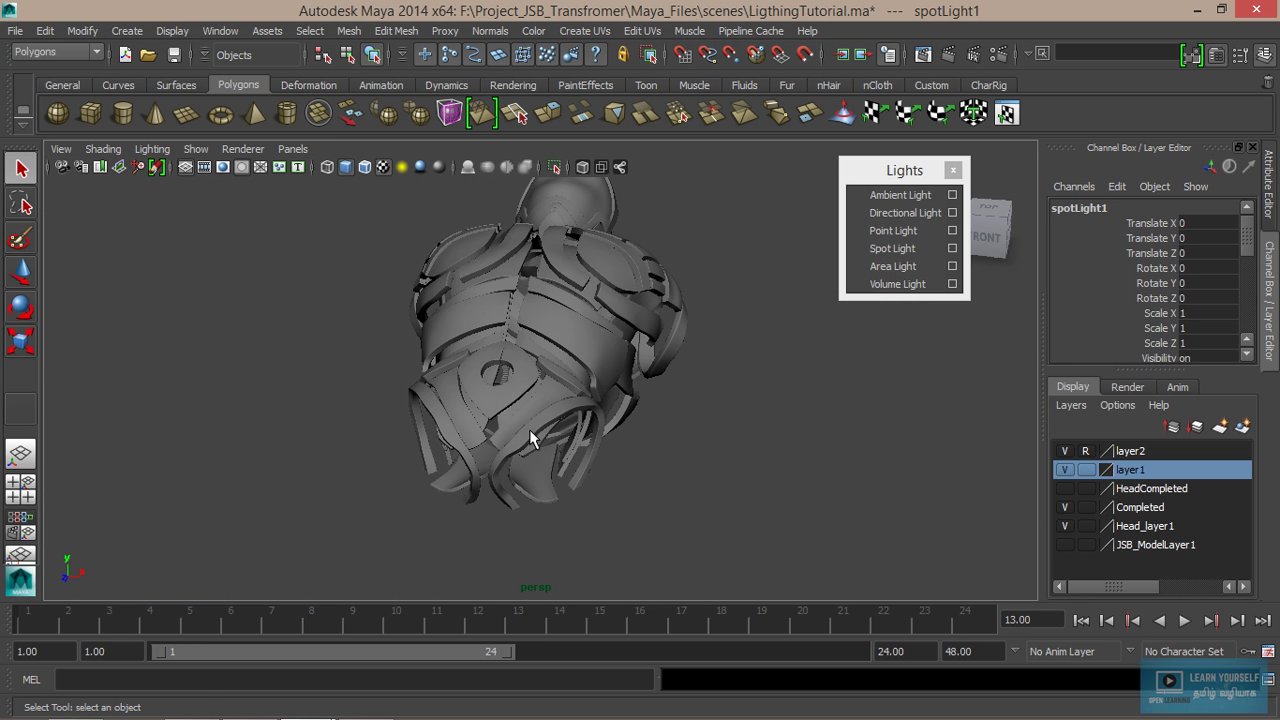
Step: Scale spotLight1 to 17.035 and move it to Translate Y 51.982, Z 33.265
{"action": "key", "text": "r"}
{"action": "mouse_move", "coordinate": [538, 390]}
{"action": "left_mouse_down"}
{"action": "mouse_move", "coordinate": [668, 428]}
{"action": "mouse_move", "coordinate": [614, 423]}
{"action": "left_mouse_up"}
{"action": "key", "text": "w"}
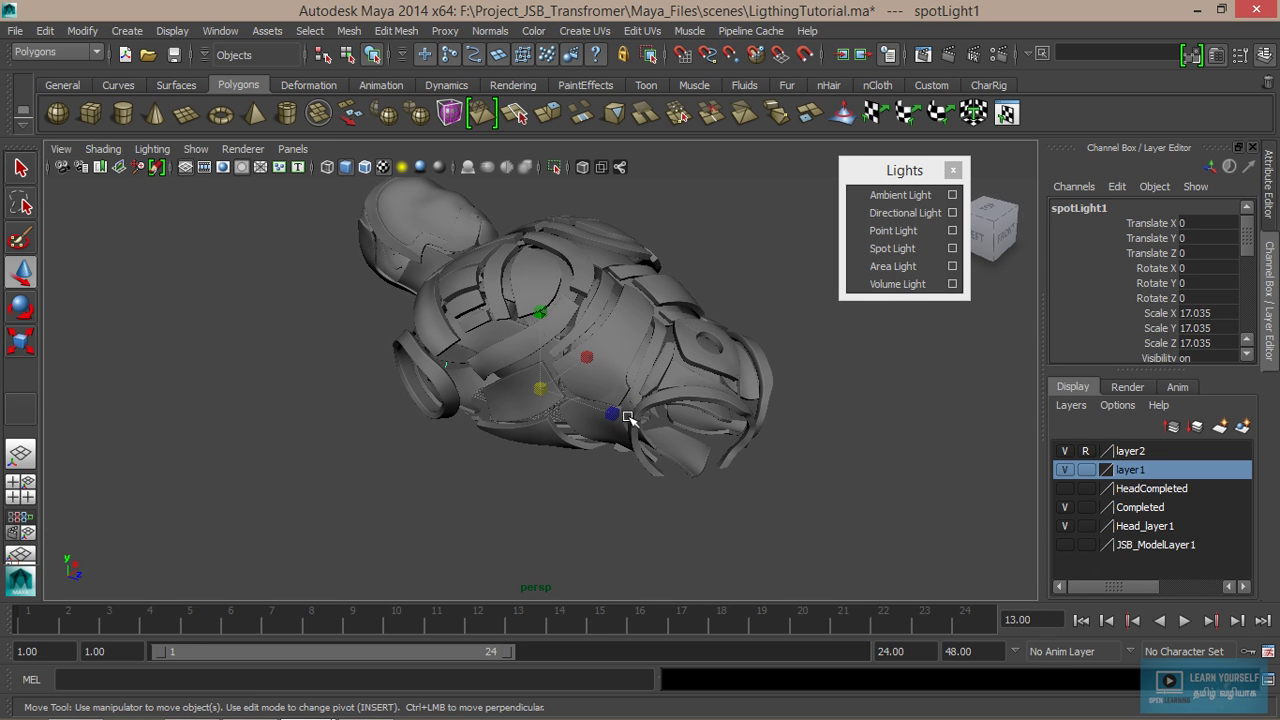
{"action": "left_click_drag", "start_coordinate": [538, 341], "coordinate": [543, 220]}
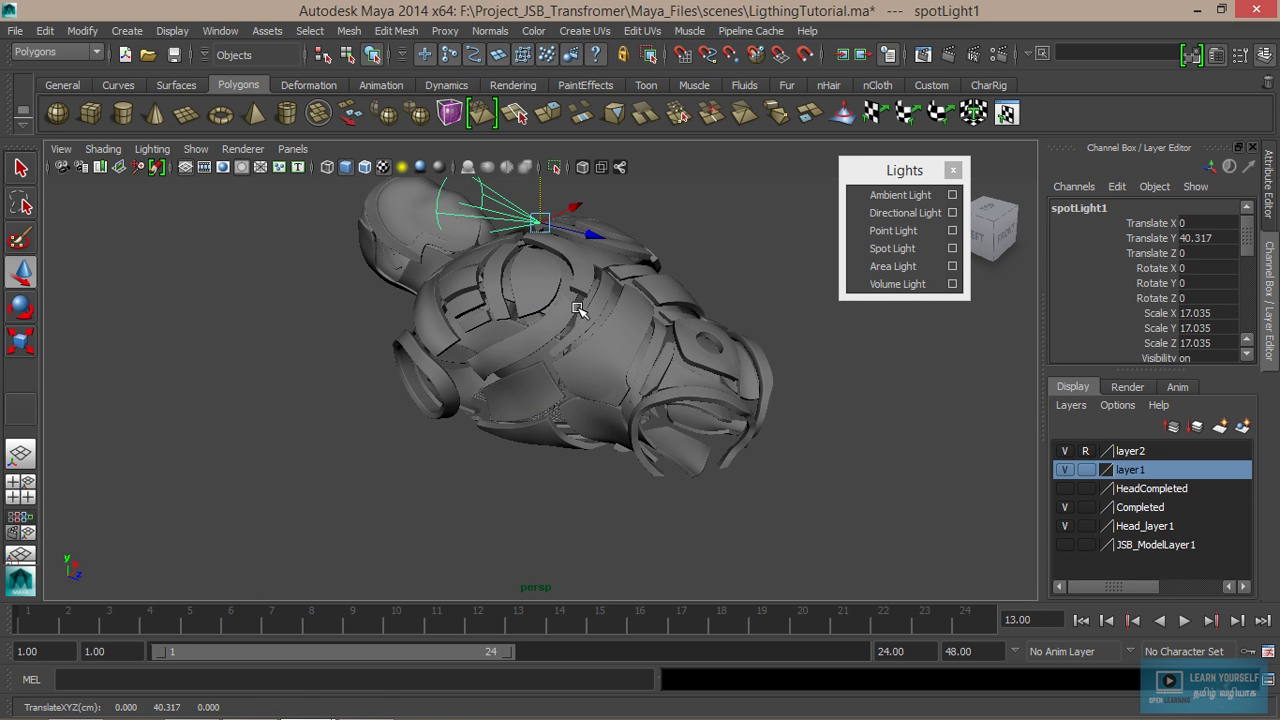
{"action": "middle_click_drag", "start_coordinate": [568, 353], "coordinate": [545, 540], "text": "alt"}
{"action": "middle_click_drag", "start_coordinate": [556, 438], "coordinate": [556, 405]}
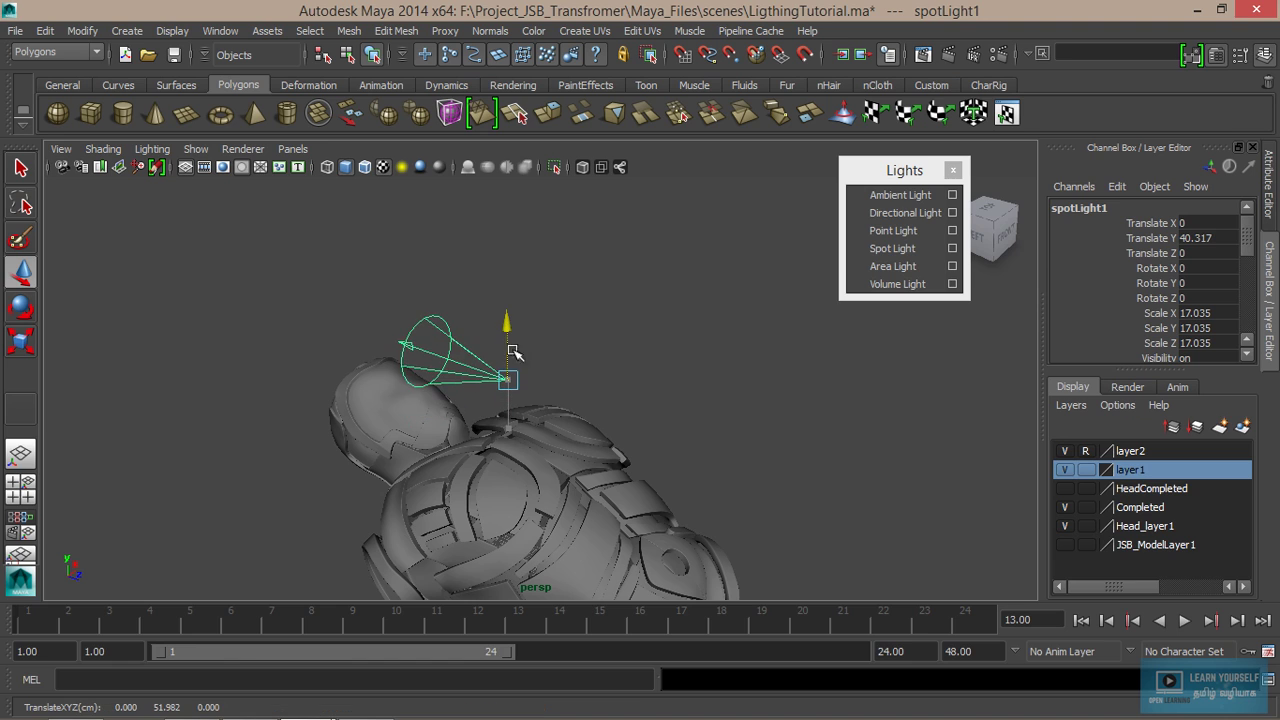
{"action": "left_click_drag", "start_coordinate": [556, 403], "coordinate": [696, 454]}
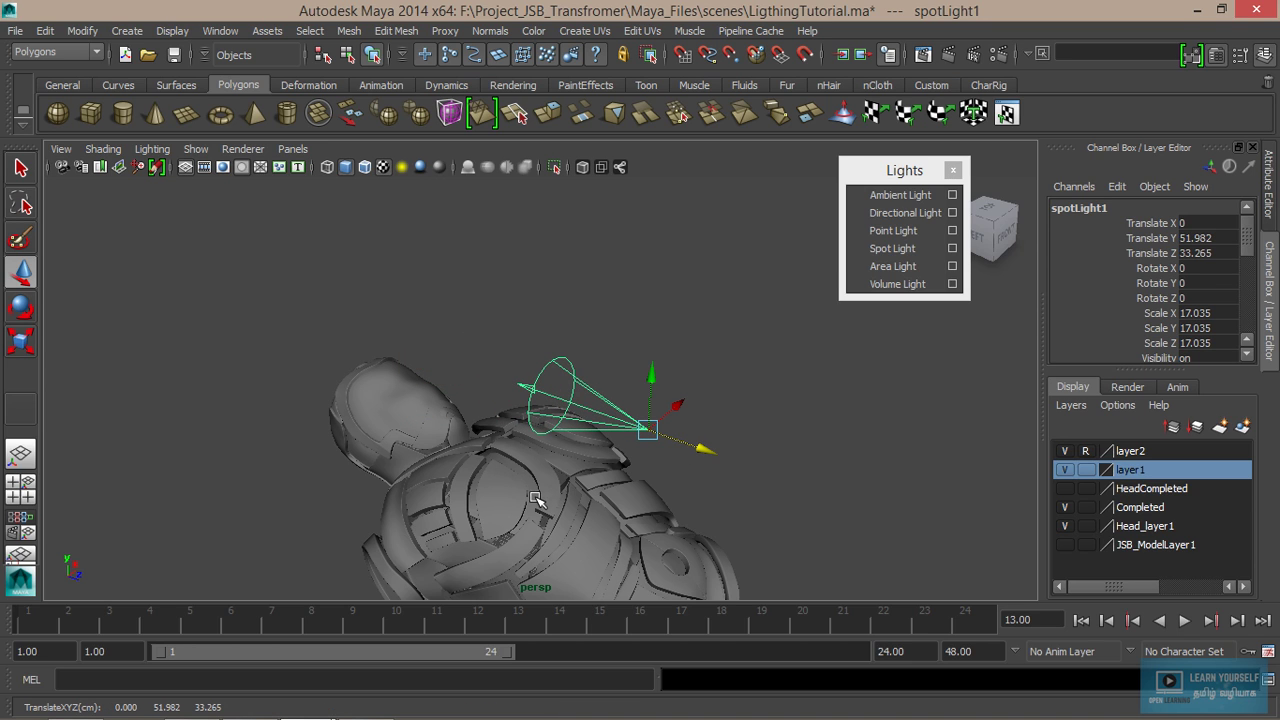
{"action": "left_click", "coordinate": [292, 152]}
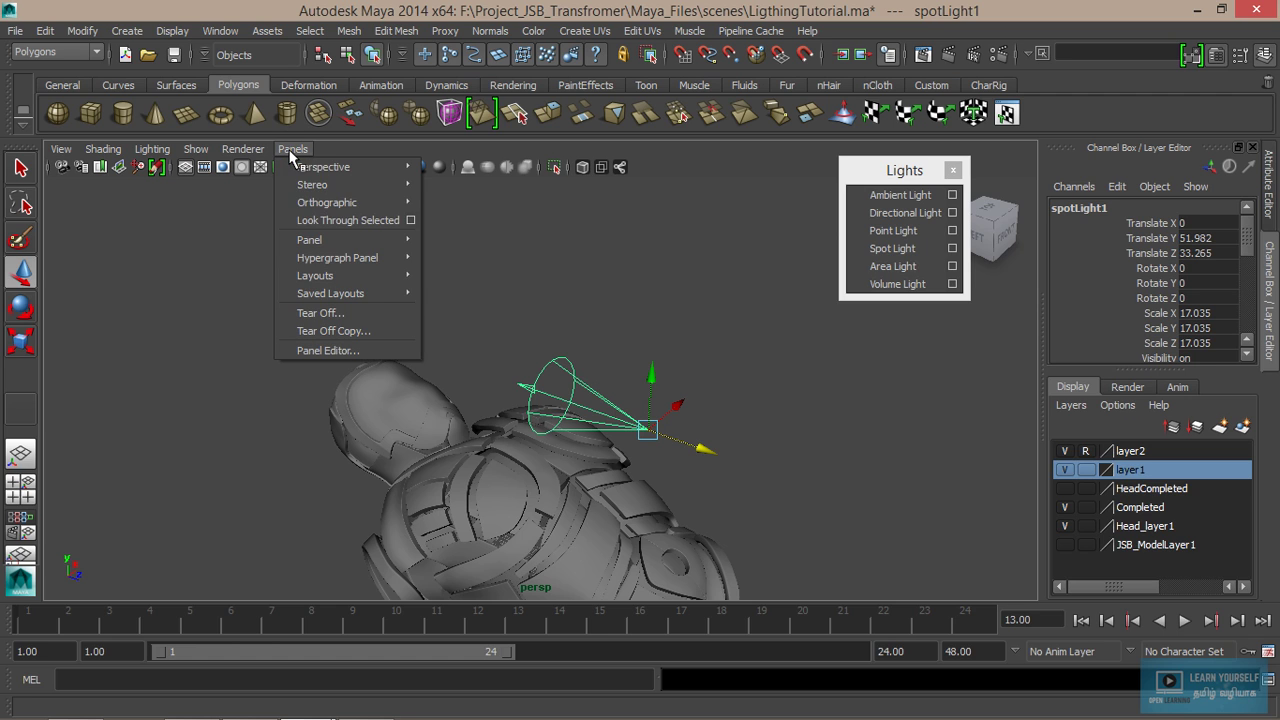
Step: Look through spotLight1 and aim it at the torso: Translate Y 117.978, Z 102.731, Rotate X -45.6
{"action": "left_click", "coordinate": [348, 222]}
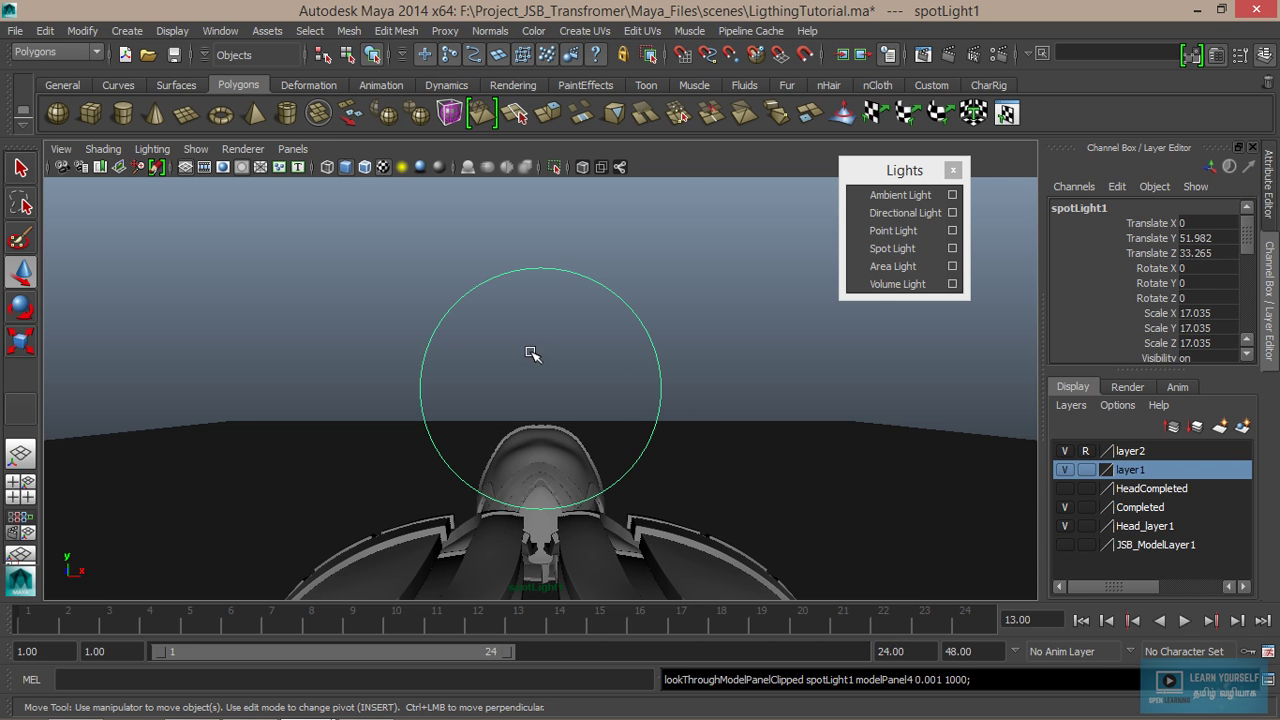
{"action": "left_click_drag", "start_coordinate": [566, 363], "coordinate": [566, 457], "text": "alt"}
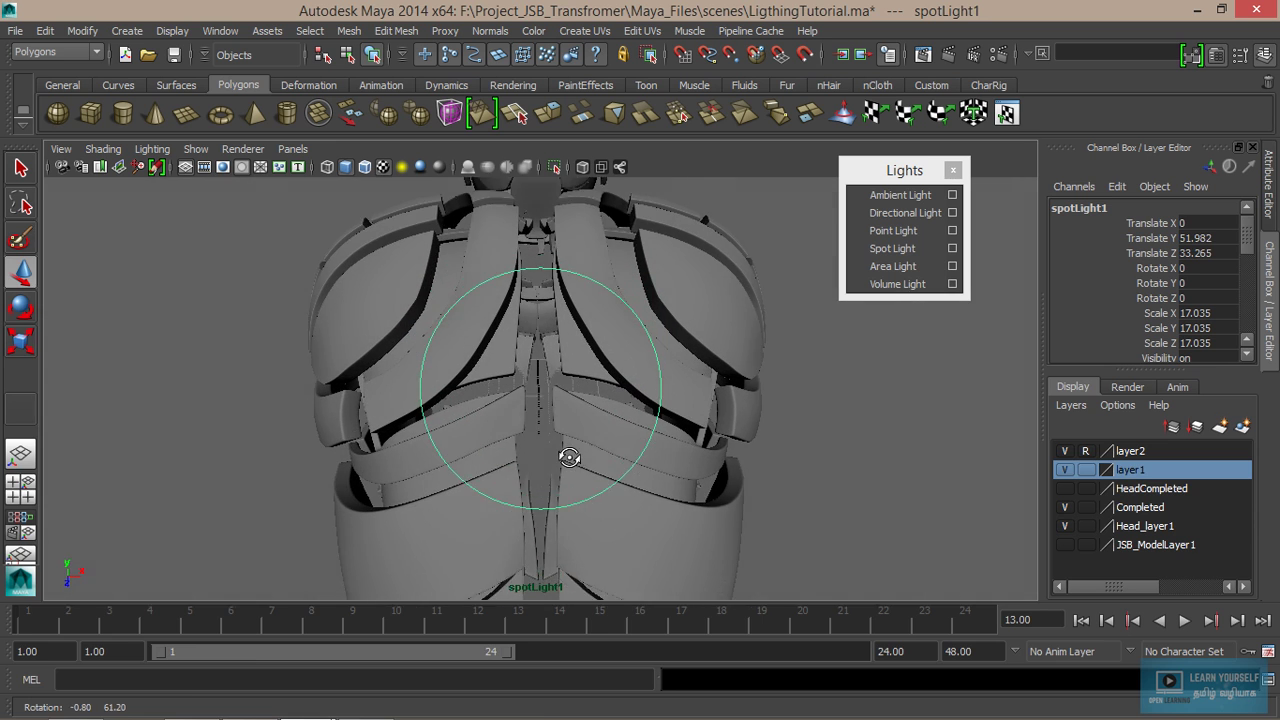
{"action": "right_click_drag", "start_coordinate": [654, 437], "coordinate": [232, 391], "text": "alt"}
{"action": "scroll", "coordinate": [232, 391], "scroll_direction": "down", "scroll_amount": 2}
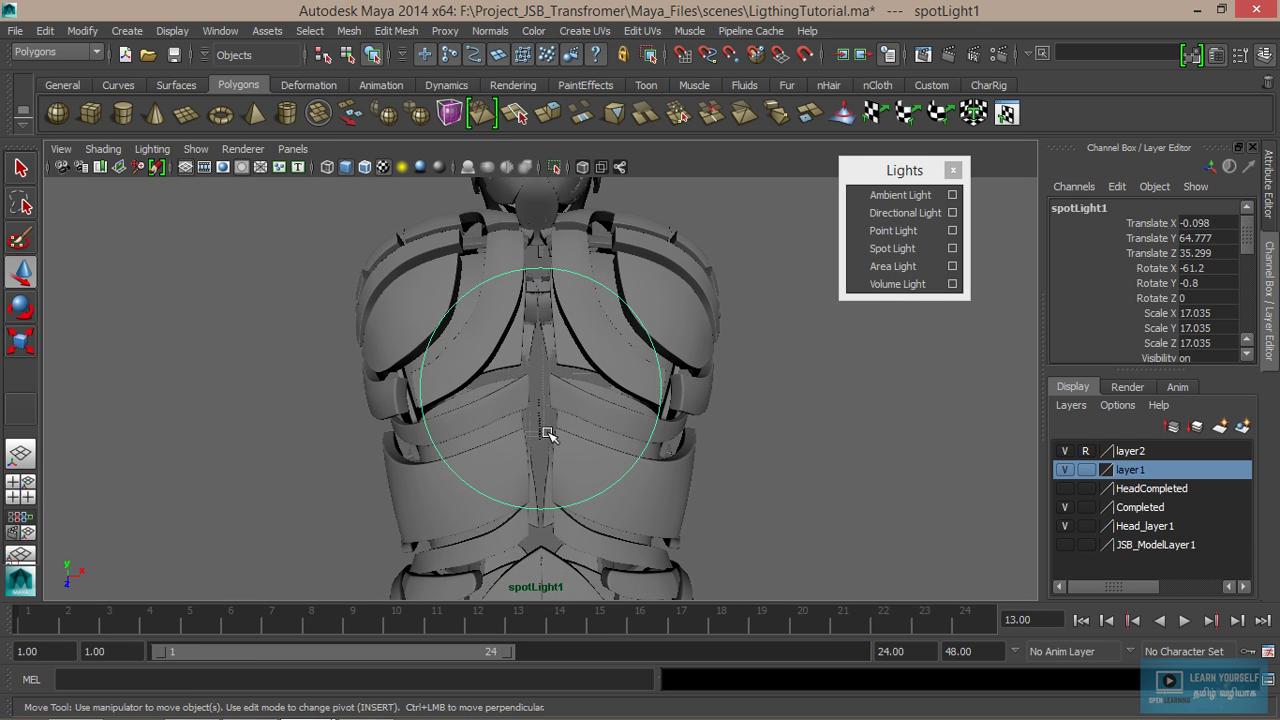
{"action": "scroll", "coordinate": [225, 391], "scroll_direction": "down", "scroll_amount": 2}
{"action": "scroll", "coordinate": [217, 391], "scroll_direction": "down", "scroll_amount": 3}
{"action": "mouse_move", "coordinate": [618, 417]}
{"action": "left_mouse_down", "text": "alt"}
{"action": "mouse_move", "coordinate": [480, 394]}
{"action": "mouse_move", "coordinate": [508, 371]}
{"action": "left_mouse_up", "text": "alt"}
{"action": "right_click_drag", "start_coordinate": [508, 371], "coordinate": [354, 354], "text": "alt"}
{"action": "middle_click", "coordinate": [480, 430], "text": "alt"}
{"action": "middle_click_drag", "start_coordinate": [480, 430], "coordinate": [480, 411], "text": "alt"}
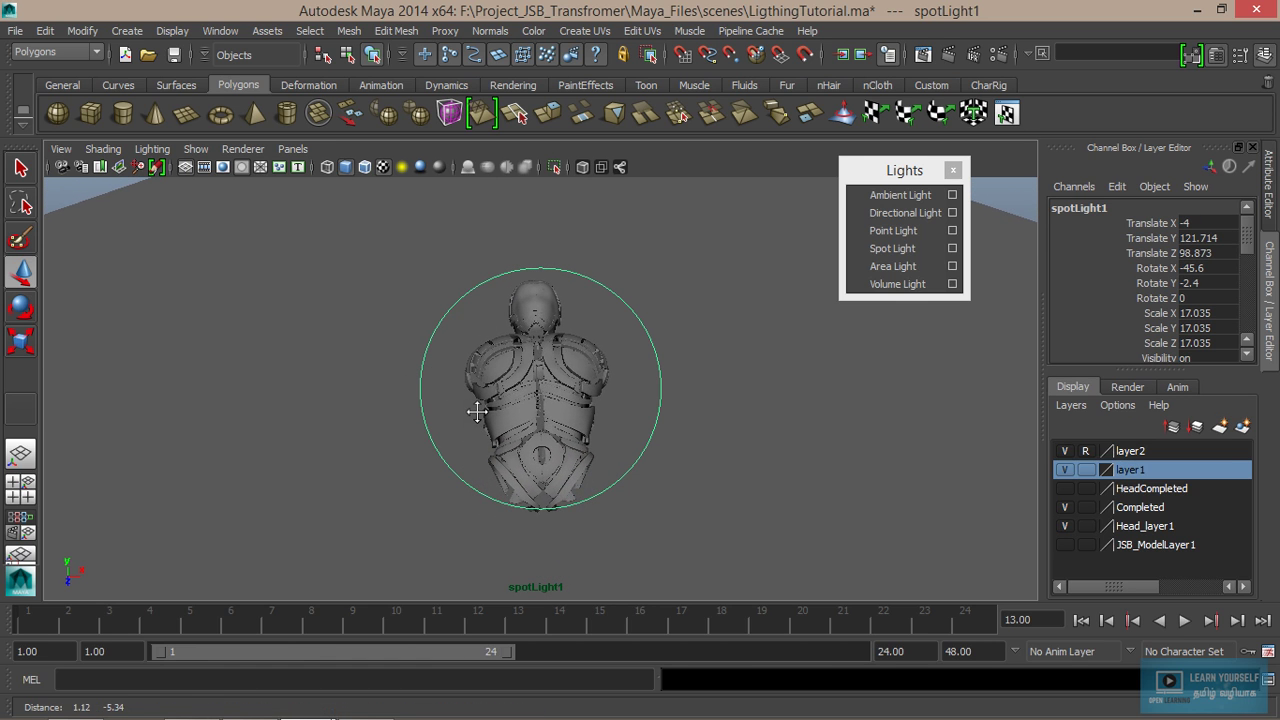
{"action": "left_click", "coordinate": [292, 150]}
{"action": "mouse_move", "coordinate": [323, 167]}
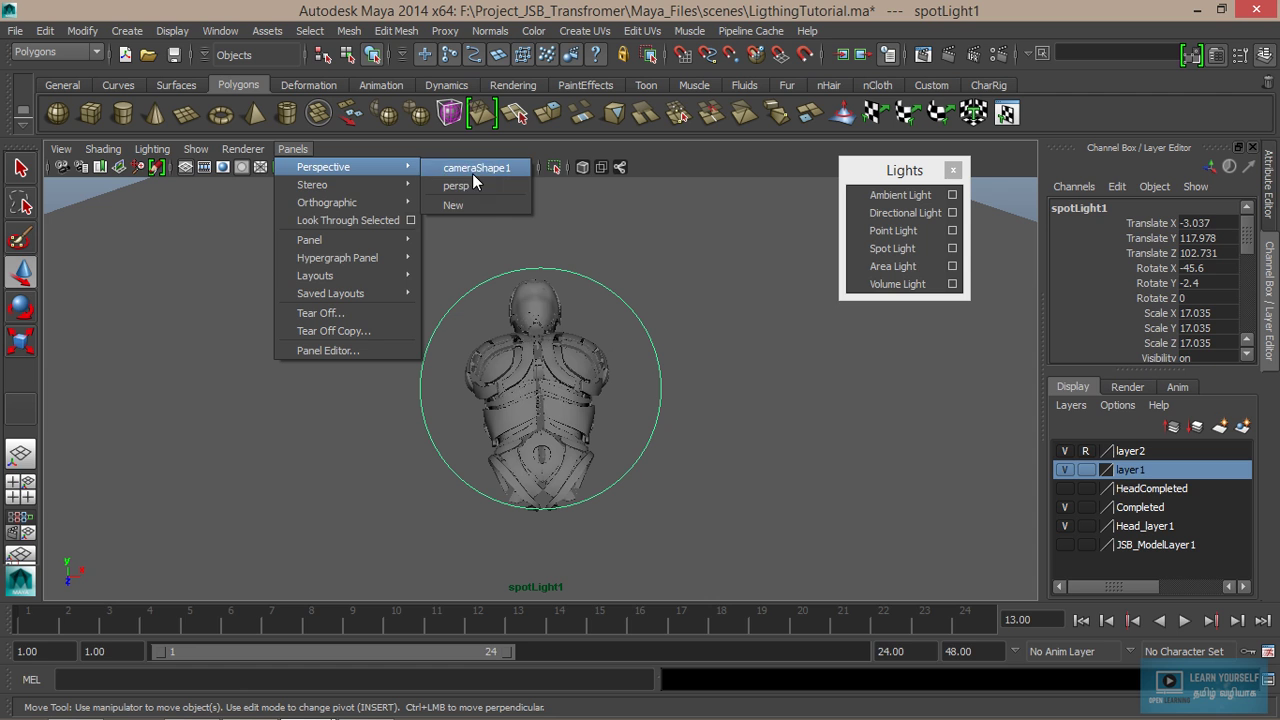
Step: Return to the persp camera and orbit to a rendering angle showing the model and light
{"action": "left_click", "coordinate": [478, 190]}
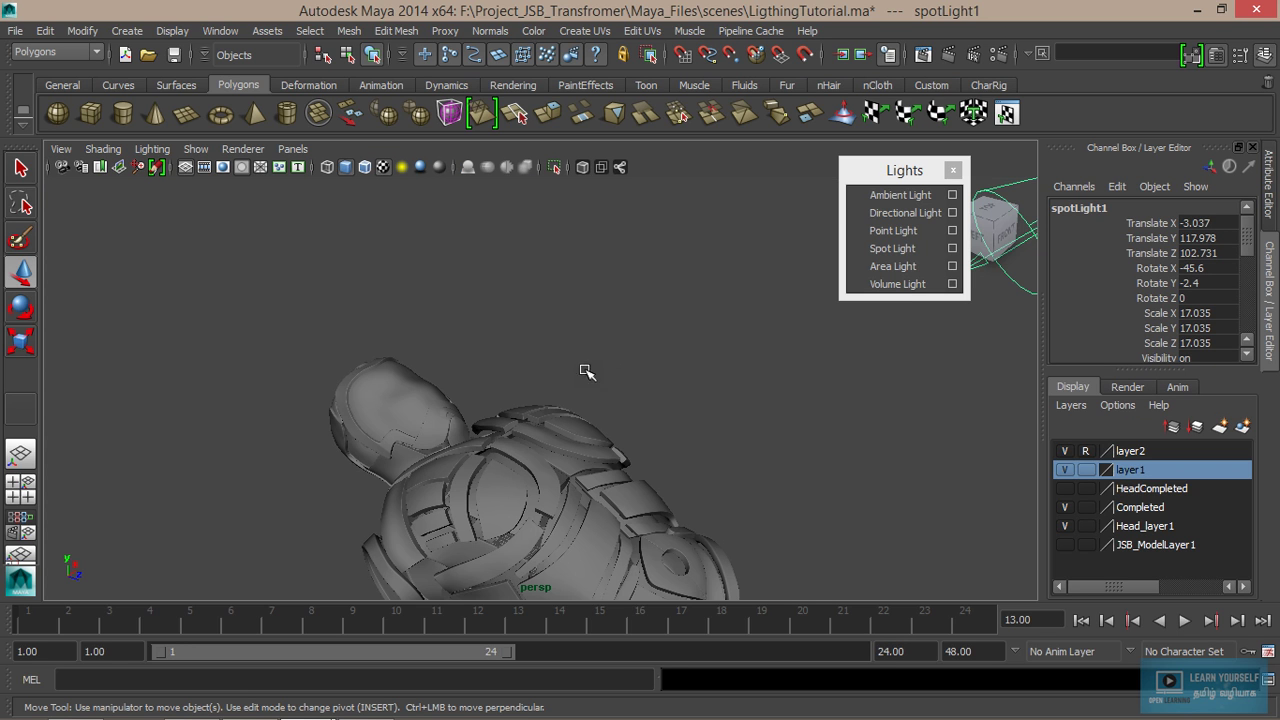
{"action": "scroll", "coordinate": [605, 378], "scroll_direction": "down", "scroll_amount": 3}
{"action": "mouse_move", "coordinate": [545, 440]}
{"action": "left_mouse_down", "text": "alt"}
{"action": "mouse_move", "coordinate": [657, 411]}
{"action": "mouse_move", "coordinate": [728, 315]}
{"action": "left_mouse_up", "text": "alt"}
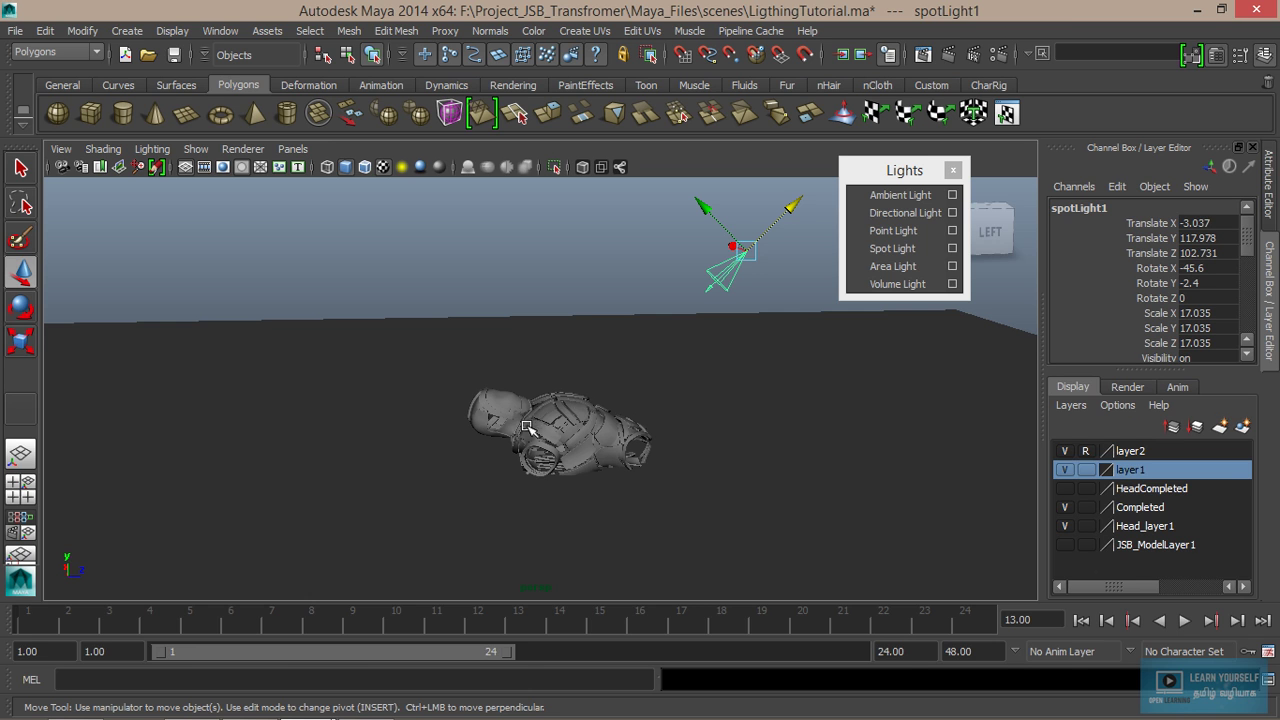
{"action": "left_click_drag", "start_coordinate": [527, 428], "coordinate": [486, 486], "text": "alt"}
{"action": "scroll", "coordinate": [523, 509], "scroll_direction": "up", "scroll_amount": 5}
{"action": "middle_click_drag", "start_coordinate": [523, 509], "coordinate": [493, 469], "text": "alt"}
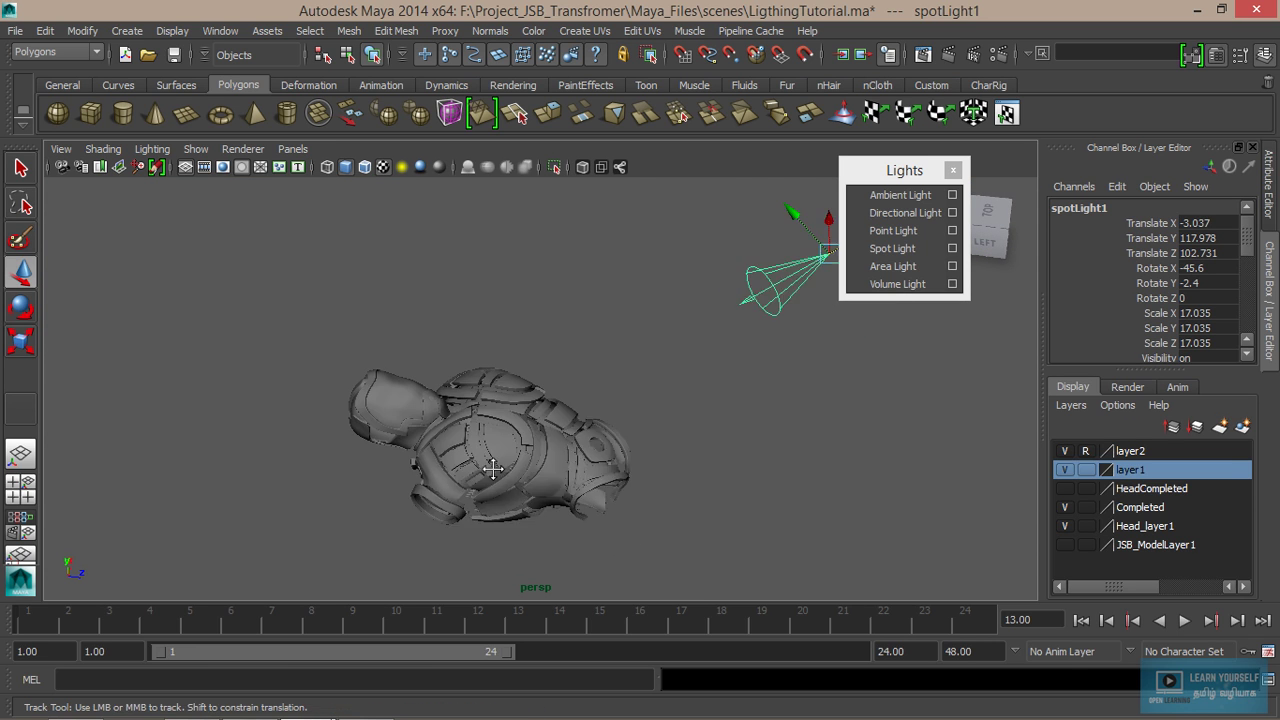
{"action": "mouse_move", "coordinate": [493, 469]}
{"action": "left_mouse_down", "text": "alt"}
{"action": "mouse_move", "coordinate": [429, 423]}
{"action": "mouse_move", "coordinate": [494, 457]}
{"action": "mouse_move", "coordinate": [470, 430]}
{"action": "left_mouse_up", "text": "alt"}
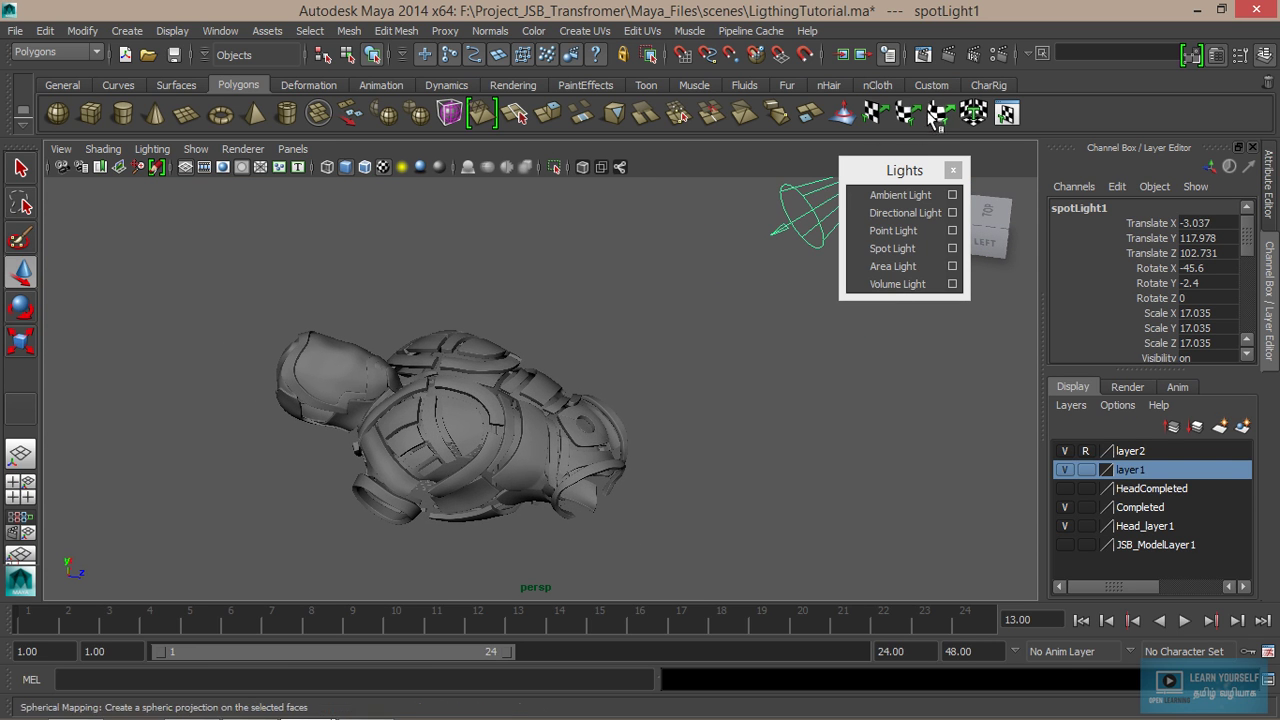
Step: Run a mental ray test render showing spotLight1's circular pool and shadows on the torso
{"action": "left_click", "coordinate": [921, 55]}
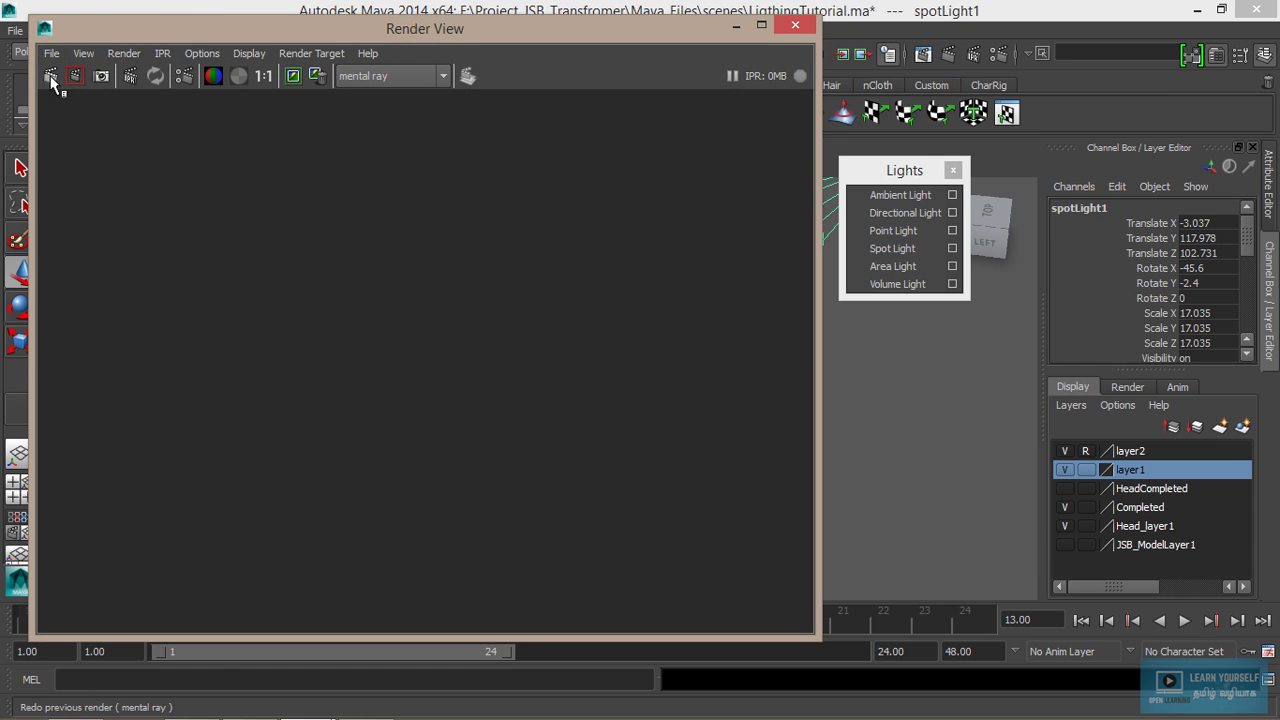
{"action": "left_click", "coordinate": [50, 78]}
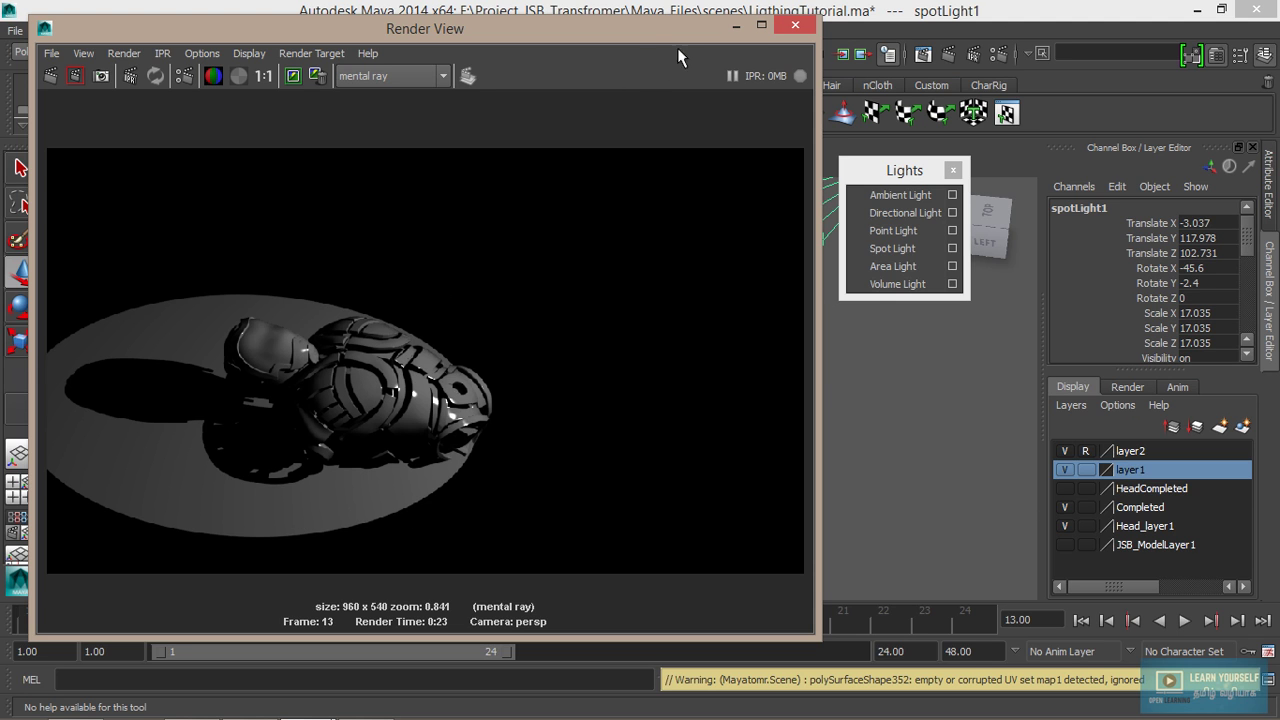
{"action": "left_click", "coordinate": [736, 27]}
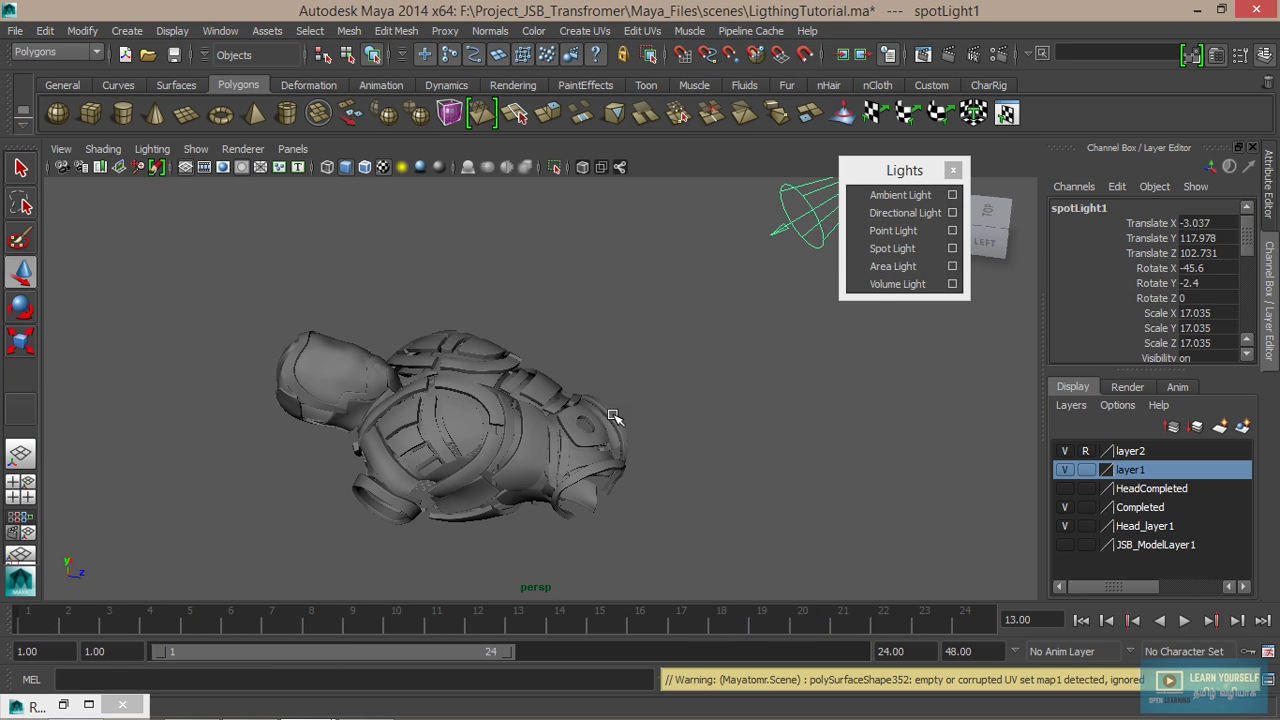
Step: Look through spotLight1 to re-aim it to Translate Y 130.872, Z 86.519, Rotate X -57.6, then return to persp
{"action": "middle_click_drag", "start_coordinate": [608, 426], "coordinate": [537, 449], "text": "alt"}
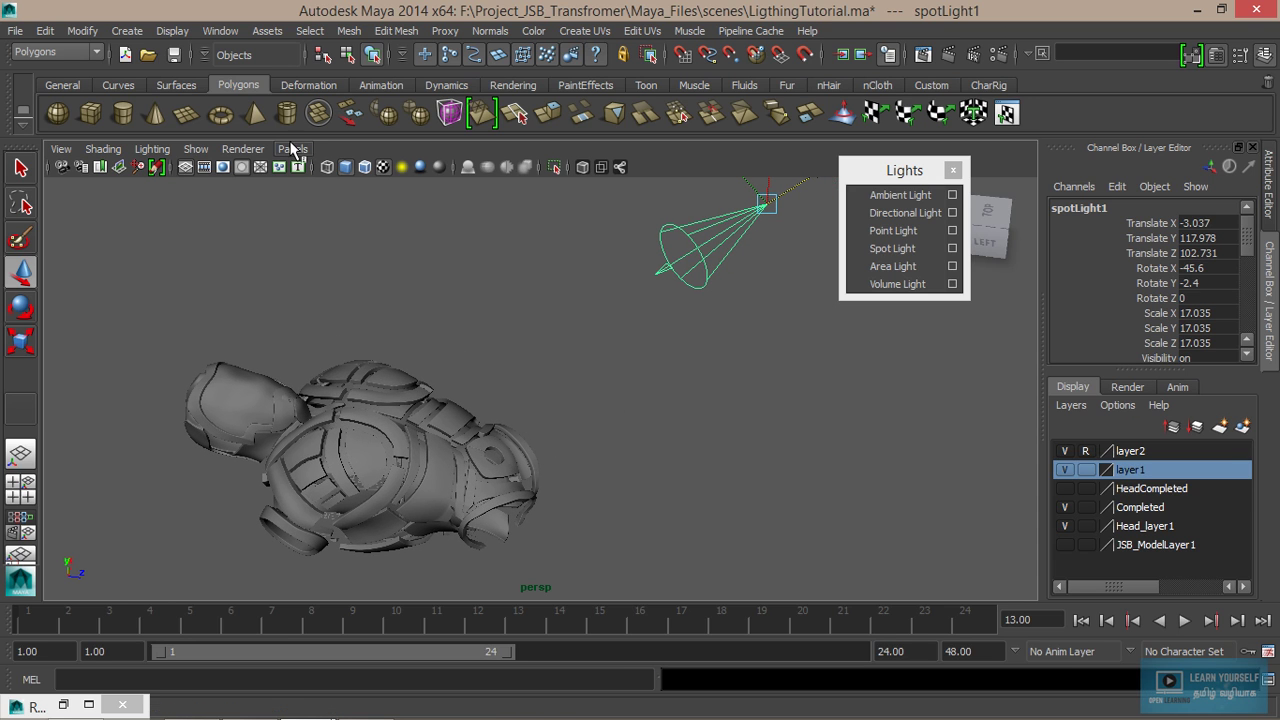
{"action": "left_click", "coordinate": [293, 149]}
{"action": "left_click", "coordinate": [318, 221]}
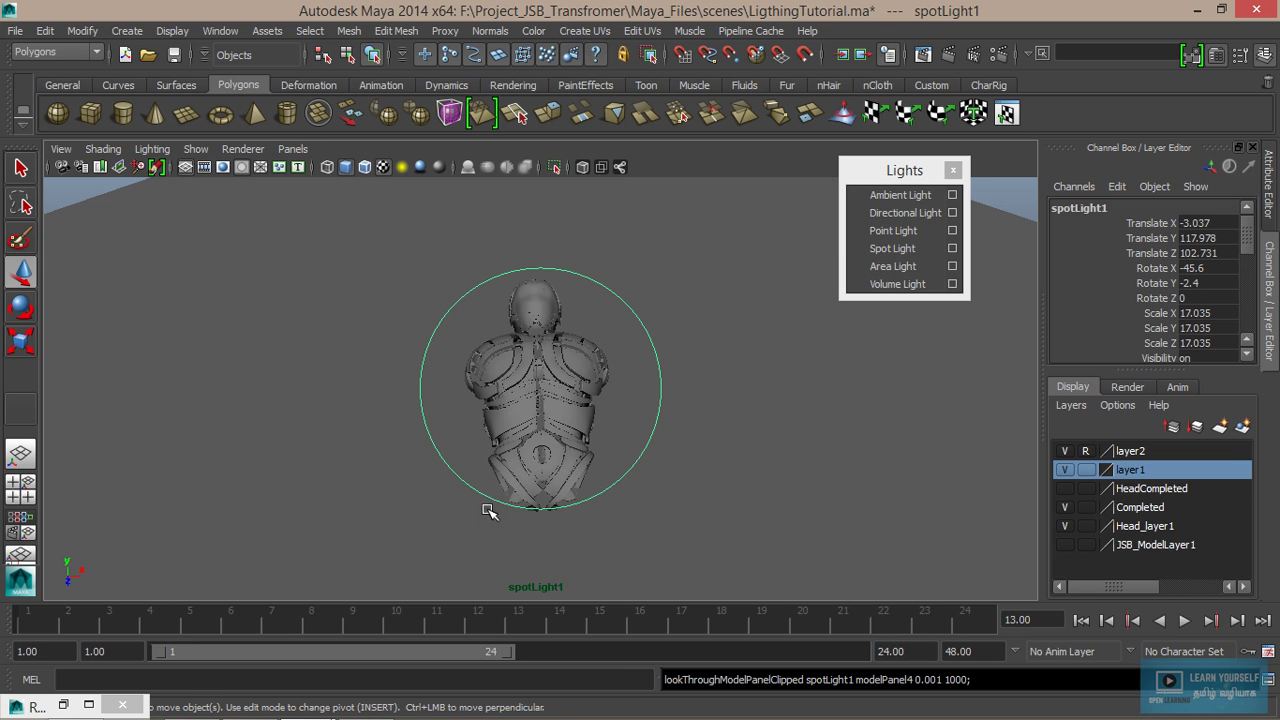
{"action": "left_click_drag", "start_coordinate": [596, 443], "coordinate": [592, 456], "text": "alt"}
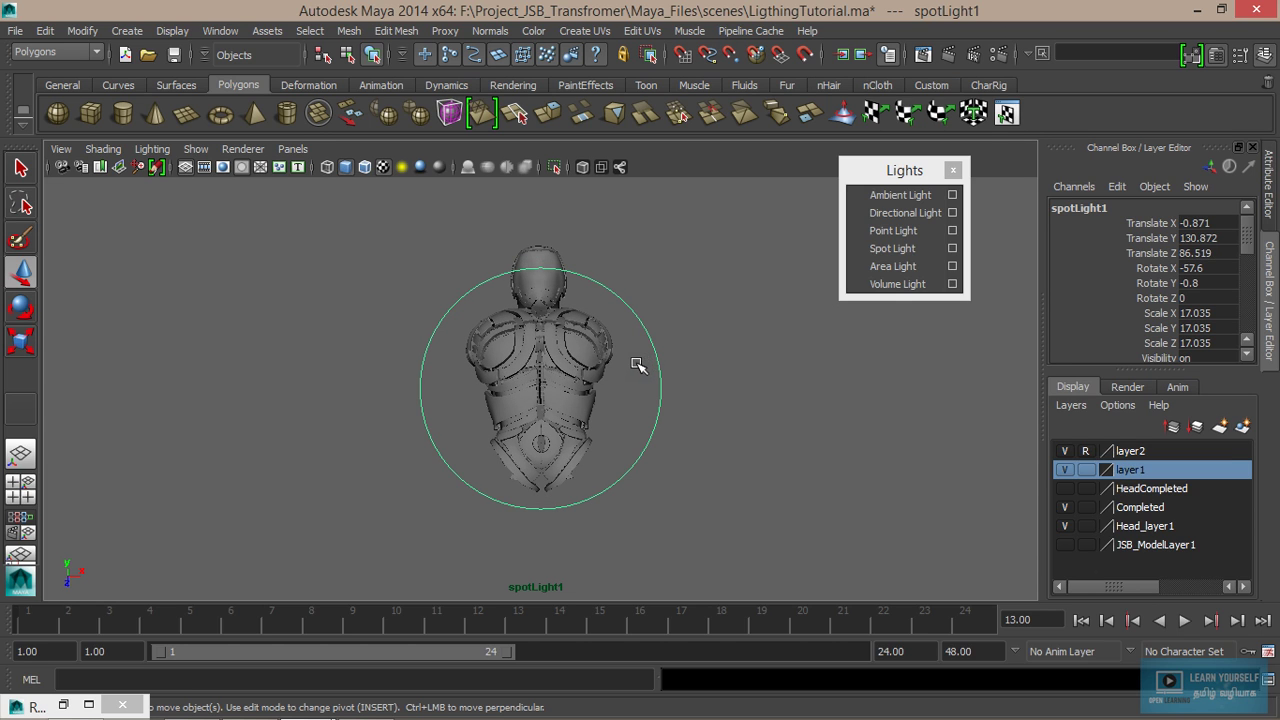
{"action": "left_click", "coordinate": [293, 149]}
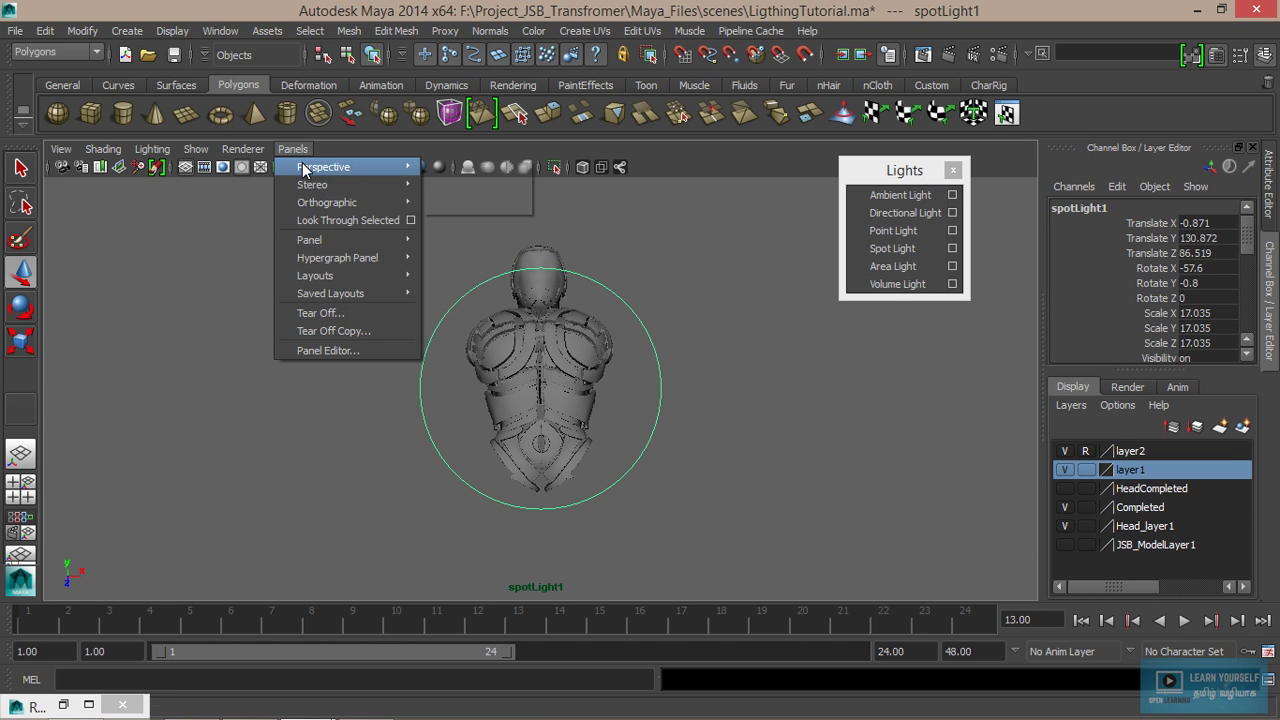
{"action": "left_click", "coordinate": [466, 187]}
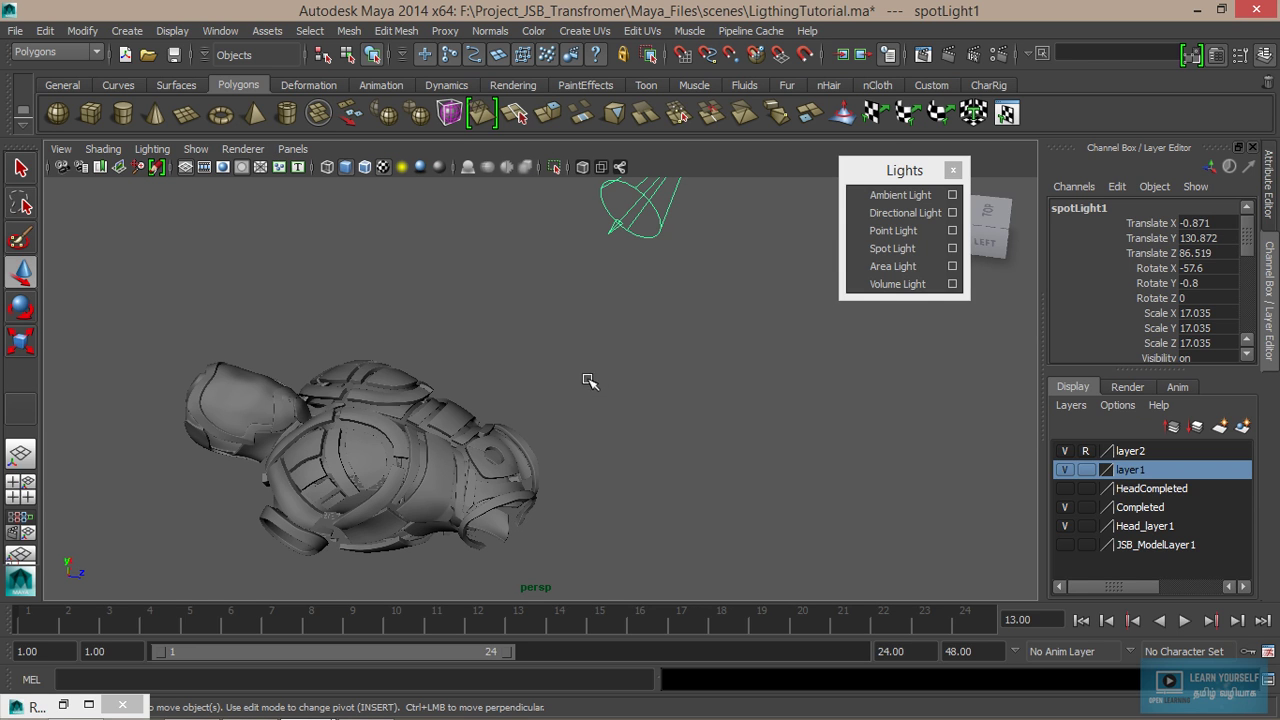
Step: Open spotLight1's attributes and set its light colour to pale cyan
{"action": "key", "text": "ctrl+a"}
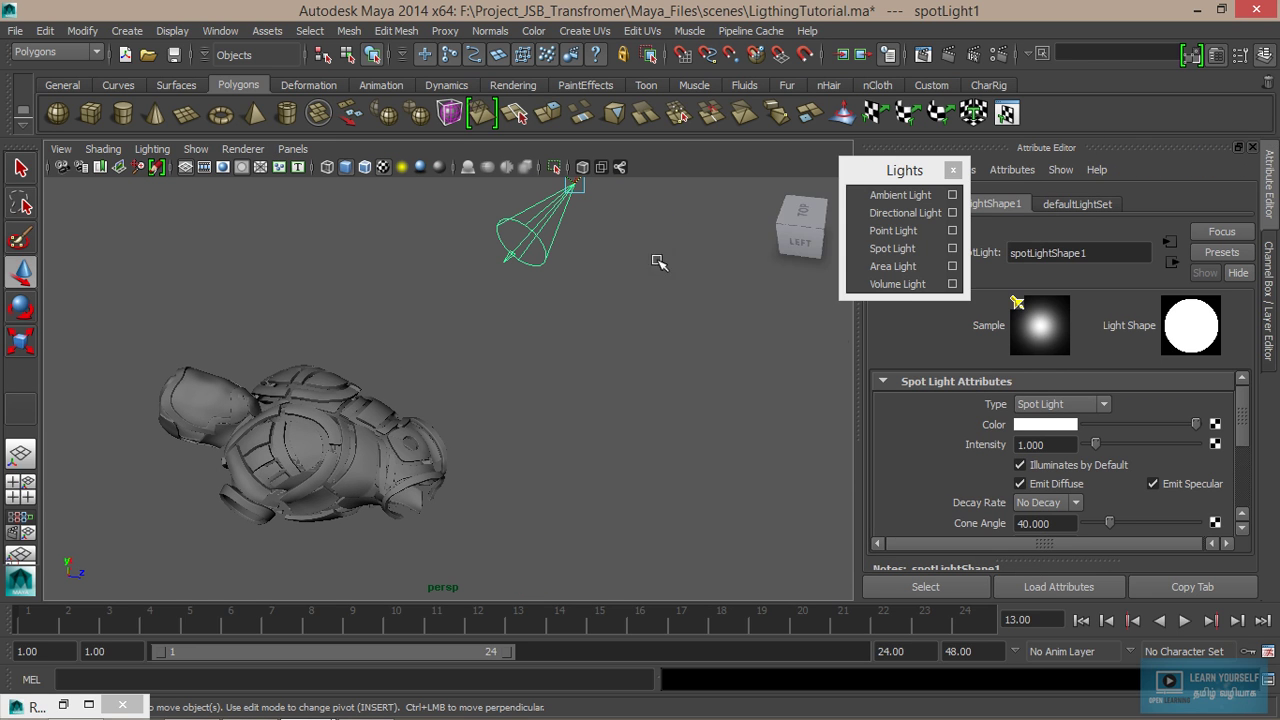
{"action": "scroll", "coordinate": [1095, 477], "scroll_direction": "down", "scroll_amount": 2}
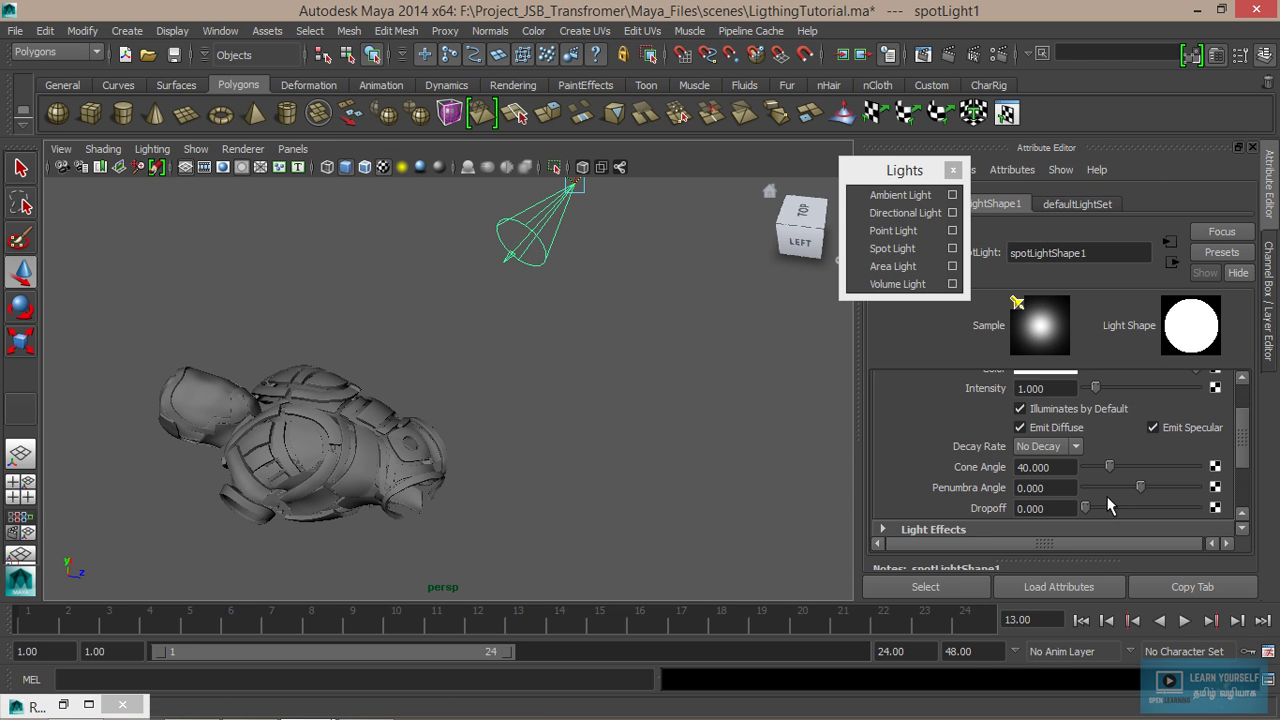
{"action": "left_click_drag", "start_coordinate": [888, 168], "coordinate": [801, 68]}
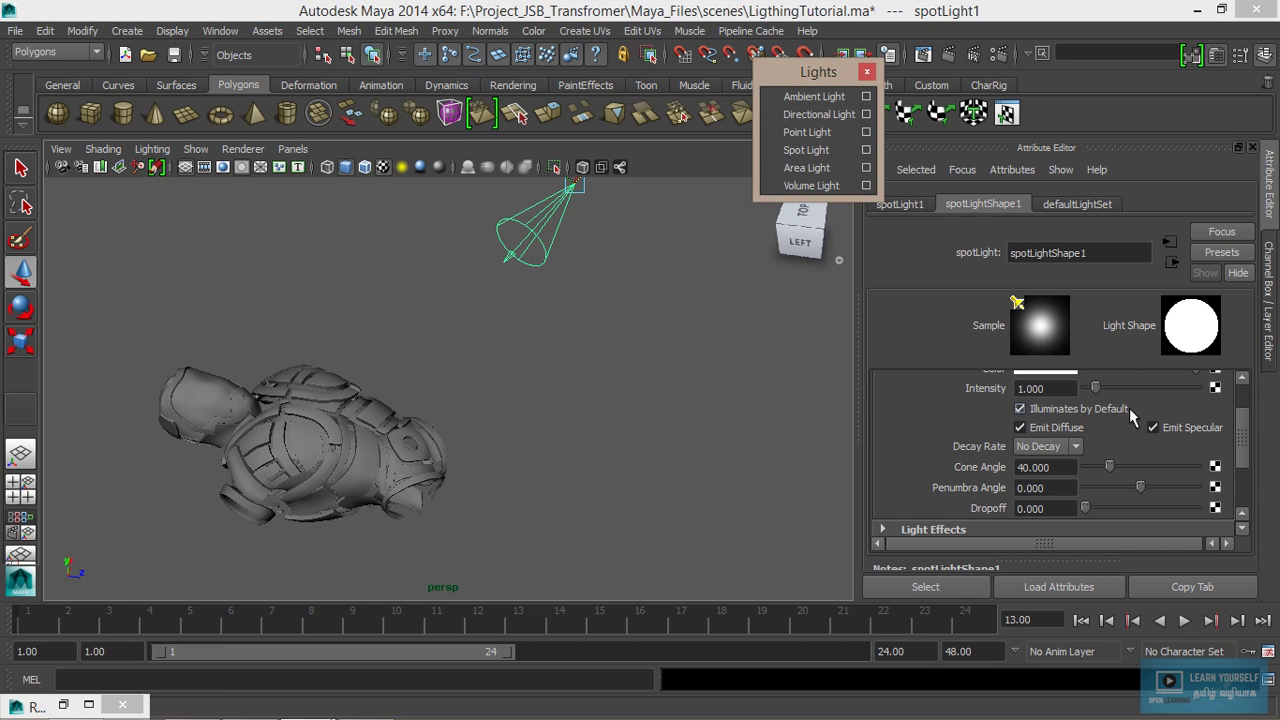
{"action": "scroll", "coordinate": [1082, 447], "scroll_direction": "up", "scroll_amount": 2}
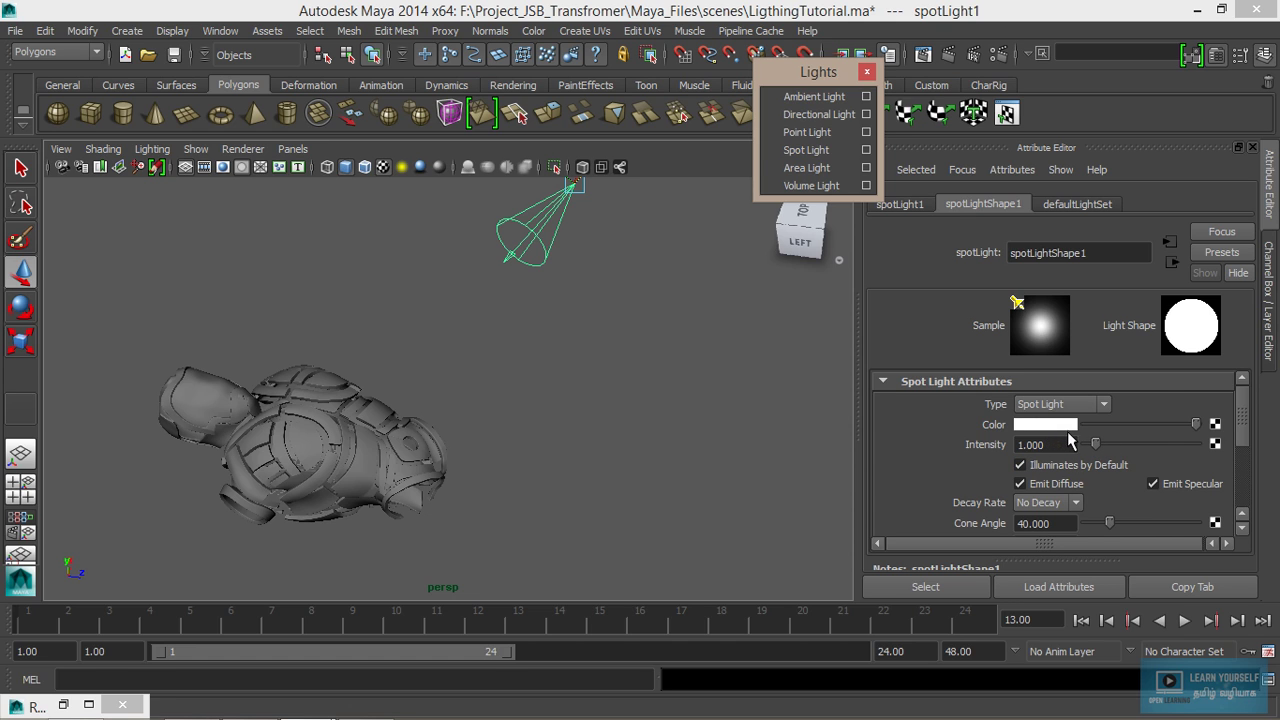
{"action": "left_click", "coordinate": [1068, 425]}
{"action": "left_click", "coordinate": [1058, 376]}
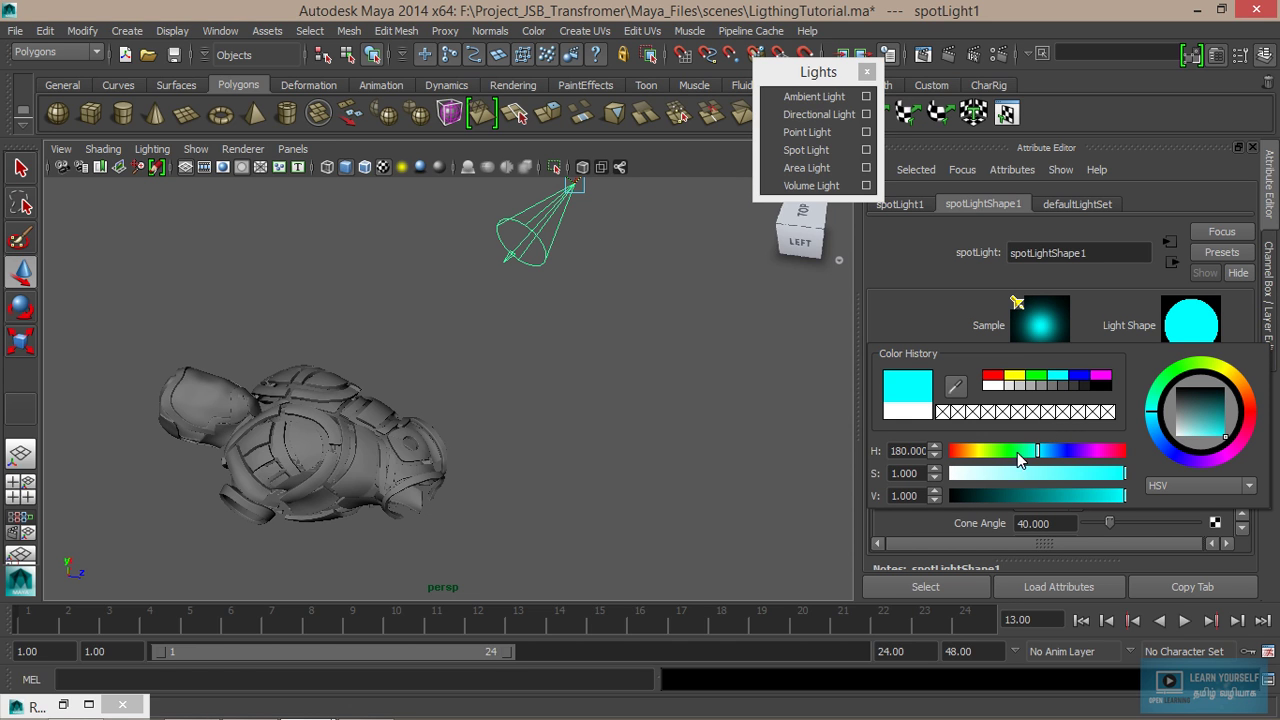
{"action": "left_click_drag", "start_coordinate": [1040, 474], "coordinate": [1003, 473]}
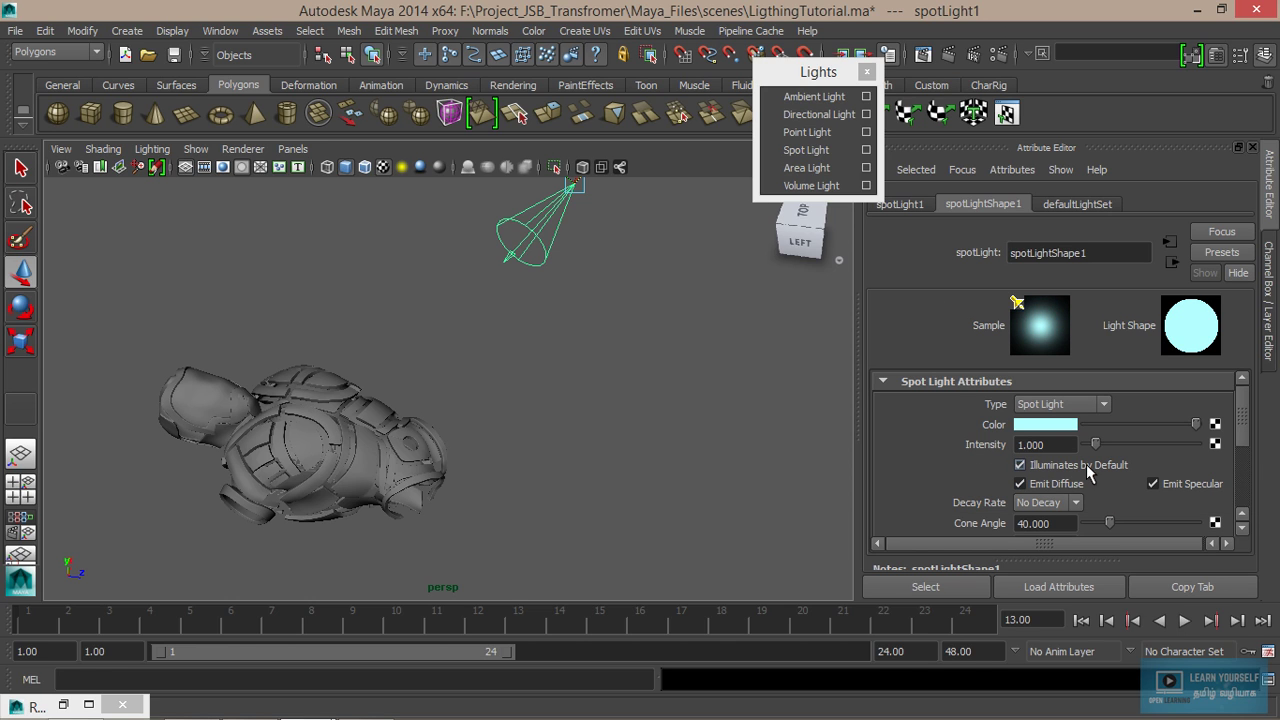
Step: Set Intensity to 1.345, turn off Emit Specular, and widen Cone Angle to 72.606
{"action": "left_click_drag", "start_coordinate": [1093, 447], "coordinate": [1100, 449]}
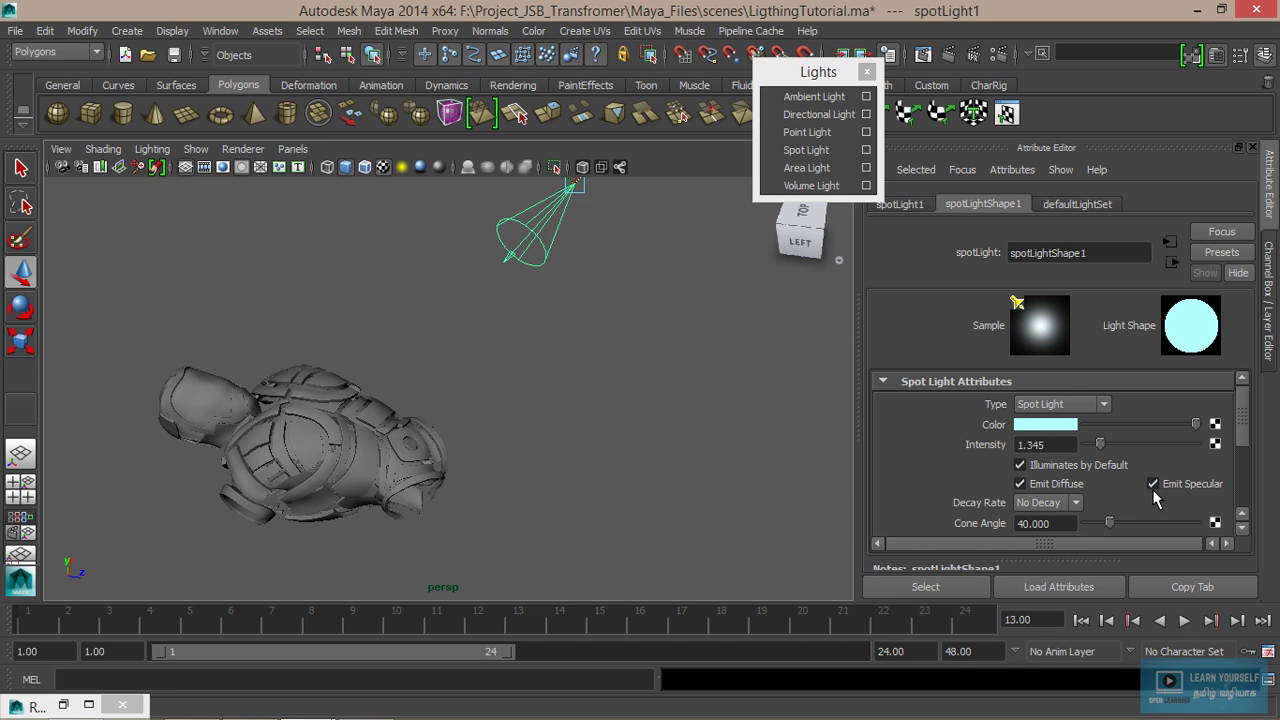
{"action": "left_click_drag", "start_coordinate": [1240, 418], "coordinate": [1245, 443]}
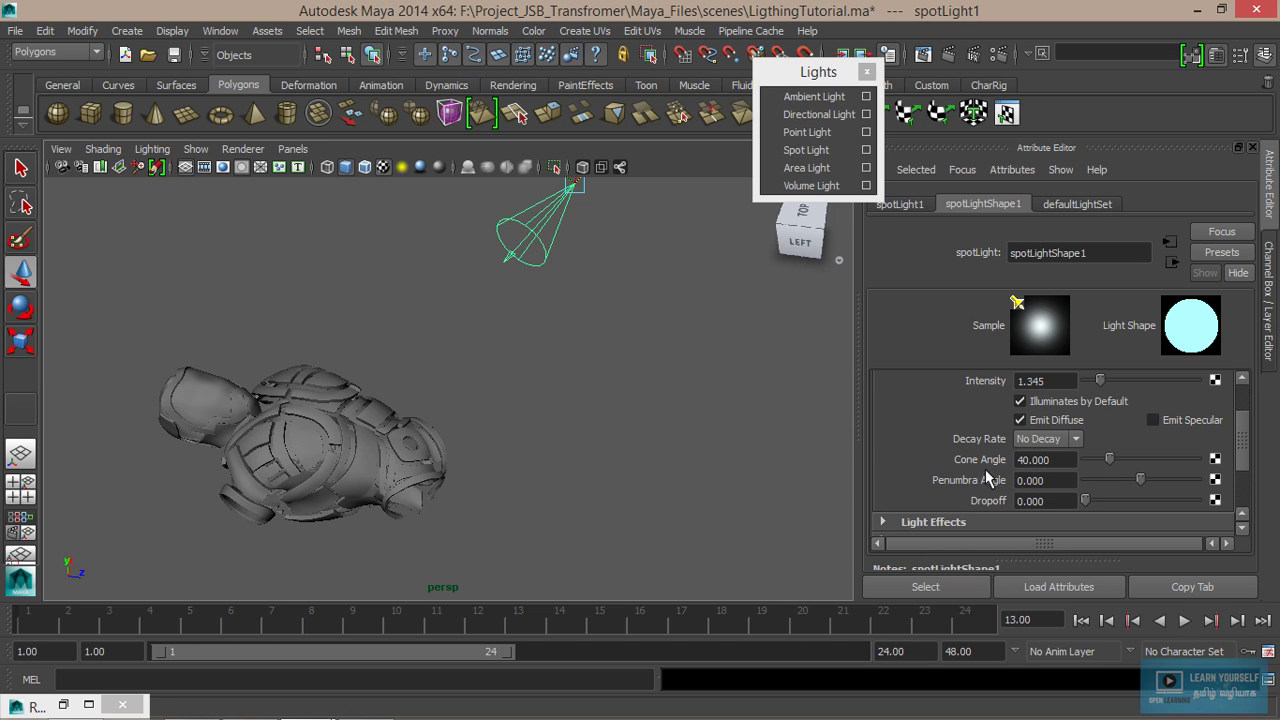
{"action": "left_click_drag", "start_coordinate": [1110, 459], "coordinate": [1132, 477]}
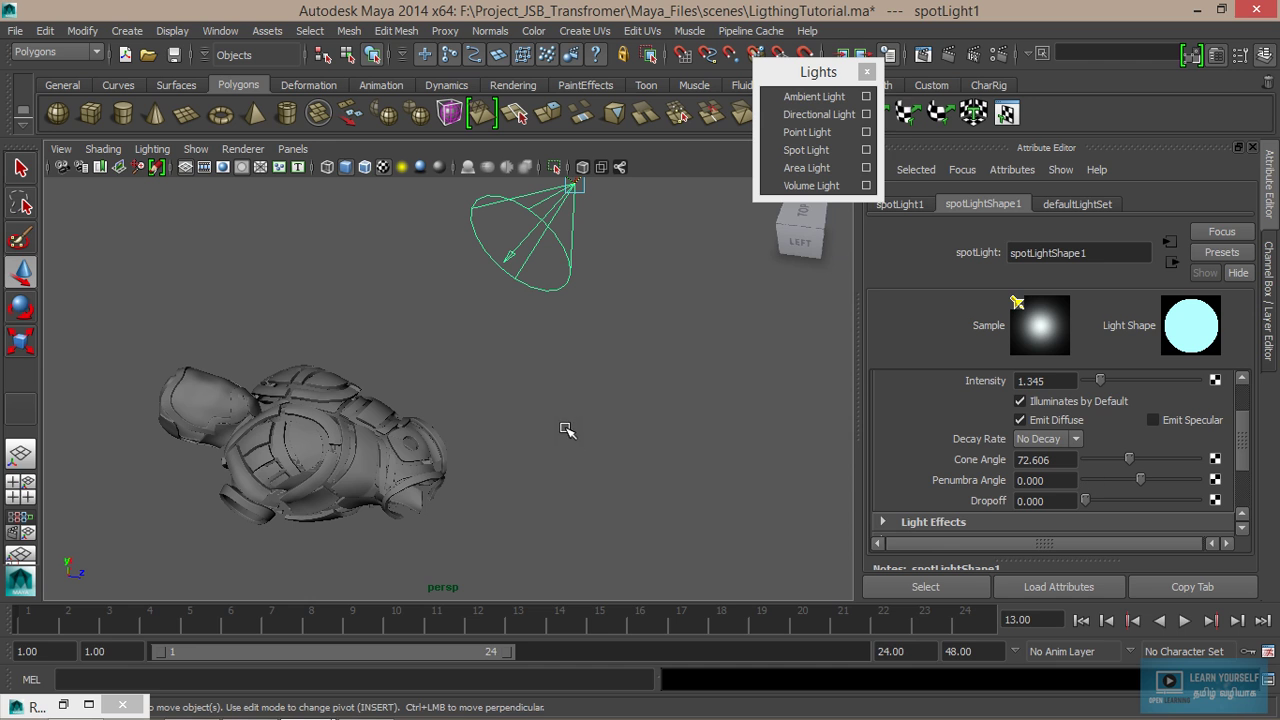
{"action": "mouse_move", "coordinate": [508, 437]}
{"action": "left_mouse_down", "text": "alt"}
{"action": "mouse_move", "coordinate": [614, 457]}
{"action": "mouse_move", "coordinate": [600, 466]}
{"action": "mouse_move", "coordinate": [608, 447]}
{"action": "mouse_move", "coordinate": [631, 451]}
{"action": "mouse_move", "coordinate": [571, 431]}
{"action": "mouse_move", "coordinate": [457, 466]}
{"action": "mouse_move", "coordinate": [523, 420]}
{"action": "mouse_move", "coordinate": [512, 400]}
{"action": "mouse_move", "coordinate": [470, 420]}
{"action": "mouse_move", "coordinate": [486, 429]}
{"action": "mouse_move", "coordinate": [508, 415]}
{"action": "left_mouse_up", "text": "alt"}
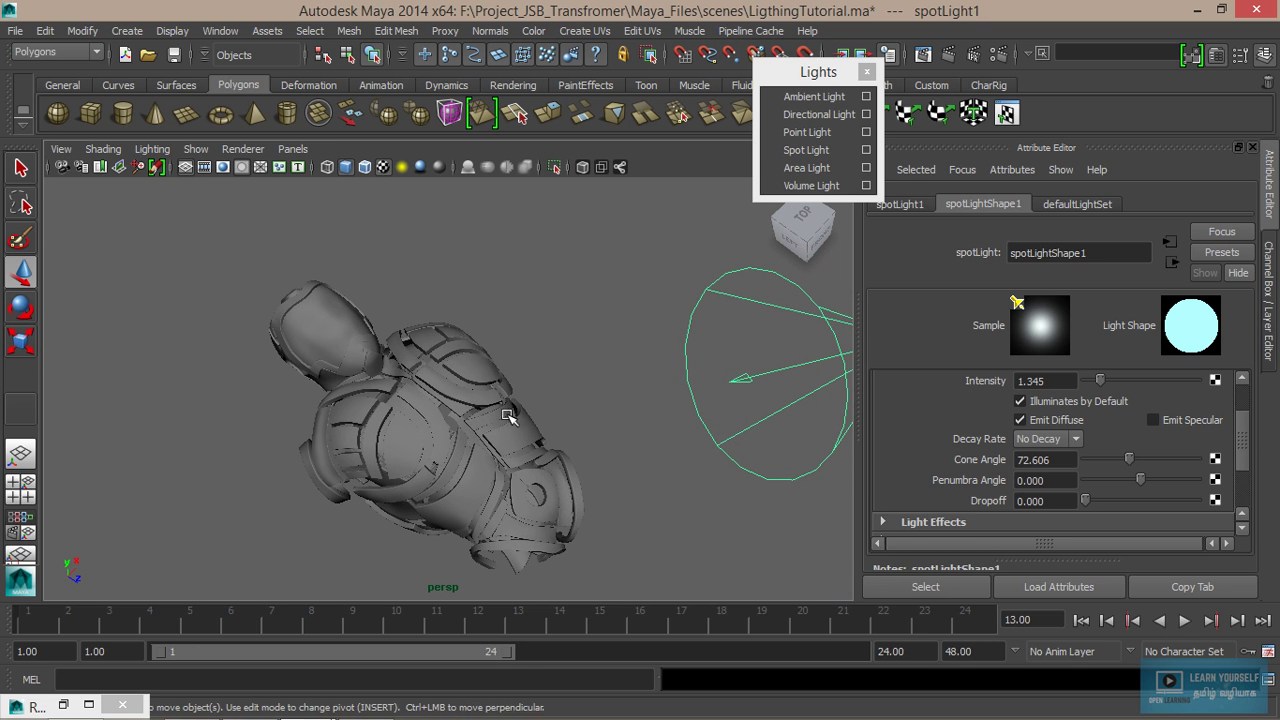
Step: Render the cyan-lit torso in mental ray in the Render View
{"action": "left_click", "coordinate": [922, 56]}
{"action": "left_click_drag", "start_coordinate": [430, 28], "coordinate": [537, 32]}
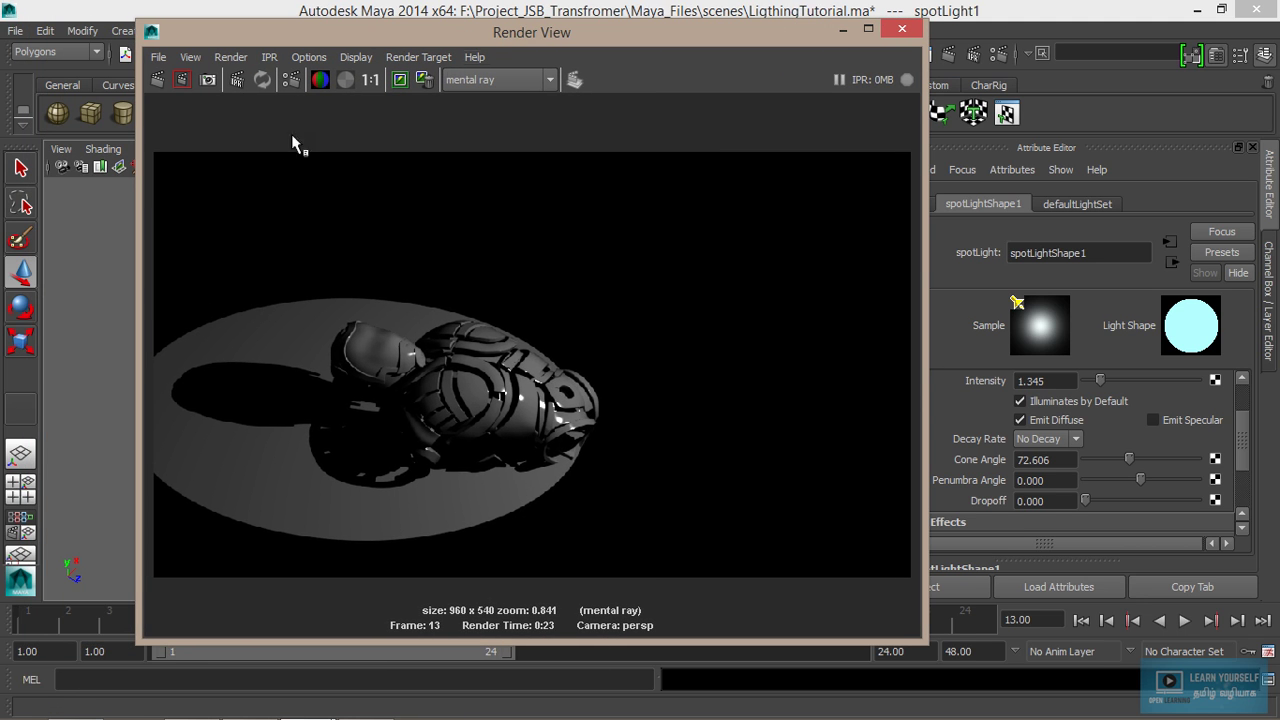
{"action": "left_click", "coordinate": [157, 80]}
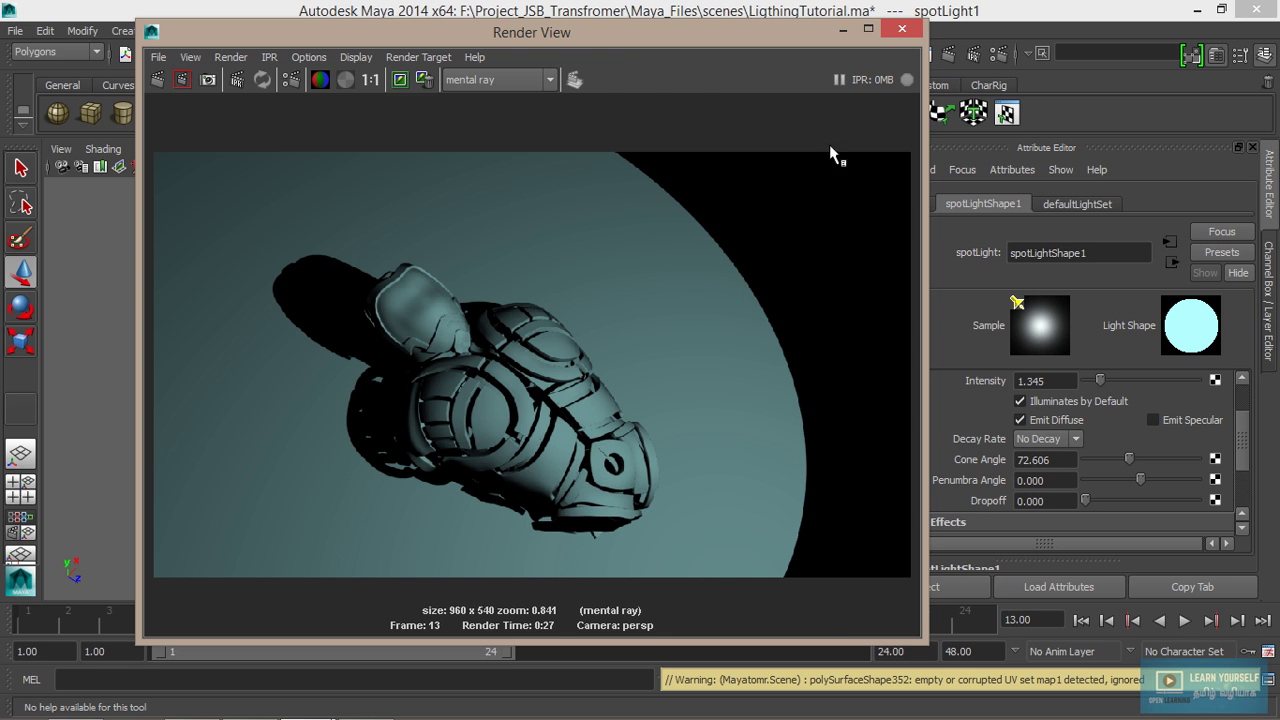
Step: Set Penumbra Angle to 6.134 and redo the render to check the softer edge
{"action": "left_click", "coordinate": [843, 29]}
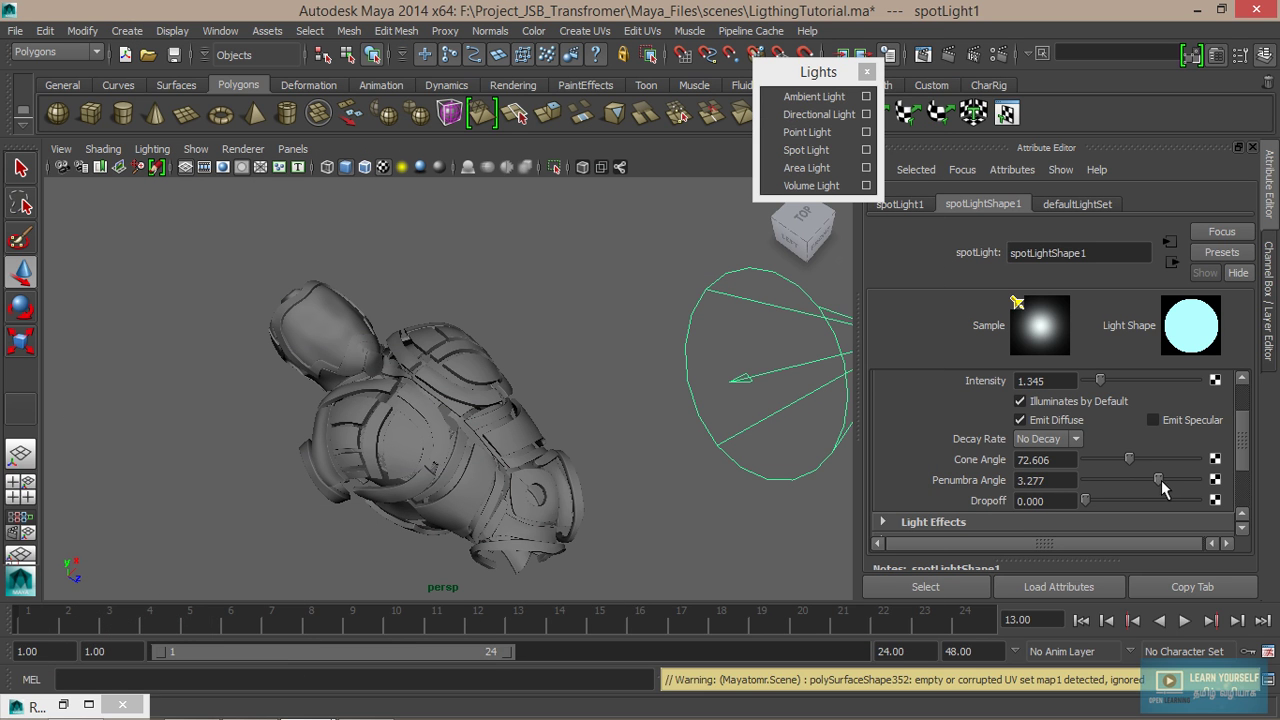
{"action": "left_click_drag", "start_coordinate": [1161, 480], "coordinate": [1164, 481]}
{"action": "left_click_drag", "start_coordinate": [1165, 479], "coordinate": [1125, 479]}
{"action": "left_click_drag", "start_coordinate": [1162, 477], "coordinate": [1175, 479]}
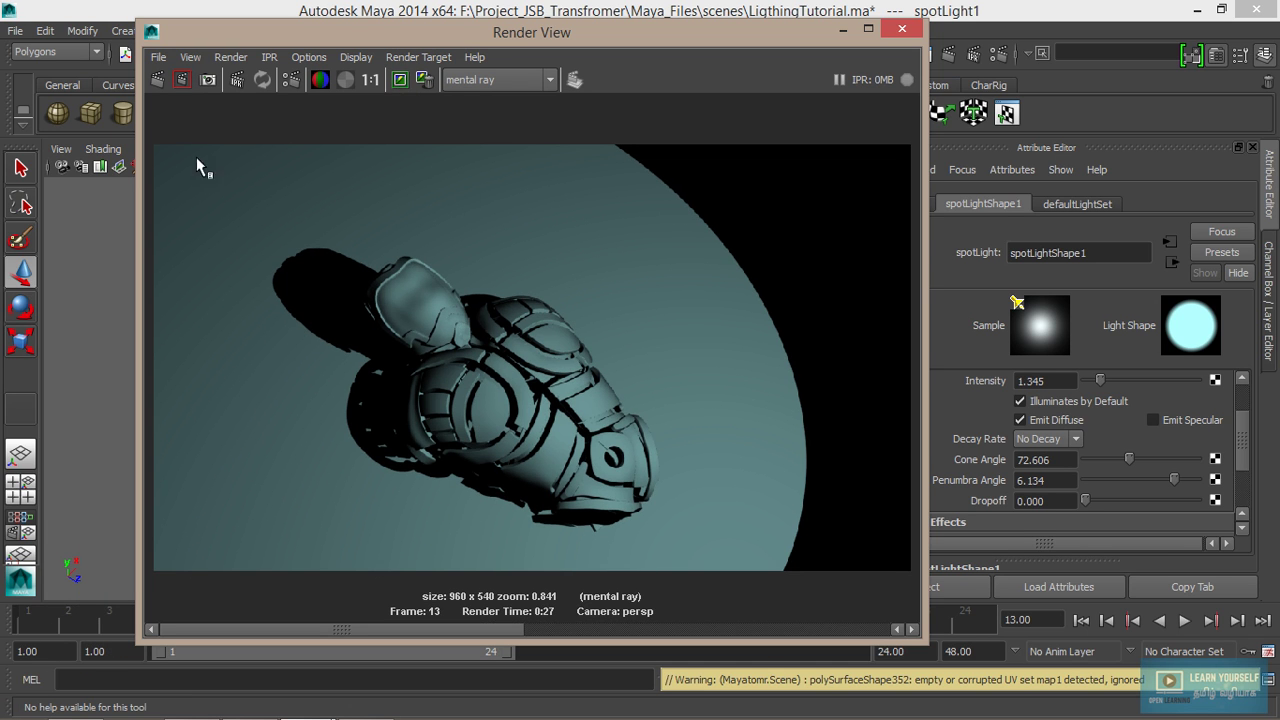
{"action": "left_click", "coordinate": [157, 80]}
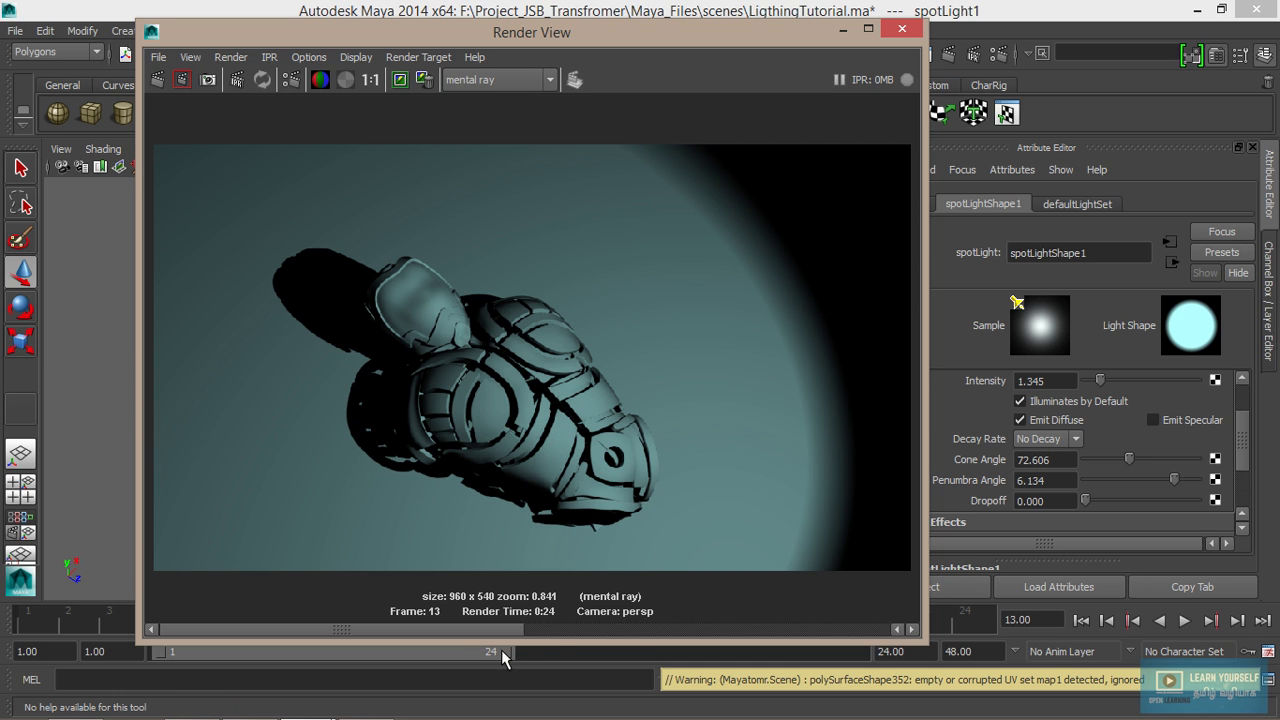
Step: Set Penumbra Angle 5.126 and Dropoff 12.857, then redo the mental ray render
{"action": "mouse_move", "coordinate": [455, 630]}
{"action": "left_mouse_down"}
{"action": "mouse_move", "coordinate": [669, 629]}
{"action": "mouse_move", "coordinate": [520, 628]}
{"action": "mouse_move", "coordinate": [669, 601]}
{"action": "mouse_move", "coordinate": [525, 607]}
{"action": "left_mouse_up"}
{"action": "left_click_drag", "start_coordinate": [1175, 480], "coordinate": [1100, 477]}
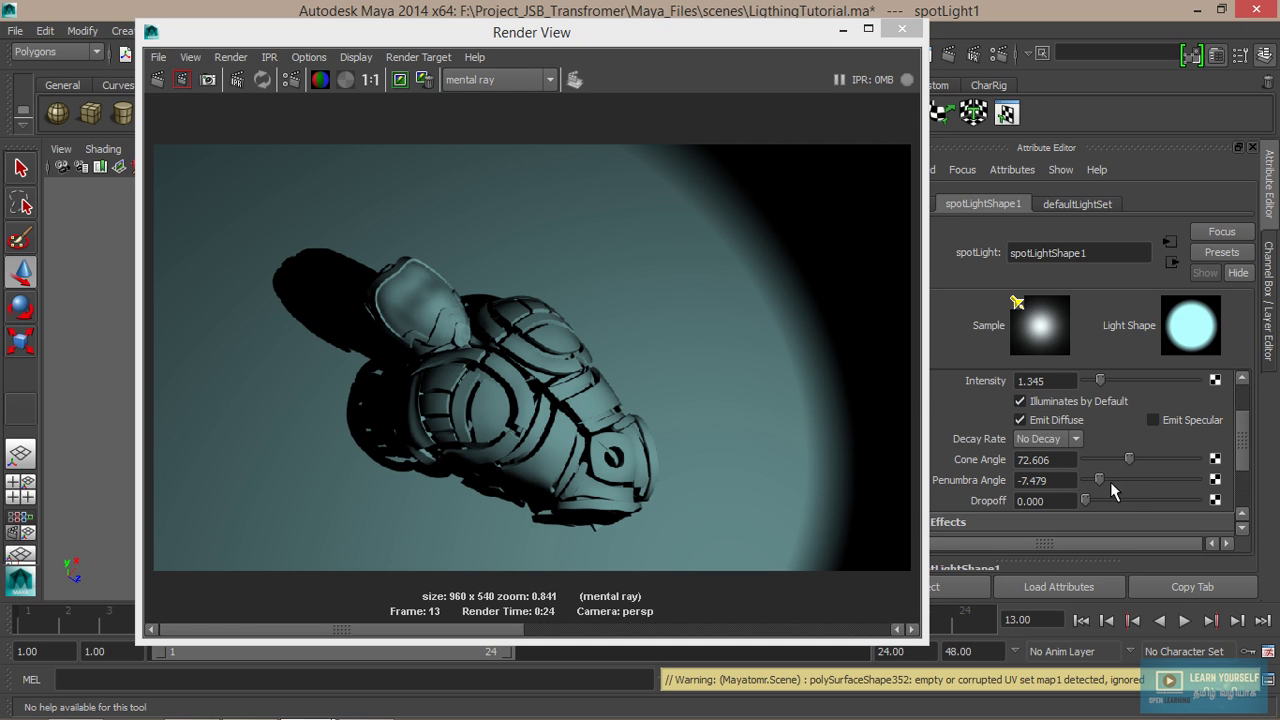
{"action": "left_click_drag", "start_coordinate": [1100, 478], "coordinate": [1093, 479]}
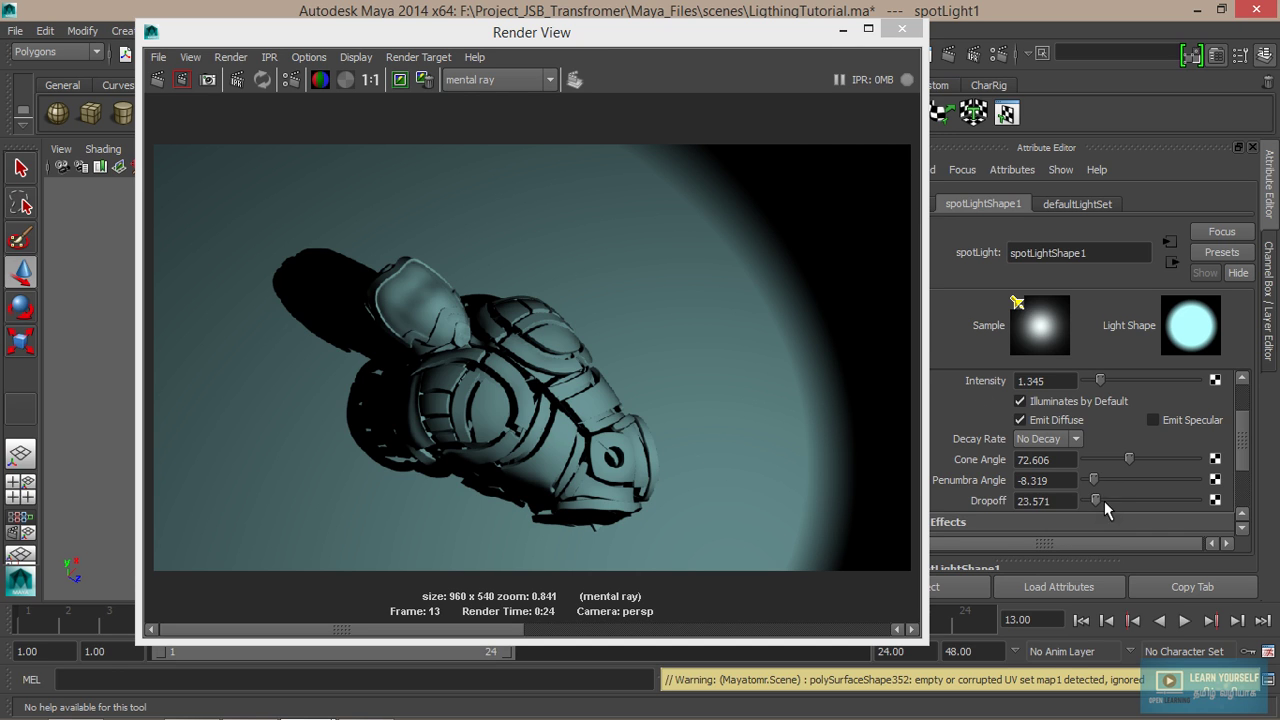
{"action": "left_click_drag", "start_coordinate": [1104, 501], "coordinate": [1113, 500]}
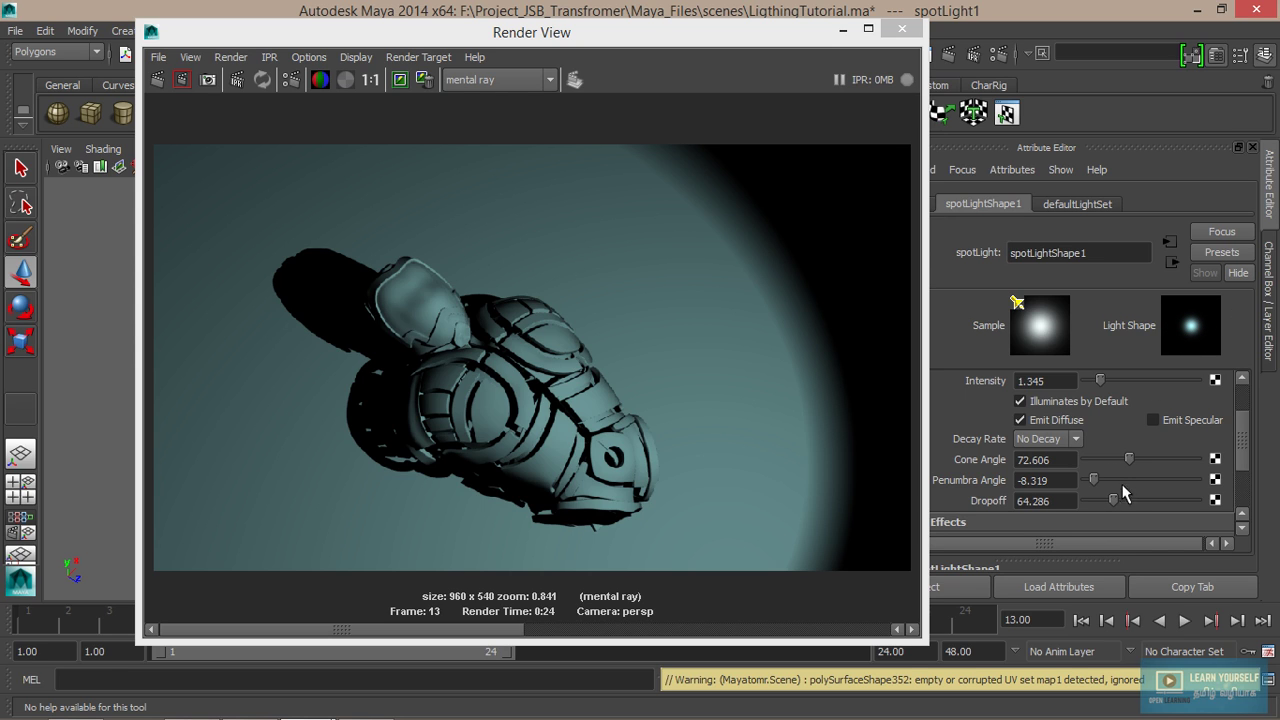
{"action": "mouse_move", "coordinate": [1120, 497]}
{"action": "left_mouse_down"}
{"action": "mouse_move", "coordinate": [1097, 500]}
{"action": "mouse_move", "coordinate": [1169, 480]}
{"action": "left_mouse_up"}
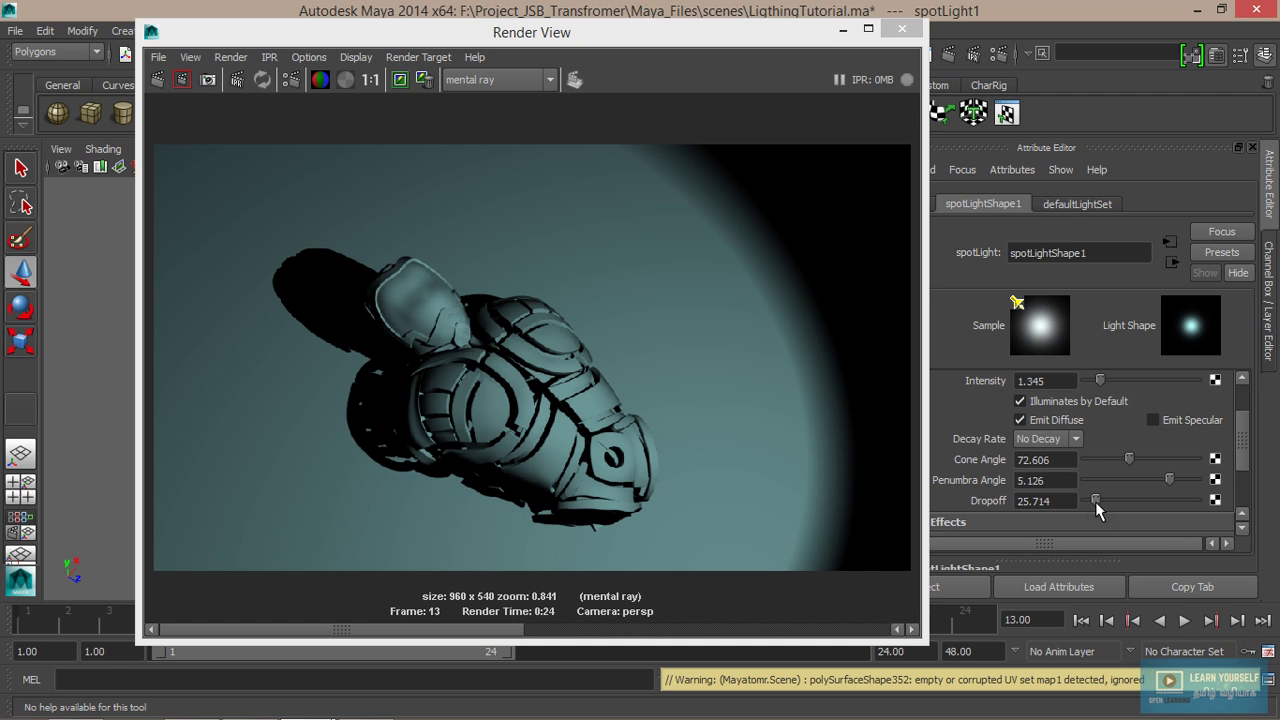
{"action": "left_click_drag", "start_coordinate": [1095, 501], "coordinate": [1091, 511]}
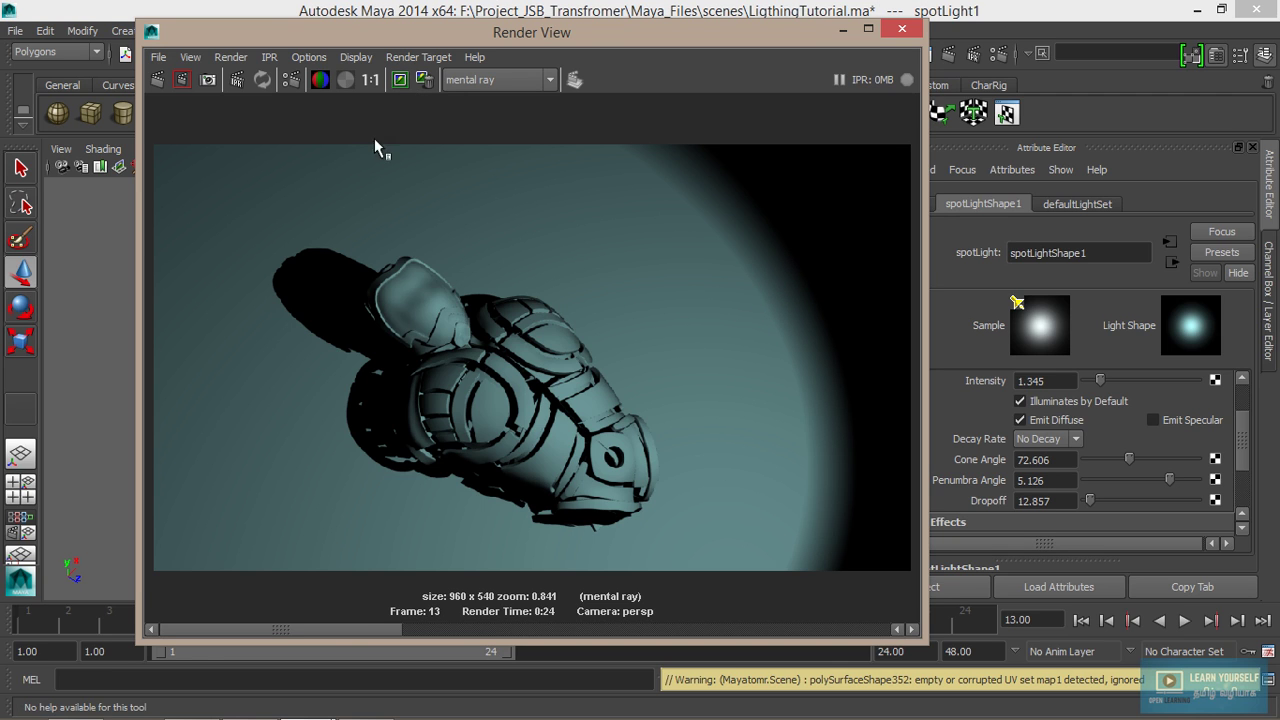
{"action": "left_click", "coordinate": [156, 79]}
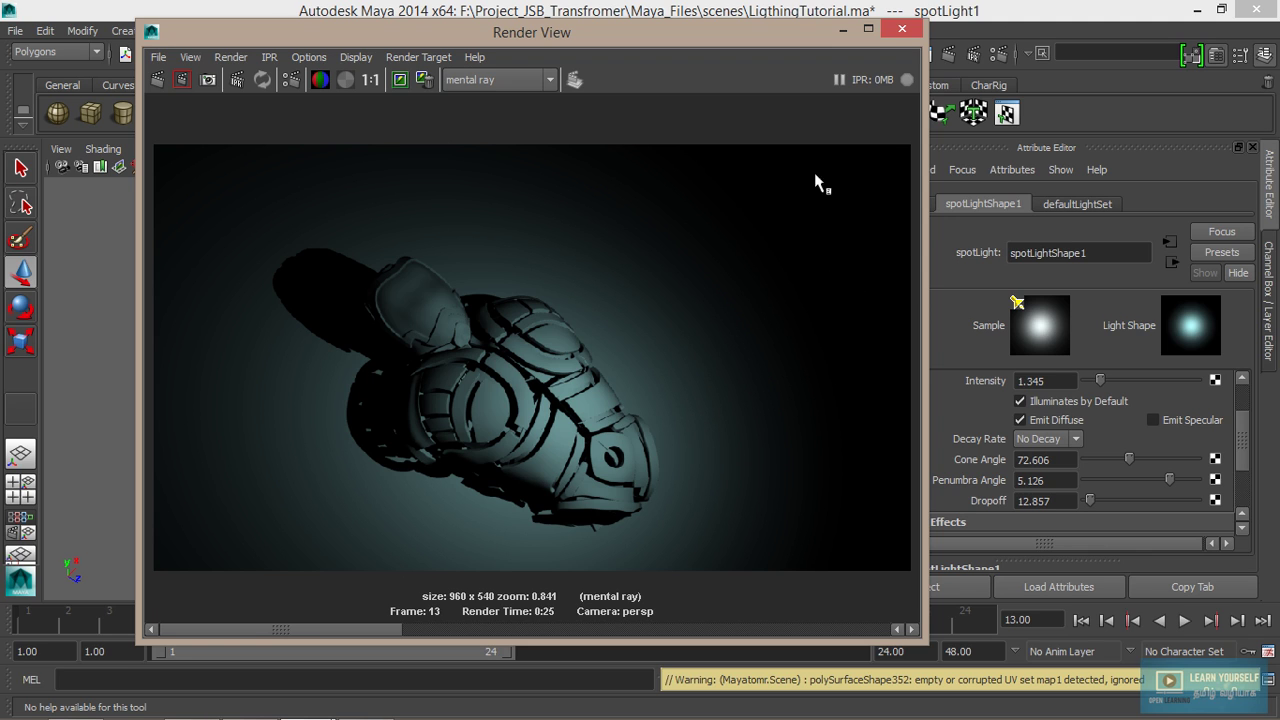
Step: Minimize the Render View, zoom out to find spotLight1, and hide it
{"action": "left_click", "coordinate": [843, 31]}
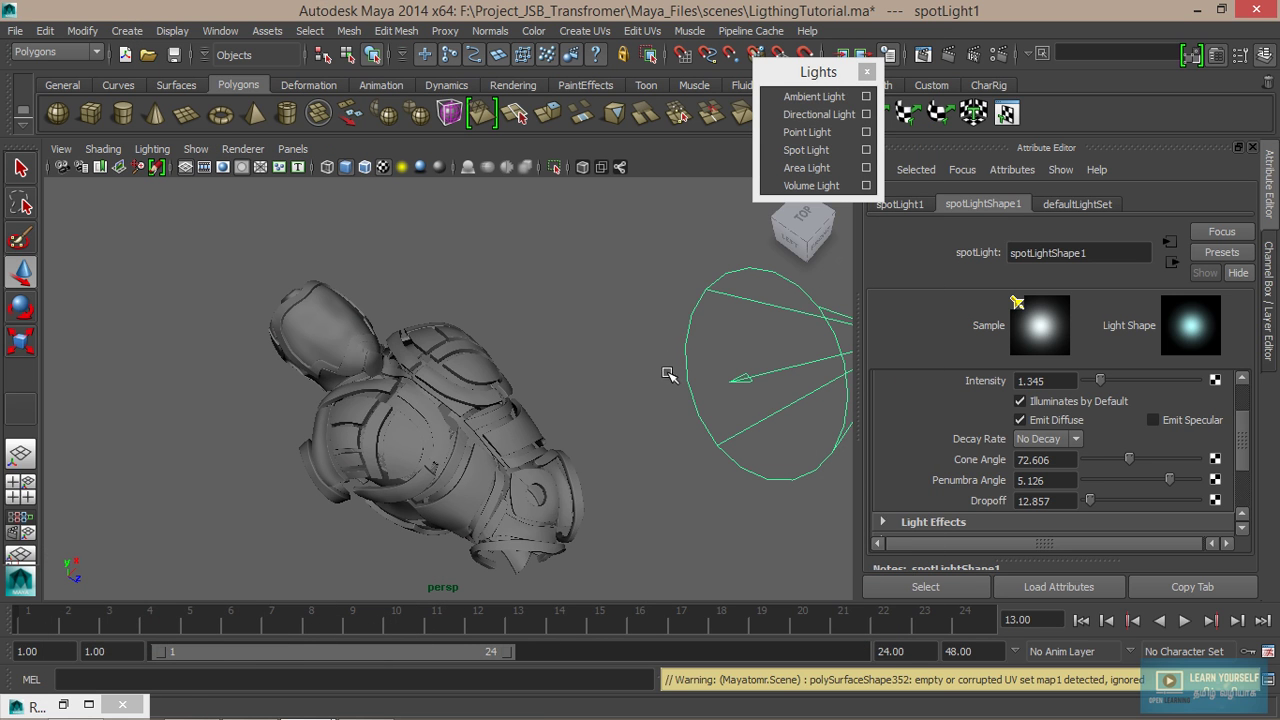
{"action": "scroll", "coordinate": [667, 380], "scroll_direction": "down", "scroll_amount": 3}
{"action": "mouse_move", "coordinate": [623, 393]}
{"action": "left_mouse_down", "text": "alt"}
{"action": "mouse_move", "coordinate": [646, 377]}
{"action": "mouse_move", "coordinate": [594, 408]}
{"action": "left_mouse_up", "text": "alt"}
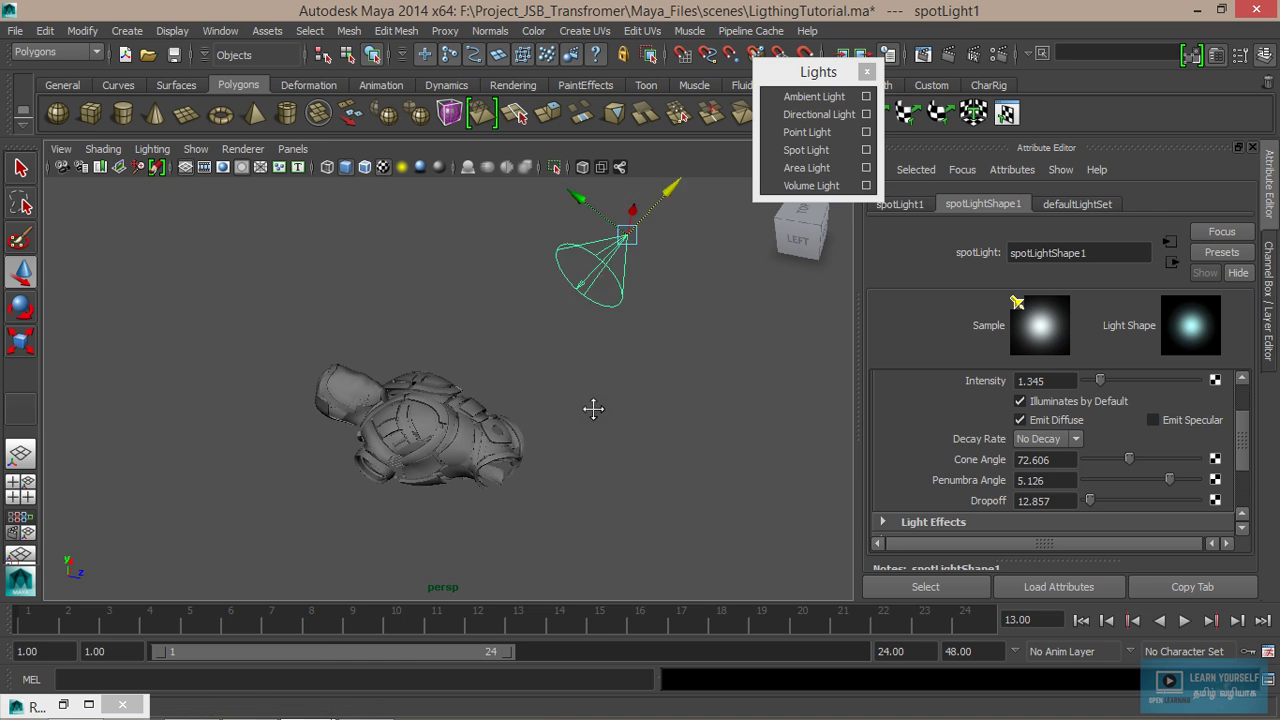
{"action": "middle_click_drag", "start_coordinate": [594, 408], "coordinate": [592, 410], "text": "alt"}
{"action": "key", "text": "Delete"}
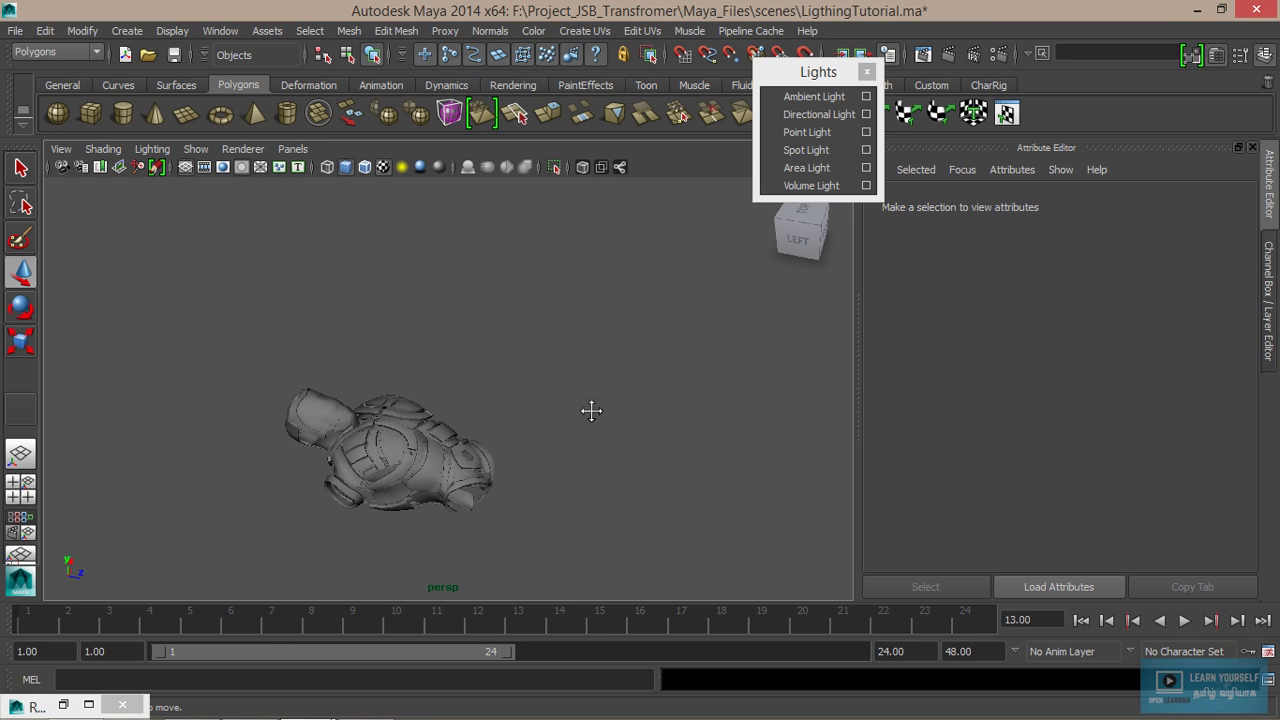
Step: Create an area light, raise it above the torso, scale it up and tilt it toward the robot
{"action": "left_click", "coordinate": [806, 172]}
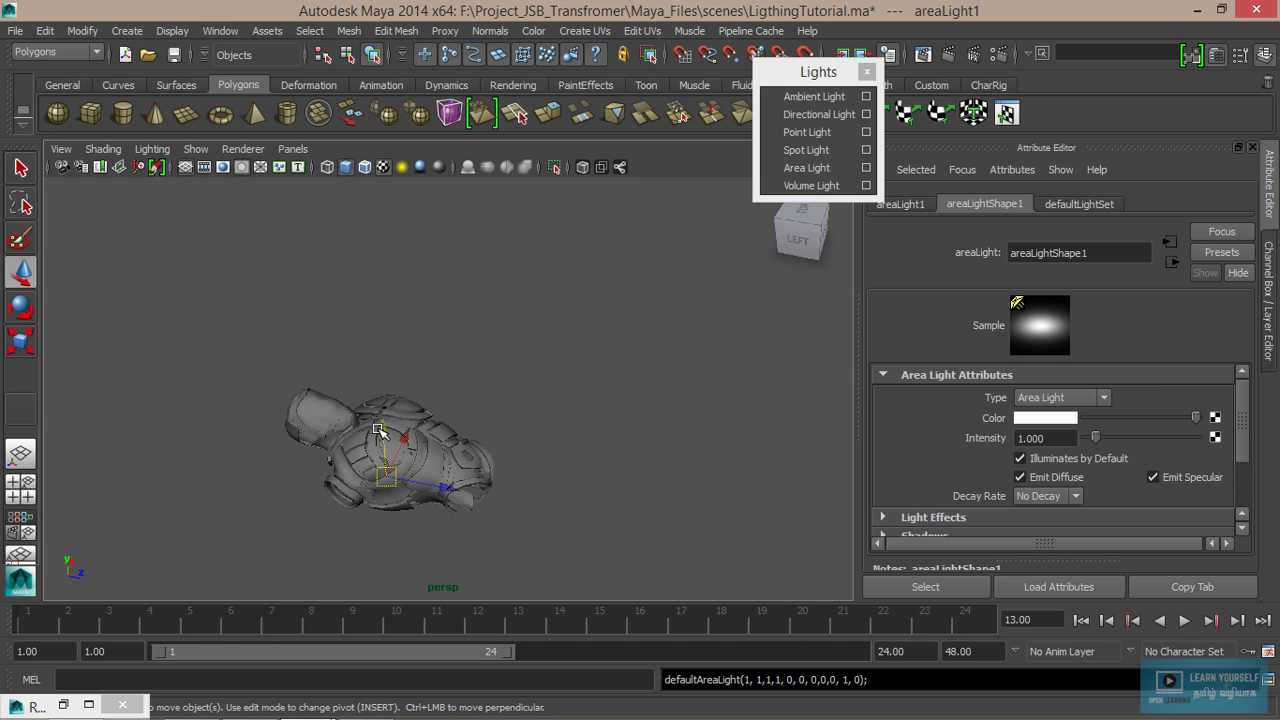
{"action": "mouse_move", "coordinate": [378, 430]}
{"action": "left_mouse_down"}
{"action": "mouse_move", "coordinate": [362, 250]}
{"action": "mouse_move", "coordinate": [363, 275]}
{"action": "left_mouse_up"}
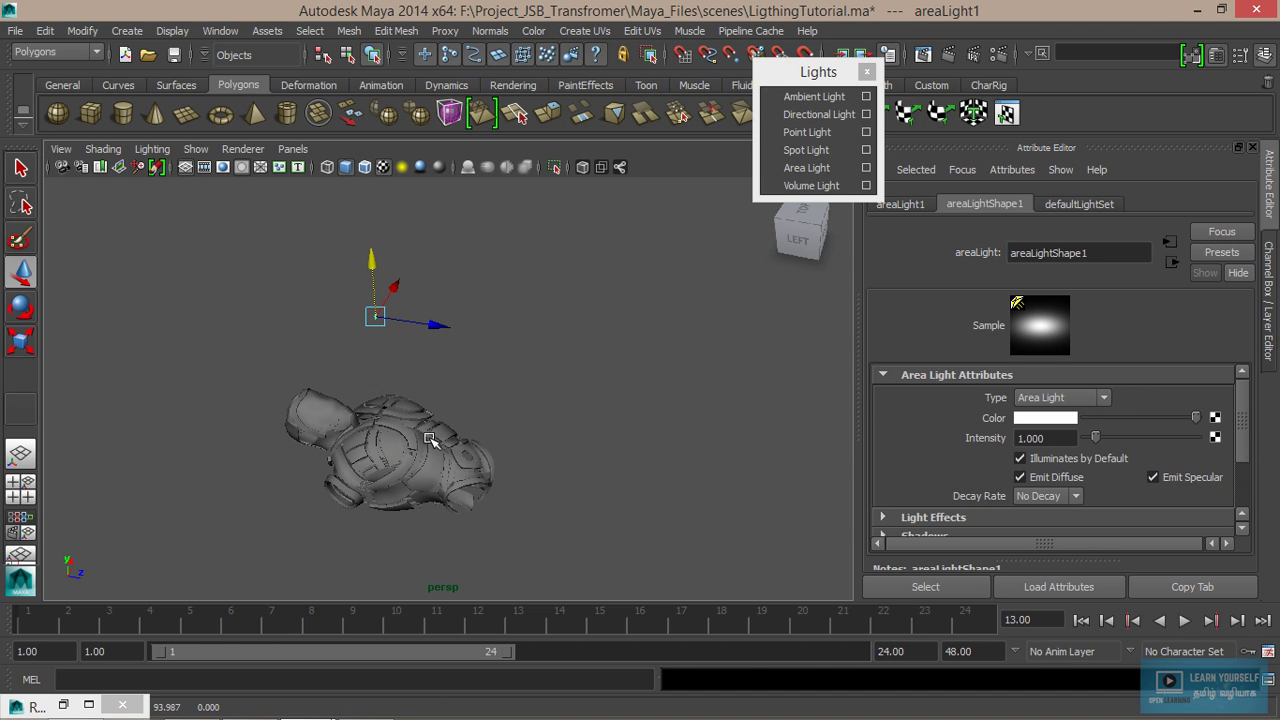
{"action": "key", "text": "r"}
{"action": "left_click_drag", "start_coordinate": [374, 316], "coordinate": [497, 376]}
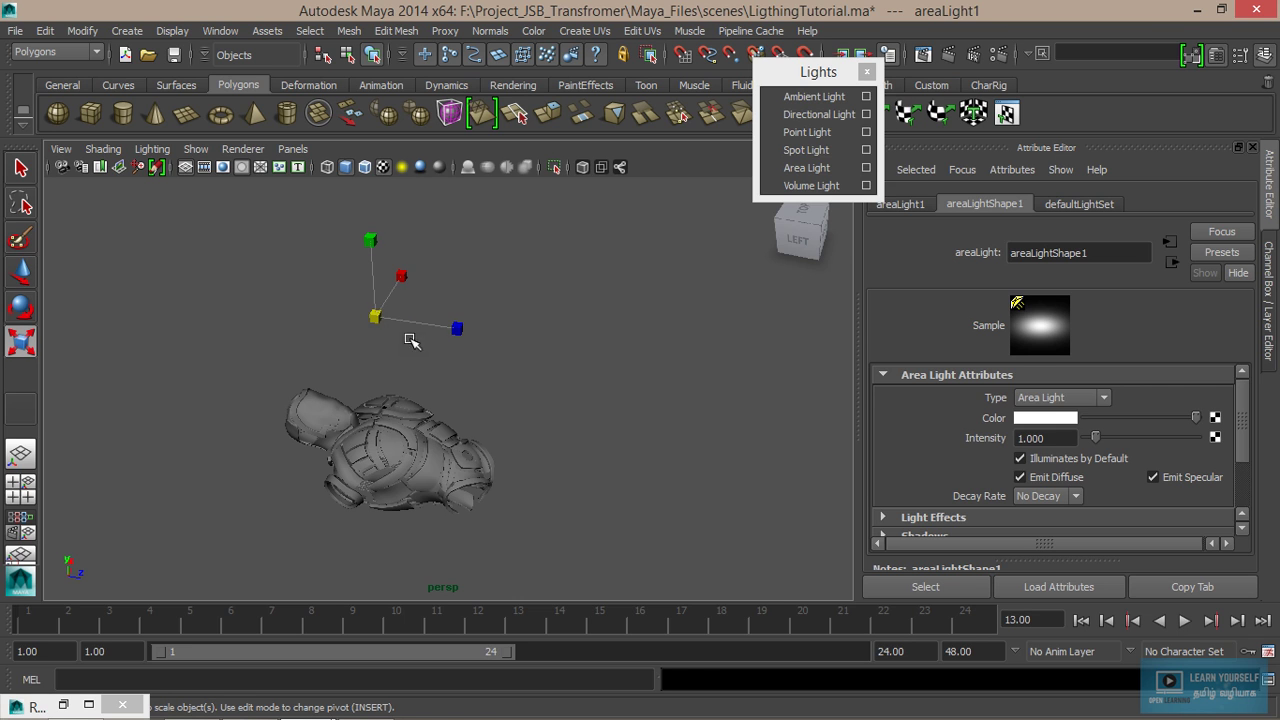
{"action": "mouse_move", "coordinate": [371, 371]}
{"action": "left_mouse_down", "text": "alt"}
{"action": "mouse_move", "coordinate": [356, 353]}
{"action": "mouse_move", "coordinate": [372, 362]}
{"action": "left_mouse_up", "text": "alt"}
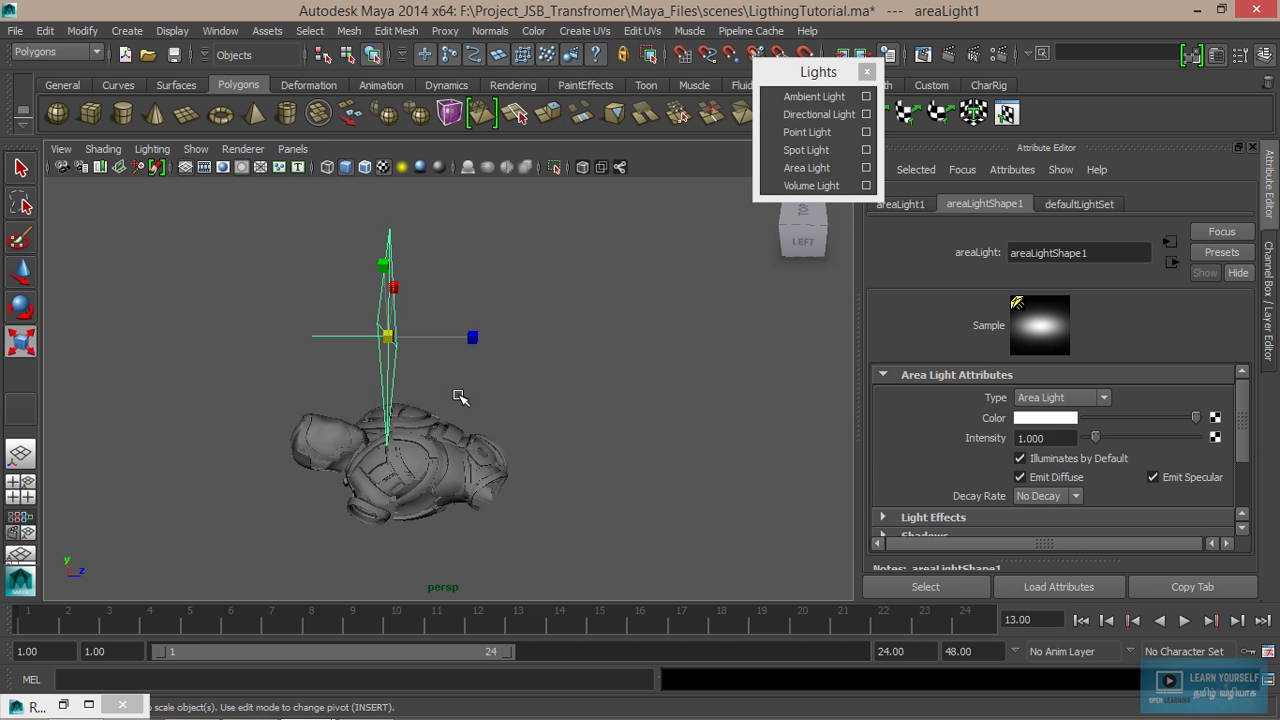
{"action": "key", "text": "e"}
{"action": "mouse_move", "coordinate": [452, 289]}
{"action": "left_mouse_down"}
{"action": "mouse_move", "coordinate": [522, 354]}
{"action": "mouse_move", "coordinate": [337, 217]}
{"action": "left_mouse_up"}
Step: Look through the area light and aim it so its view frames the whole torso
{"action": "left_click", "coordinate": [293, 149]}
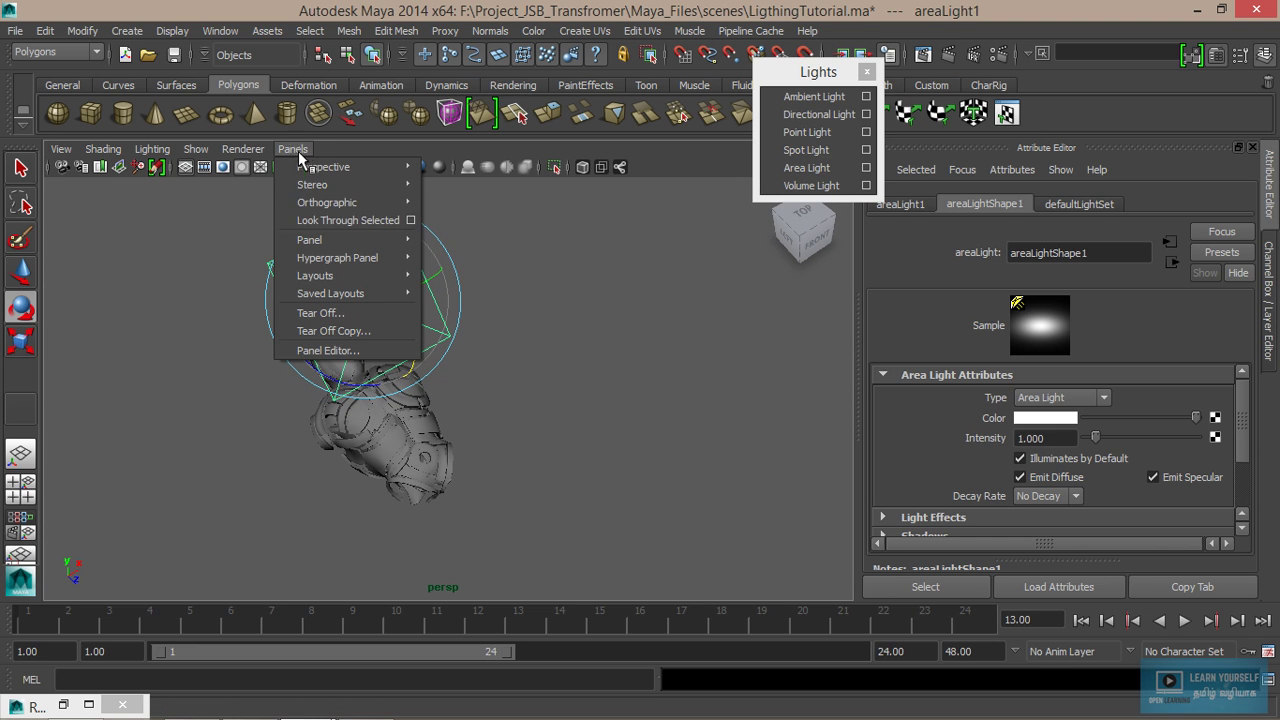
{"action": "left_click", "coordinate": [318, 218]}
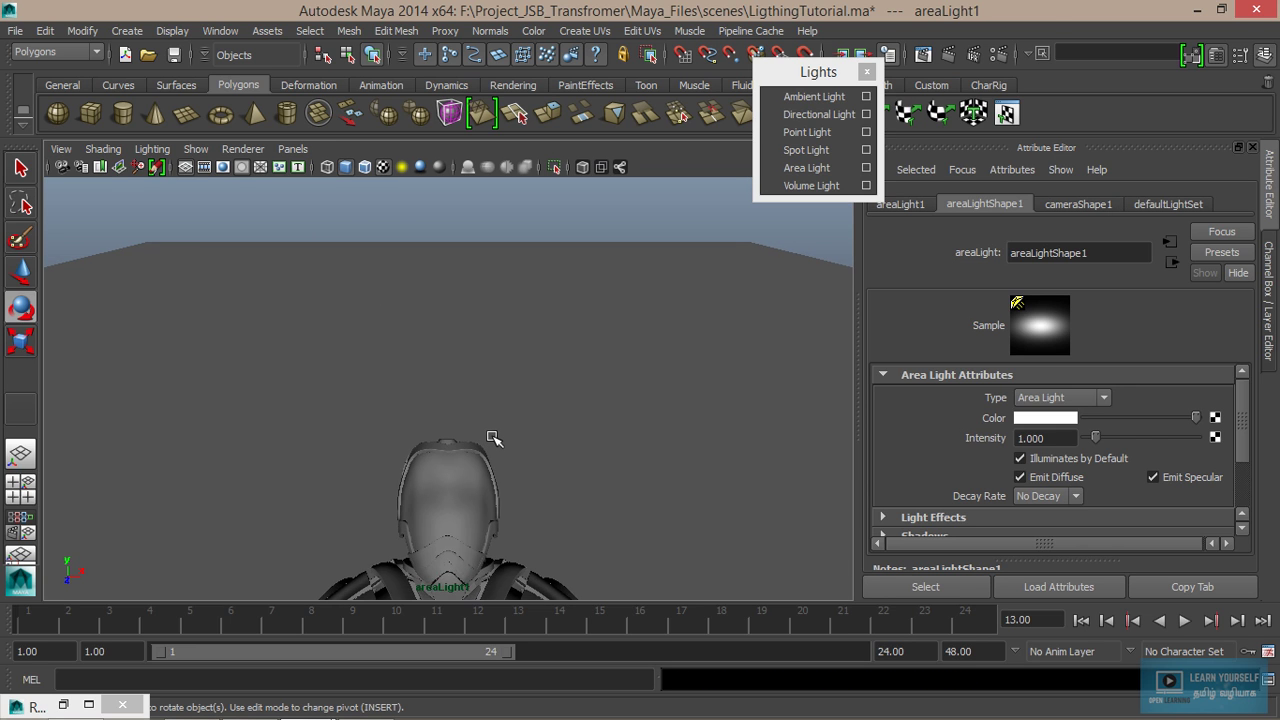
{"action": "scroll", "coordinate": [492, 437], "scroll_direction": "down", "scroll_amount": 2}
{"action": "scroll", "coordinate": [492, 437], "scroll_direction": "down", "scroll_amount": 3}
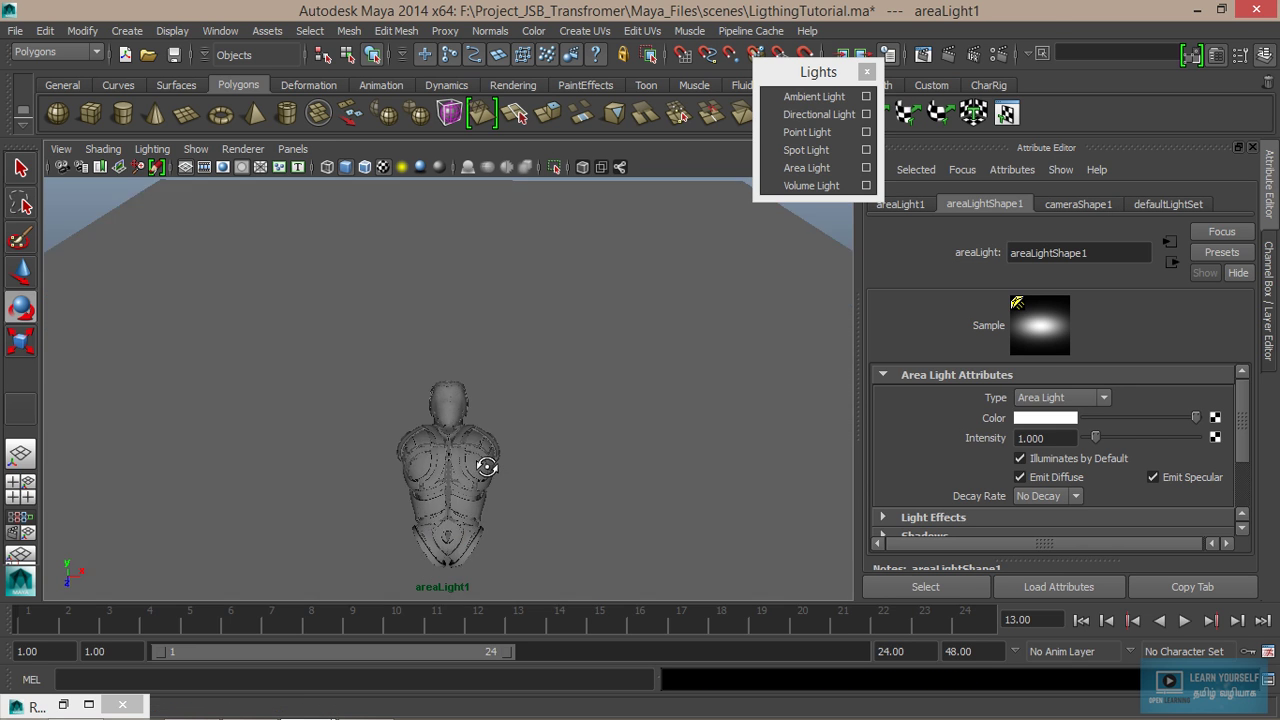
{"action": "mouse_move", "coordinate": [491, 437]}
{"action": "left_mouse_down", "text": "alt"}
{"action": "mouse_move", "coordinate": [488, 469]}
{"action": "mouse_move", "coordinate": [509, 434]}
{"action": "mouse_move", "coordinate": [449, 419]}
{"action": "mouse_move", "coordinate": [546, 409]}
{"action": "mouse_move", "coordinate": [438, 411]}
{"action": "mouse_move", "coordinate": [443, 400]}
{"action": "mouse_move", "coordinate": [500, 429]}
{"action": "mouse_move", "coordinate": [490, 440]}
{"action": "left_mouse_up", "text": "alt"}
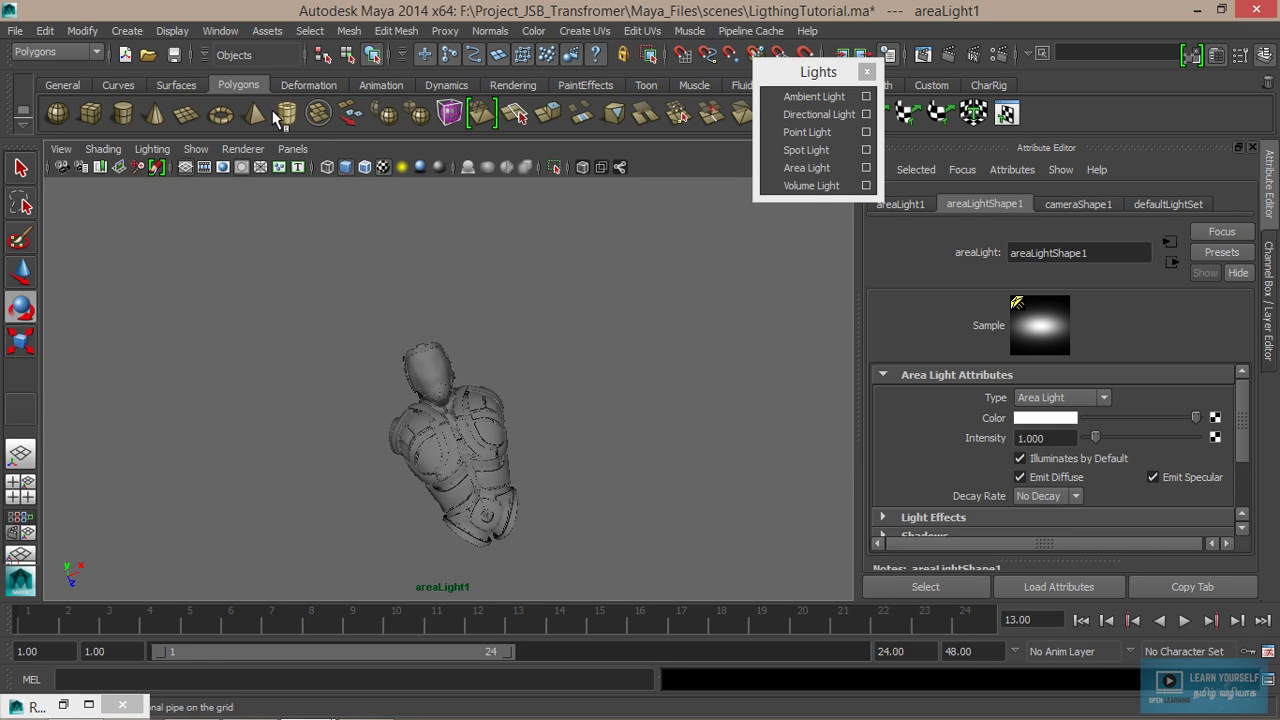
Step: Return to the persp camera and set the area light's Decay Rate to Quadratic
{"action": "left_click", "coordinate": [294, 150]}
{"action": "mouse_move", "coordinate": [323, 167]}
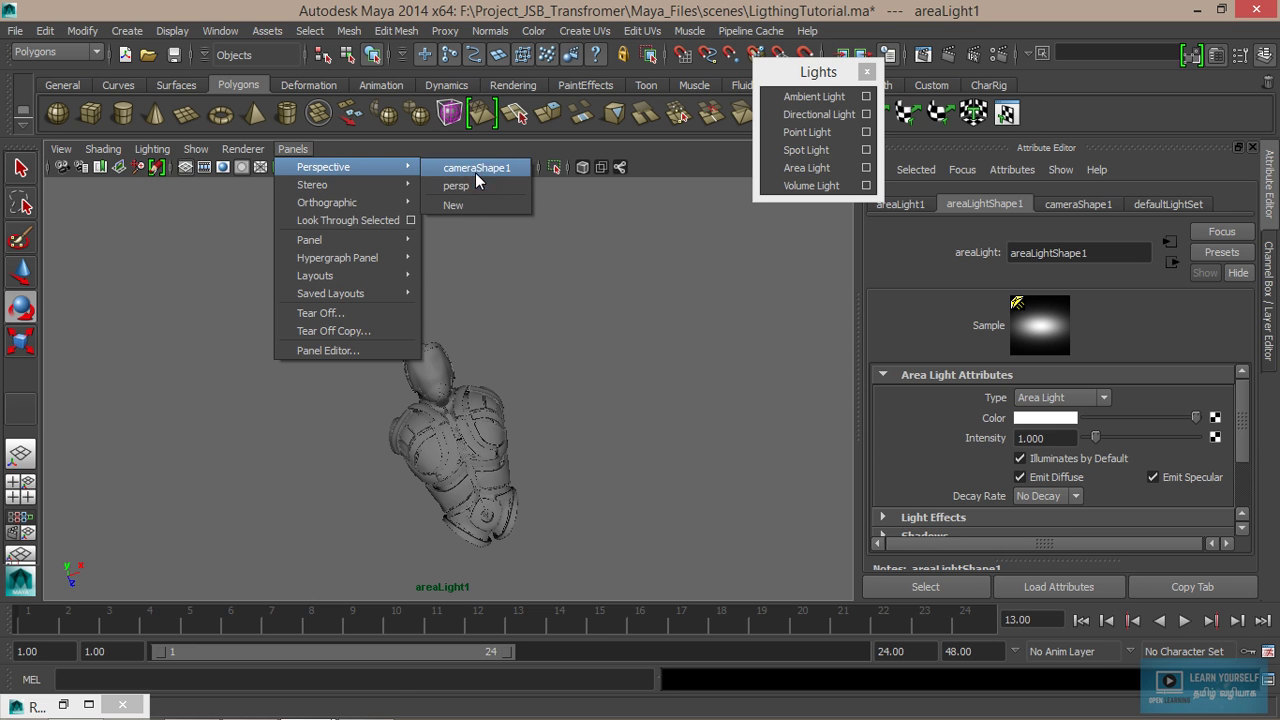
{"action": "left_click", "coordinate": [477, 186]}
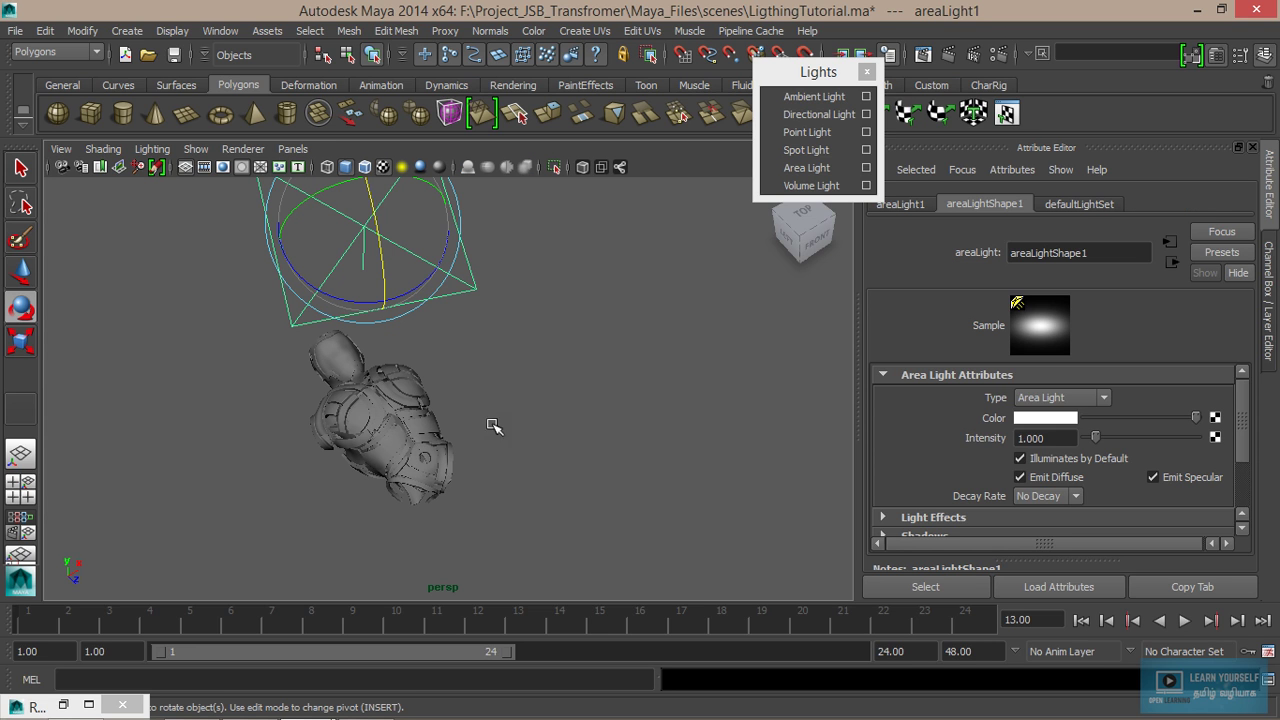
{"action": "mouse_move", "coordinate": [496, 428]}
{"action": "left_mouse_down", "text": "alt"}
{"action": "mouse_move", "coordinate": [571, 443]}
{"action": "mouse_move", "coordinate": [626, 420]}
{"action": "mouse_move", "coordinate": [657, 380]}
{"action": "mouse_move", "coordinate": [629, 369]}
{"action": "mouse_move", "coordinate": [738, 421]}
{"action": "left_mouse_up", "text": "alt"}
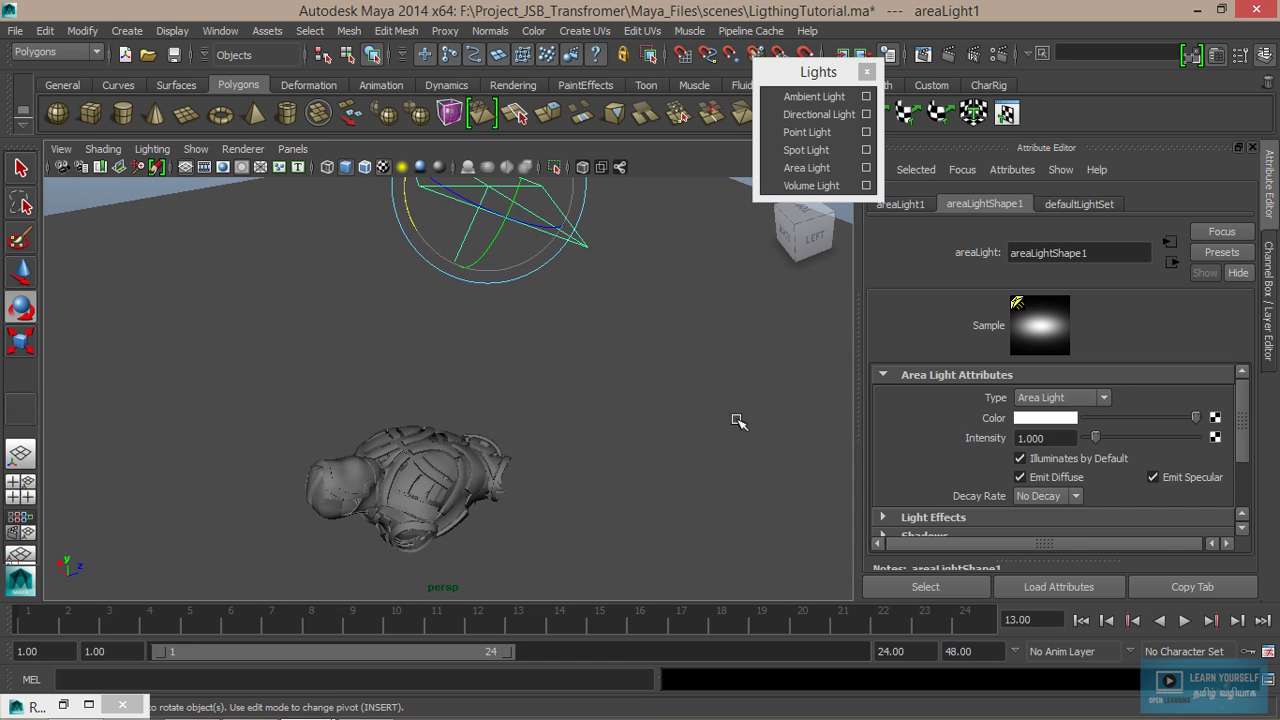
{"action": "left_click", "coordinate": [1065, 497]}
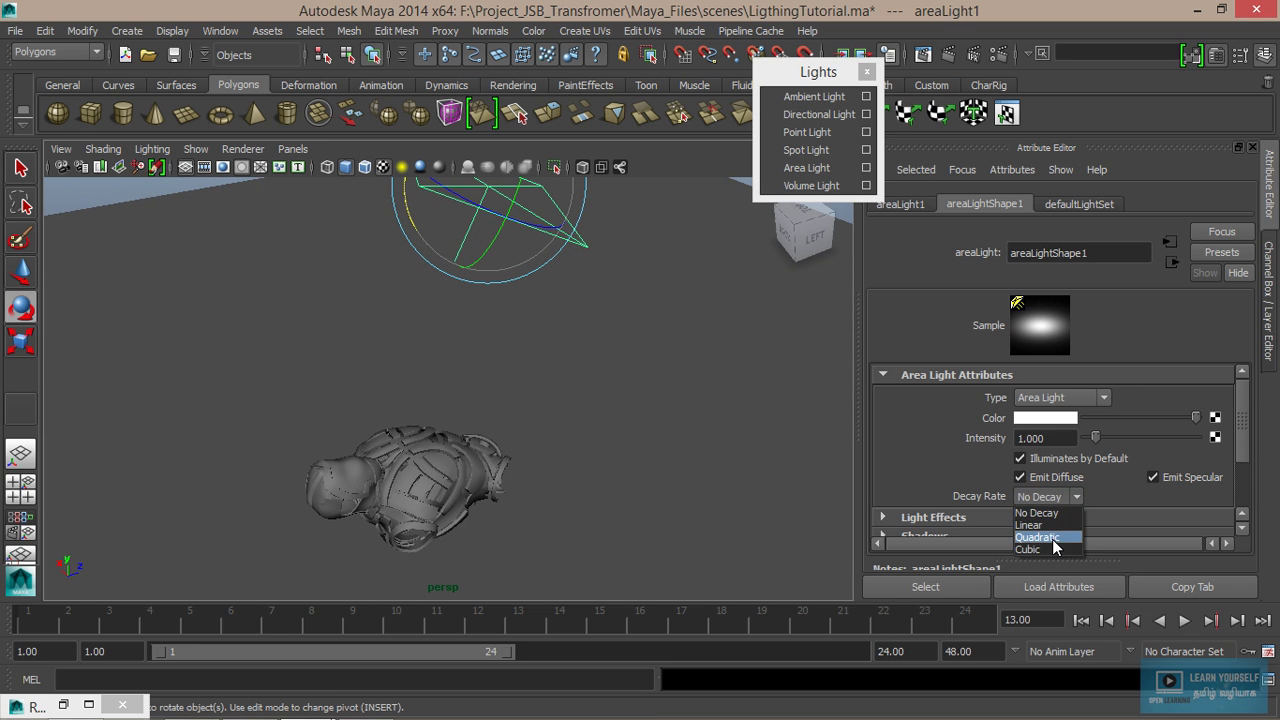
{"action": "left_click", "coordinate": [1052, 539]}
{"action": "scroll", "coordinate": [1111, 452], "scroll_direction": "down", "scroll_amount": 3}
Step: Set the area light's Intensity to 50
{"action": "scroll", "coordinate": [1113, 454], "scroll_direction": "up", "scroll_amount": 2}
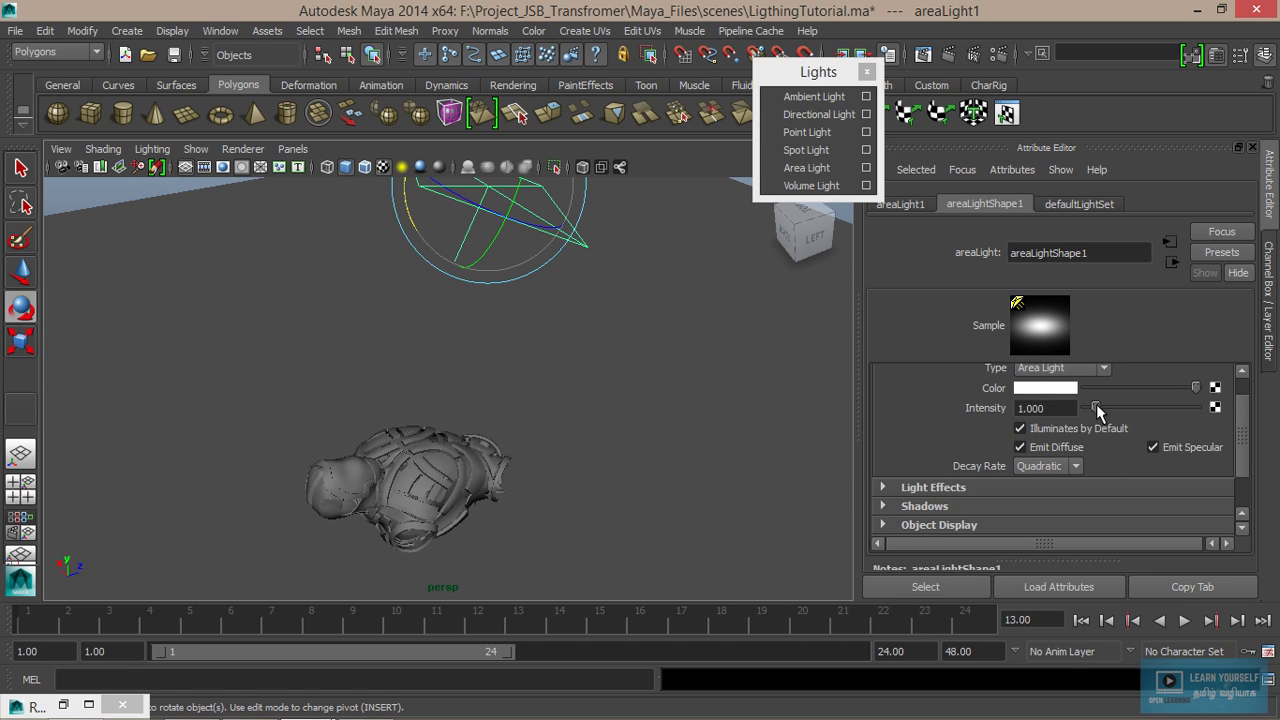
{"action": "left_click_drag", "start_coordinate": [1124, 412], "coordinate": [1143, 412]}
{"action": "type", "text": "50"}
{"action": "key", "text": "Return"}
Step: Keep the current image in Render View and re-render the torso with the area light
{"action": "mouse_move", "coordinate": [577, 457]}
{"action": "left_mouse_down", "text": "alt"}
{"action": "mouse_move", "coordinate": [533, 446]}
{"action": "mouse_move", "coordinate": [523, 386]}
{"action": "mouse_move", "coordinate": [494, 366]}
{"action": "mouse_move", "coordinate": [543, 397]}
{"action": "left_mouse_up", "text": "alt"}
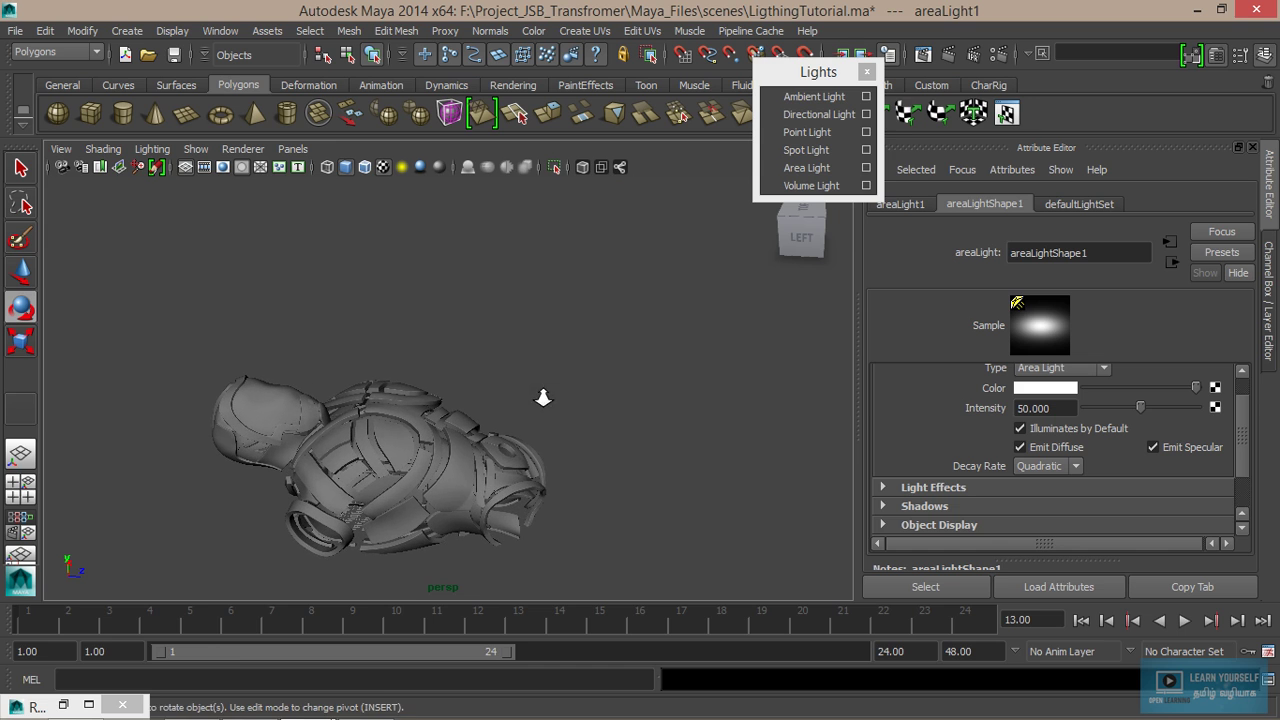
{"action": "left_click", "coordinate": [926, 55]}
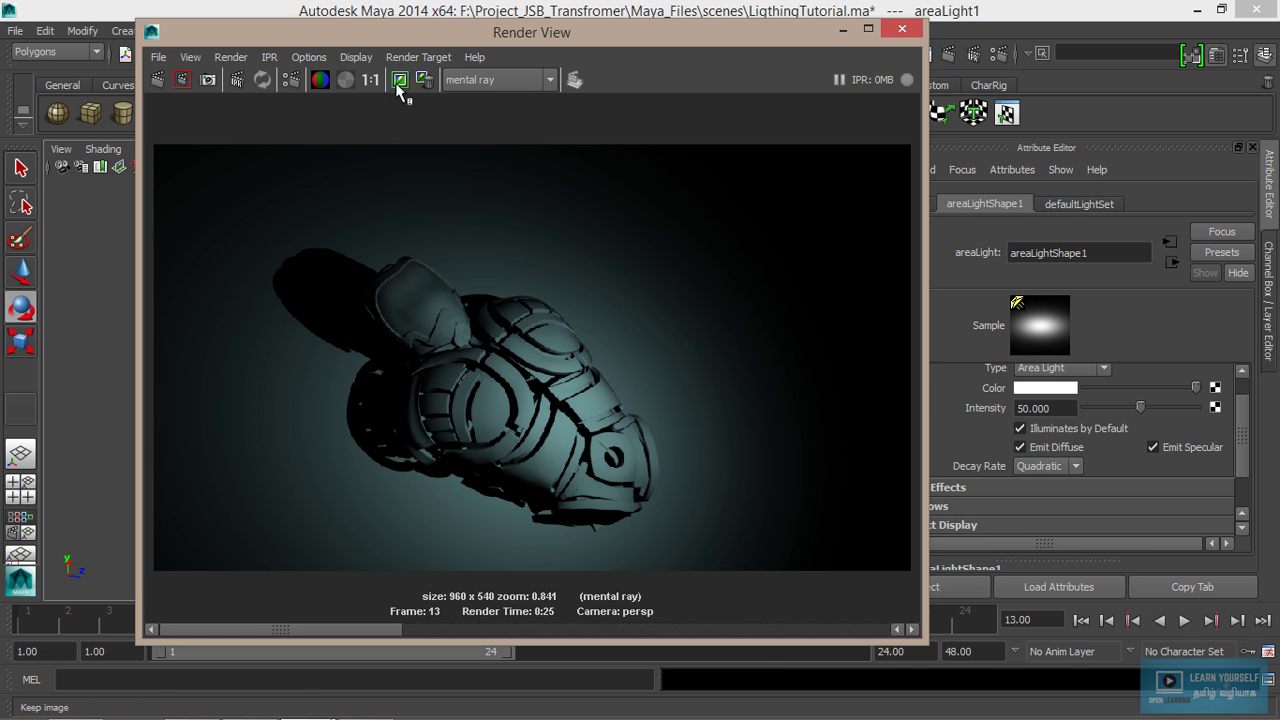
{"action": "left_click", "coordinate": [399, 80]}
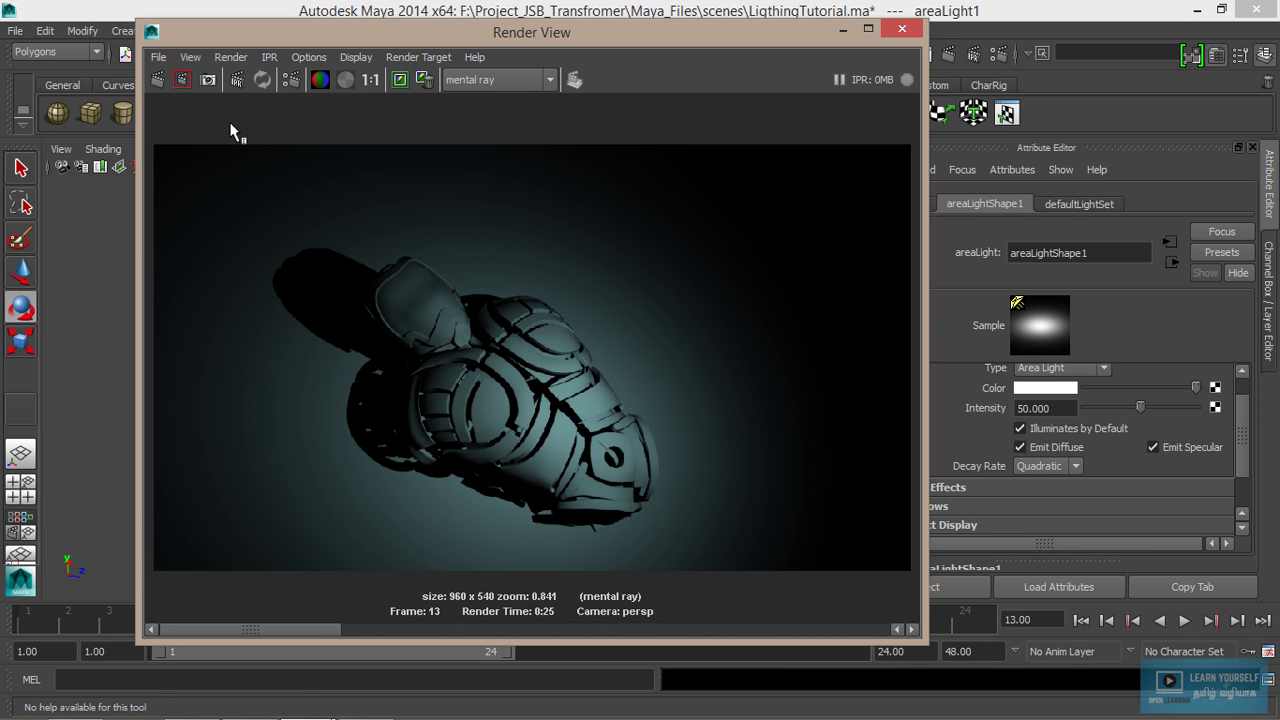
{"action": "left_click", "coordinate": [157, 80]}
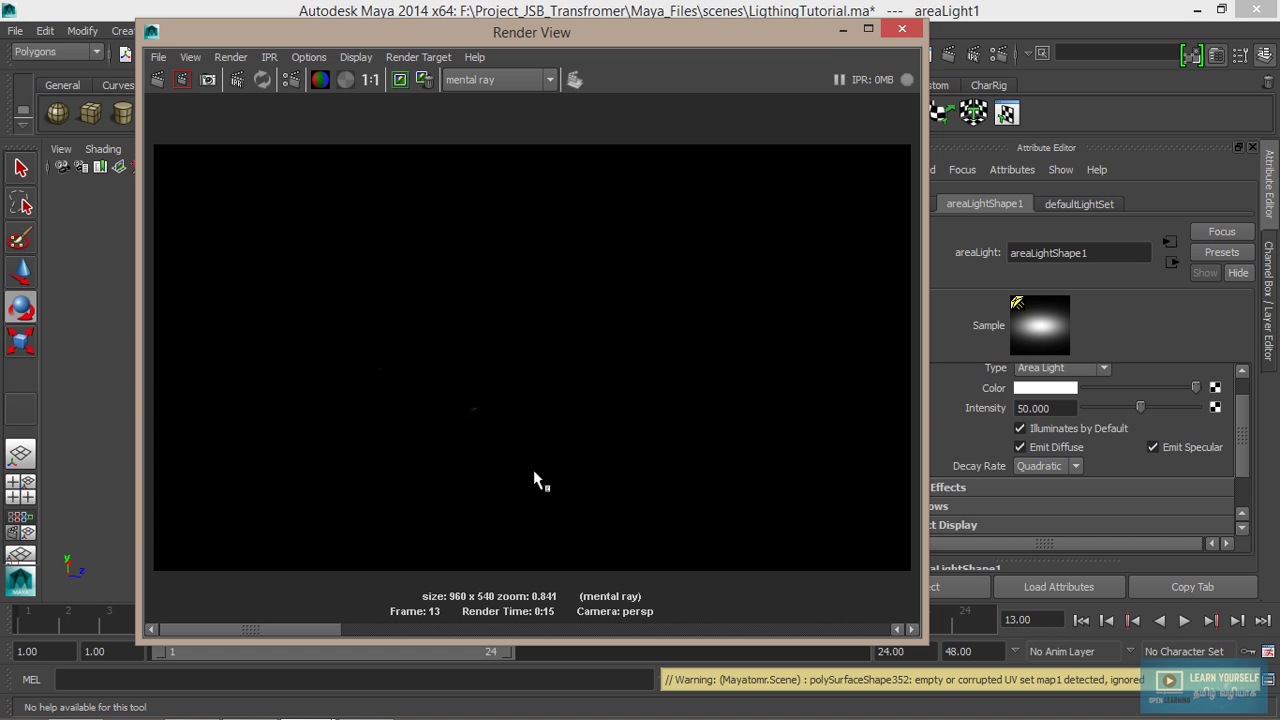
Step: Minimize the render and raise the area light's Intensity to 250, then 500
{"action": "left_click", "coordinate": [843, 37]}
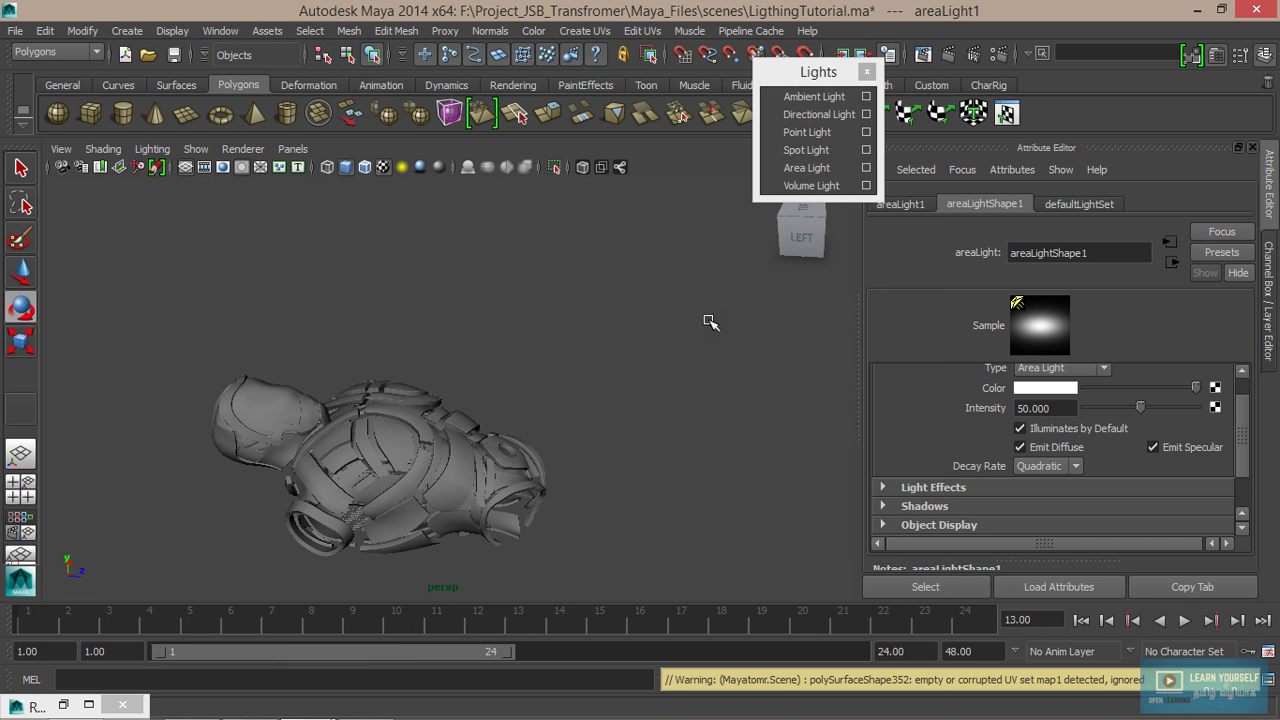
{"action": "mouse_move", "coordinate": [583, 460]}
{"action": "middle_mouse_down", "text": "alt"}
{"action": "mouse_move", "coordinate": [602, 439]}
{"action": "mouse_move", "coordinate": [623, 443]}
{"action": "middle_mouse_up", "text": "alt"}
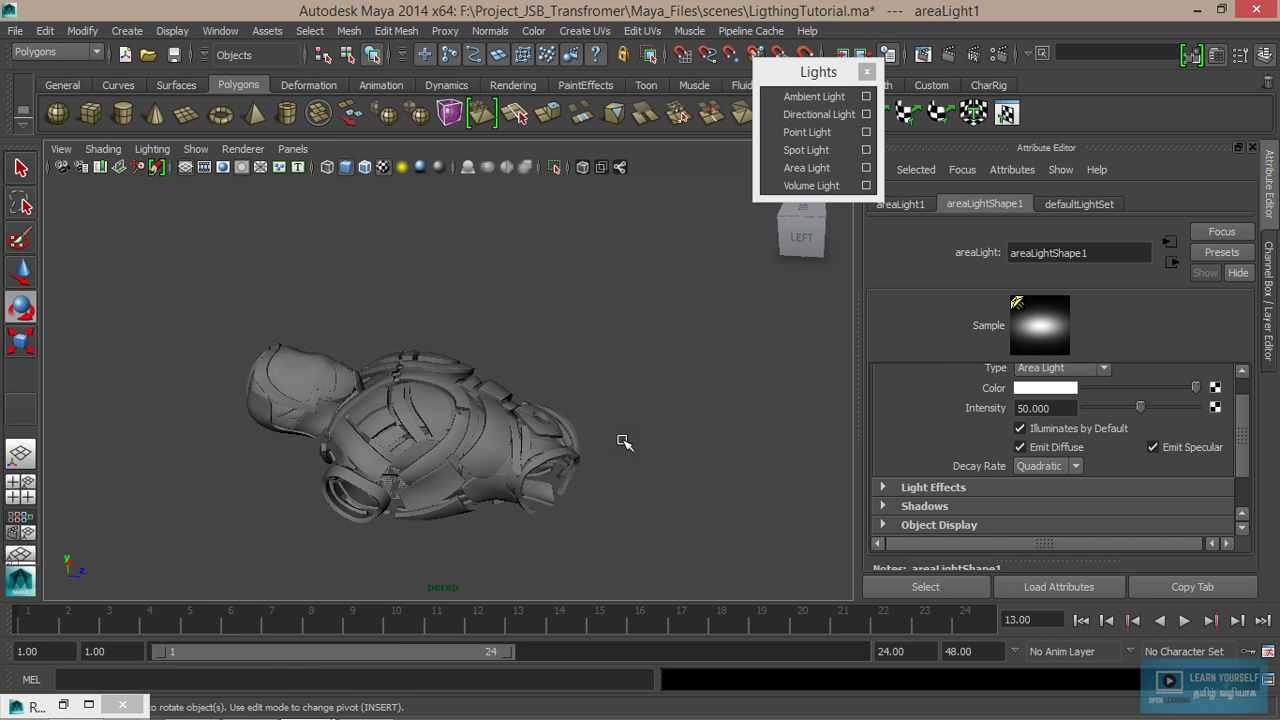
{"action": "left_click_drag", "start_coordinate": [1064, 407], "coordinate": [935, 423]}
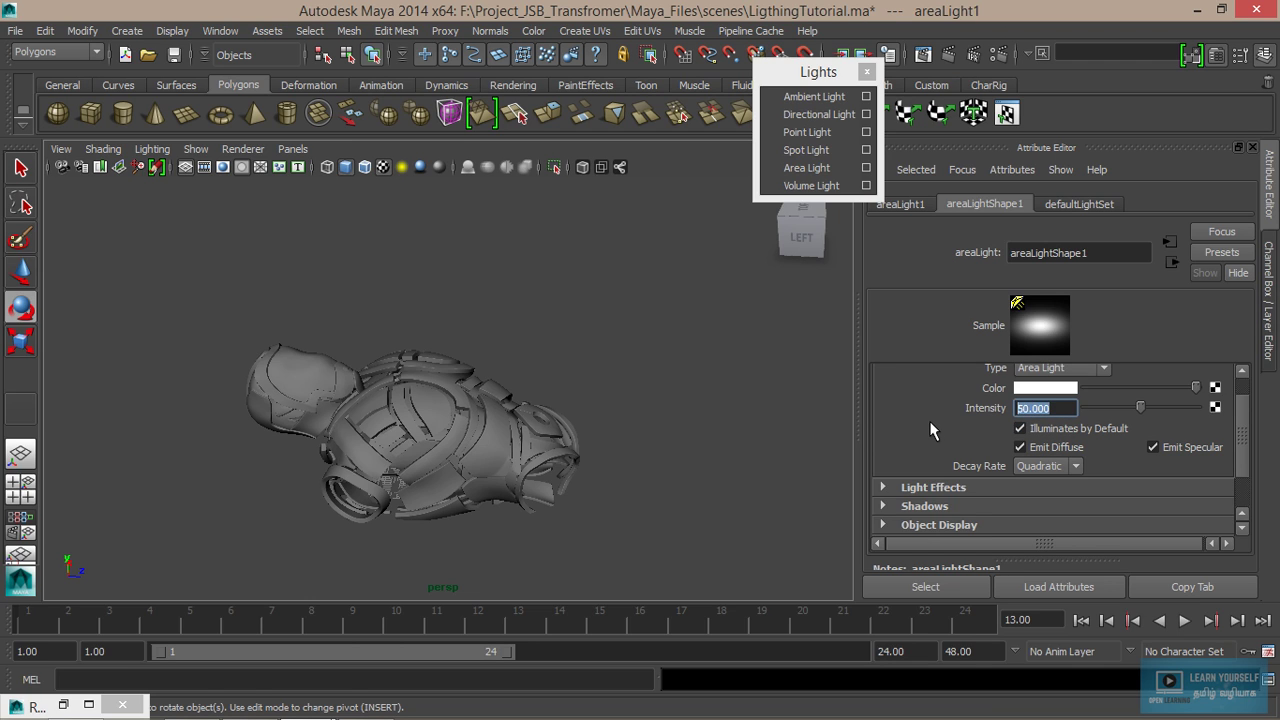
{"action": "type", "text": "25"}
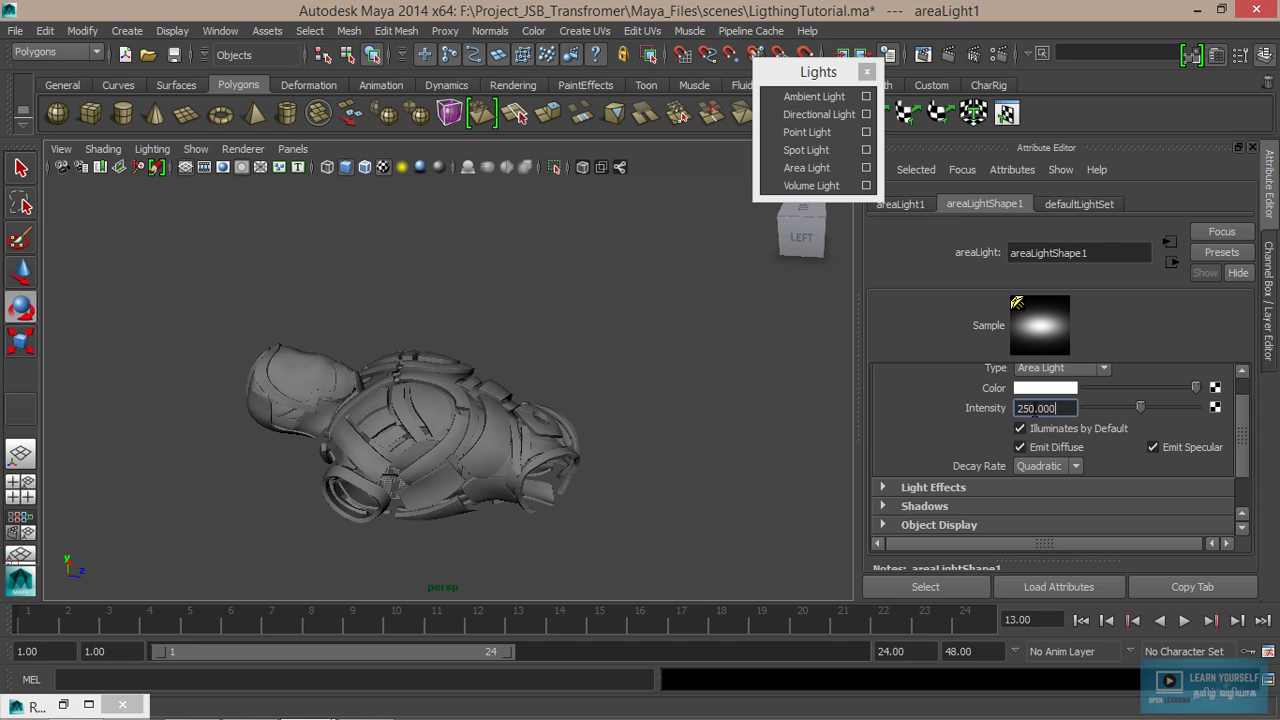
{"action": "key", "text": "Return"}
{"action": "type", "text": "500"}
{"action": "key", "text": "Return"}
Step: Re-render the torso at intensity 500 and minimize the Render View again
{"action": "left_click", "coordinate": [923, 54]}
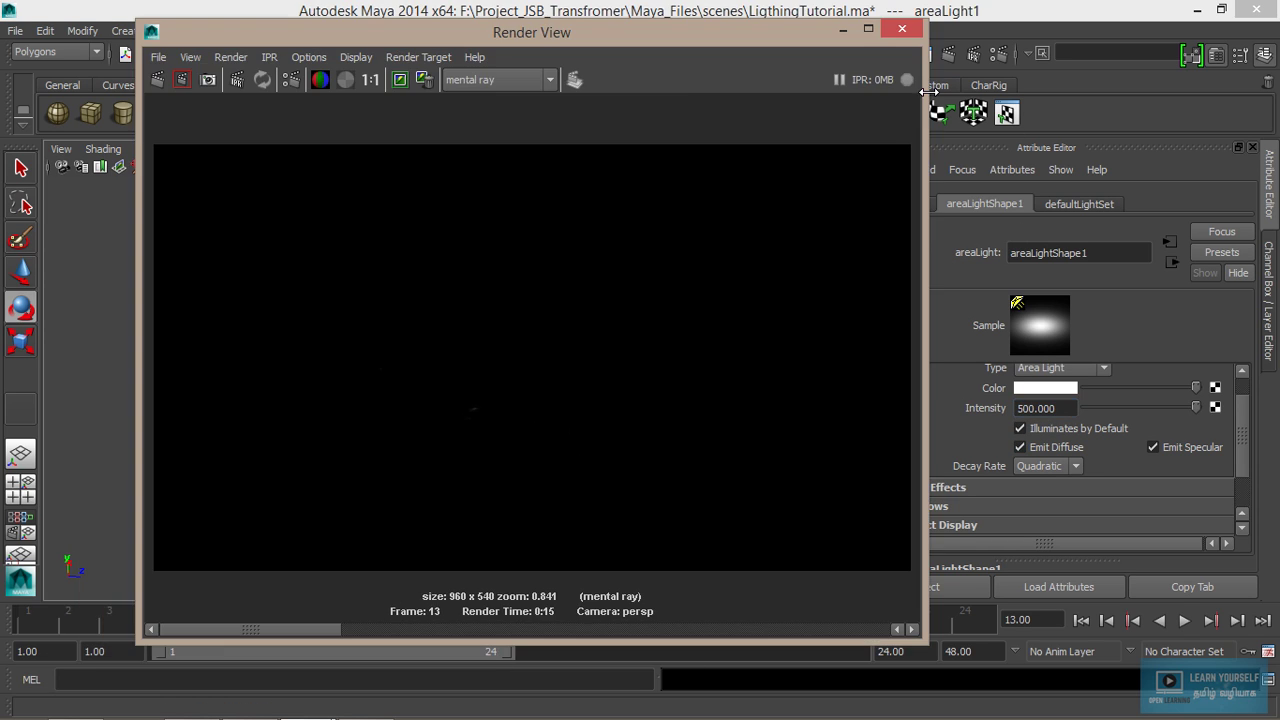
{"action": "left_click", "coordinate": [157, 79]}
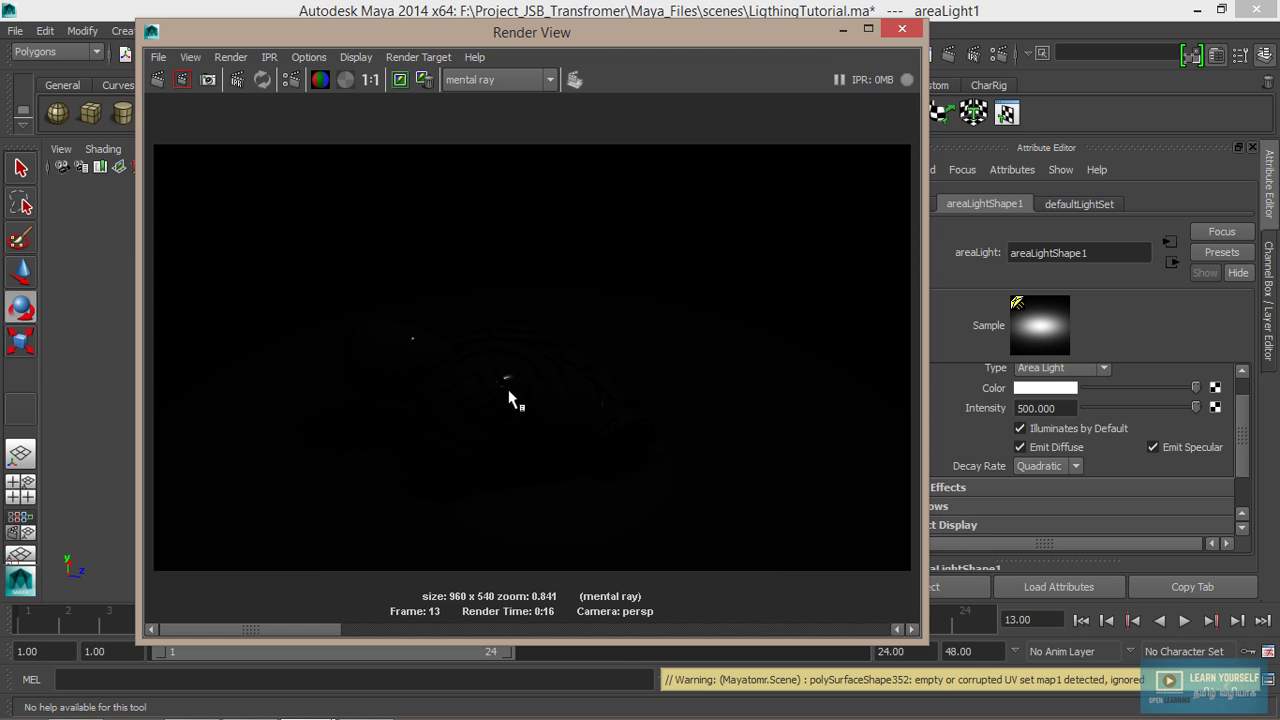
{"action": "scroll", "coordinate": [509, 394], "scroll_direction": "up", "scroll_amount": 5}
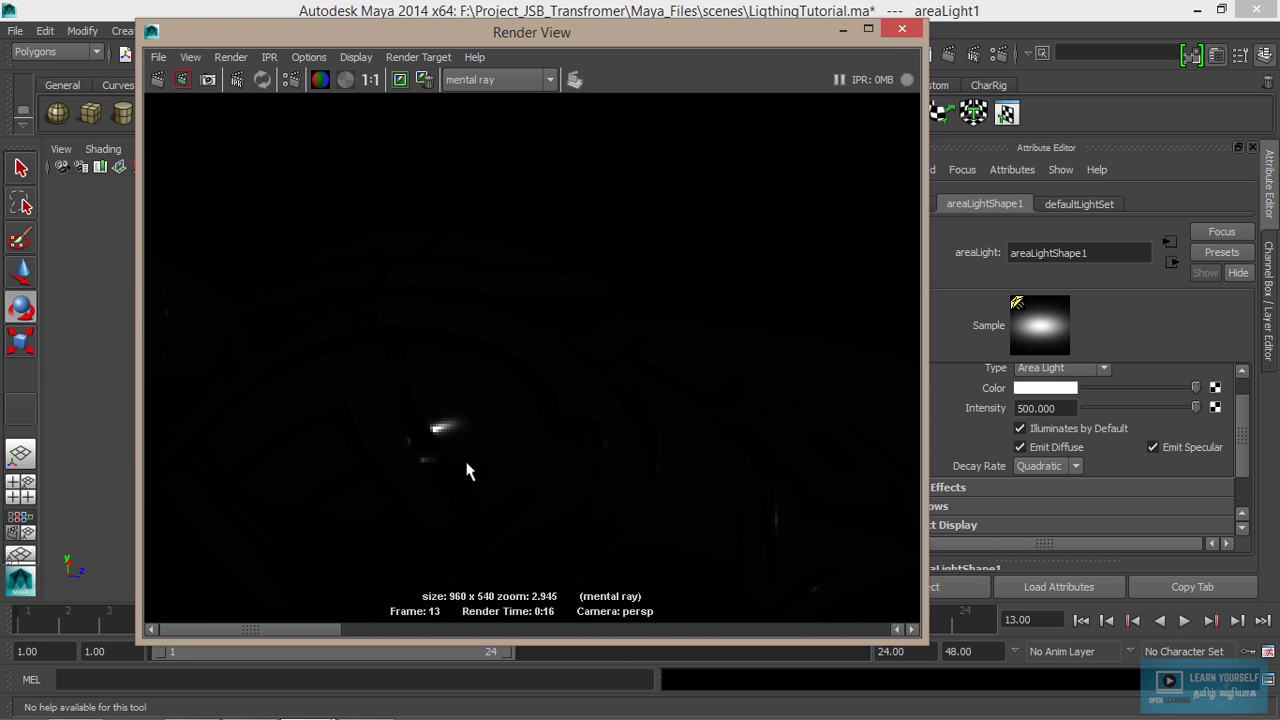
{"action": "left_click", "coordinate": [842, 29]}
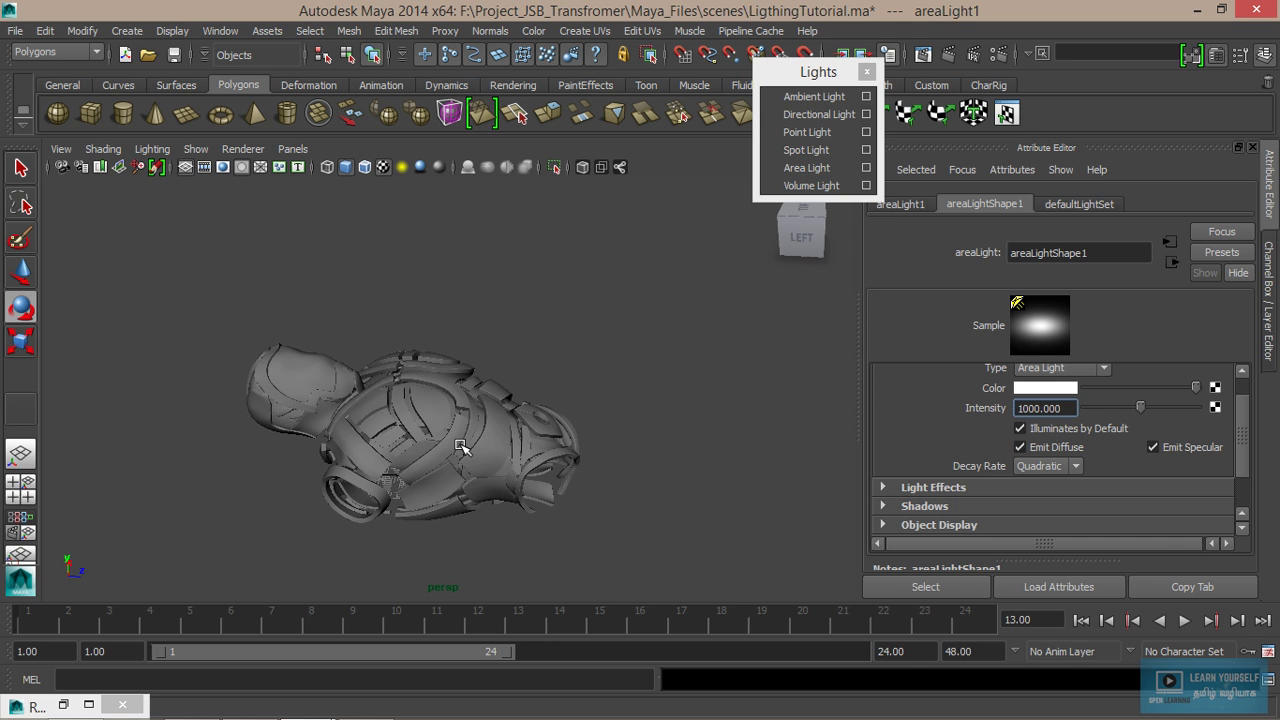
Step: Change the area light's Intensity to 1500
{"action": "scroll", "coordinate": [464, 450], "scroll_direction": "down", "scroll_amount": 3}
{"action": "mouse_move", "coordinate": [464, 450]}
{"action": "left_mouse_down", "text": "alt"}
{"action": "mouse_move", "coordinate": [426, 474]}
{"action": "mouse_move", "coordinate": [440, 468]}
{"action": "left_mouse_up", "text": "alt"}
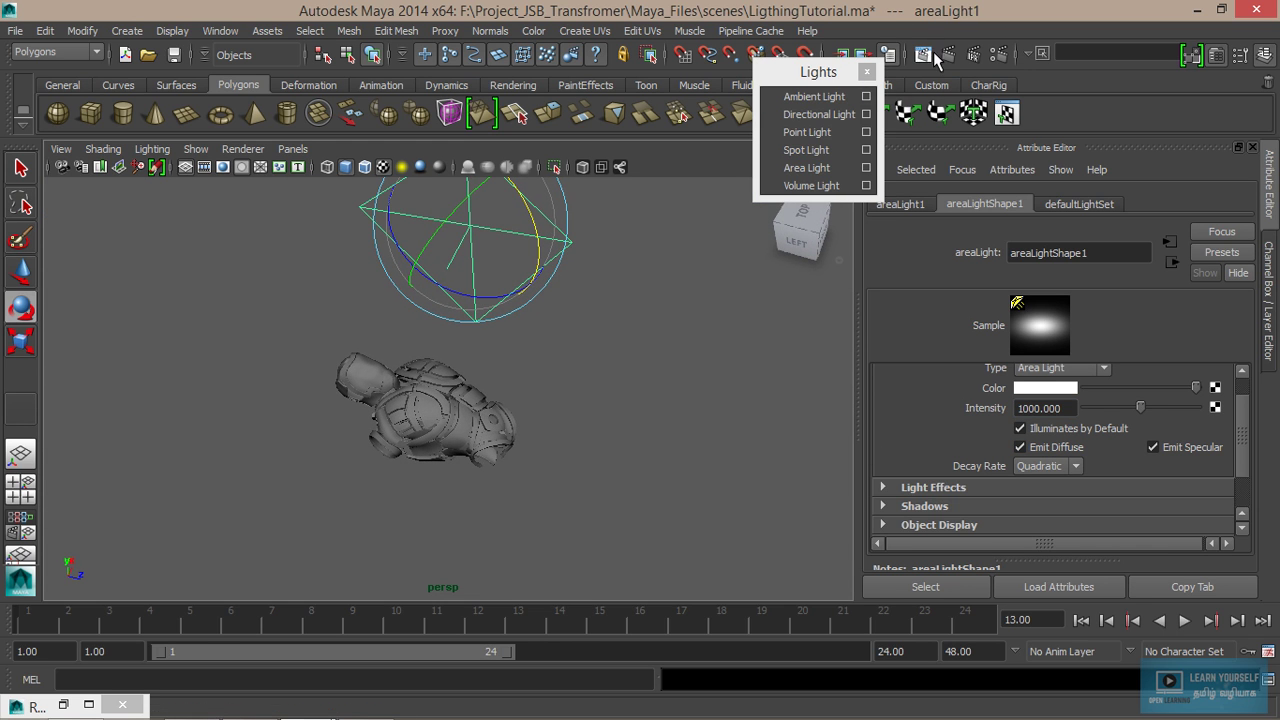
{"action": "left_click", "coordinate": [1032, 408]}
{"action": "key", "text": "BackSpace"}
{"action": "type", "text": "5"}
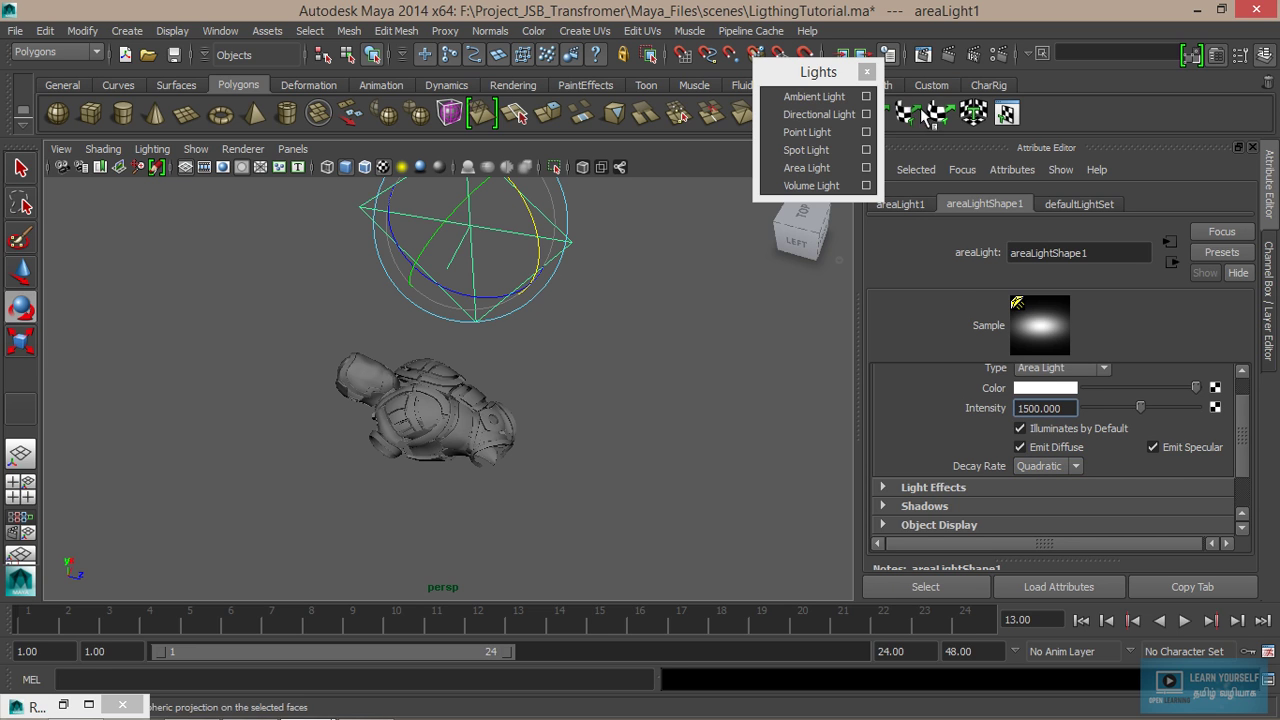
Step: Re-render the torso at intensity 1500 and minimize the Render View
{"action": "left_click", "coordinate": [922, 55]}
{"action": "left_click", "coordinate": [164, 85]}
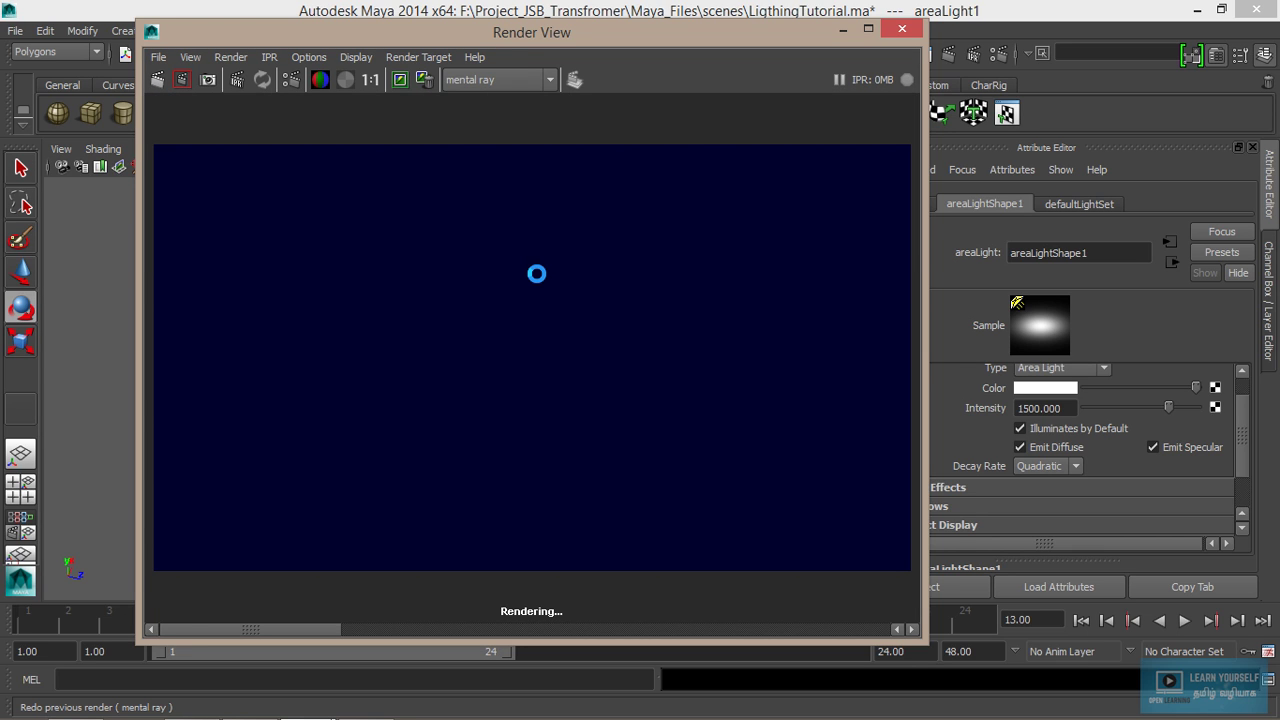
{"action": "scroll", "coordinate": [533, 436], "scroll_direction": "up", "scroll_amount": 4}
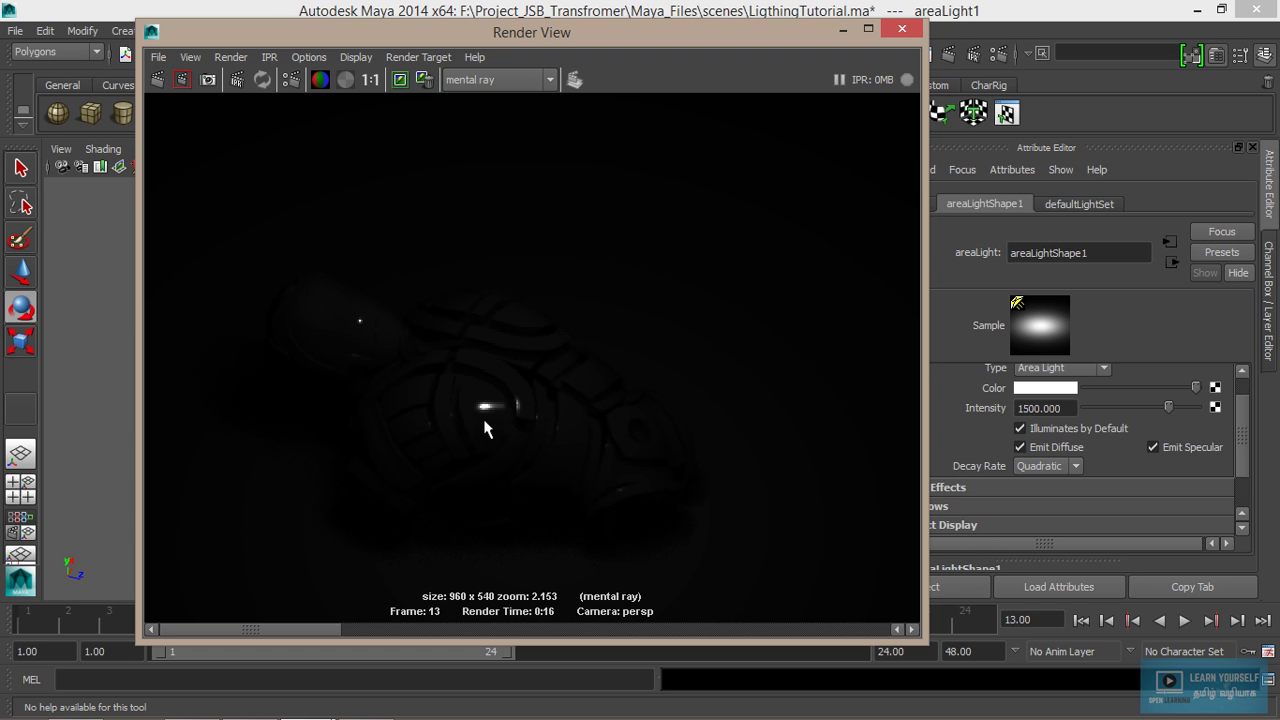
{"action": "left_click", "coordinate": [843, 29]}
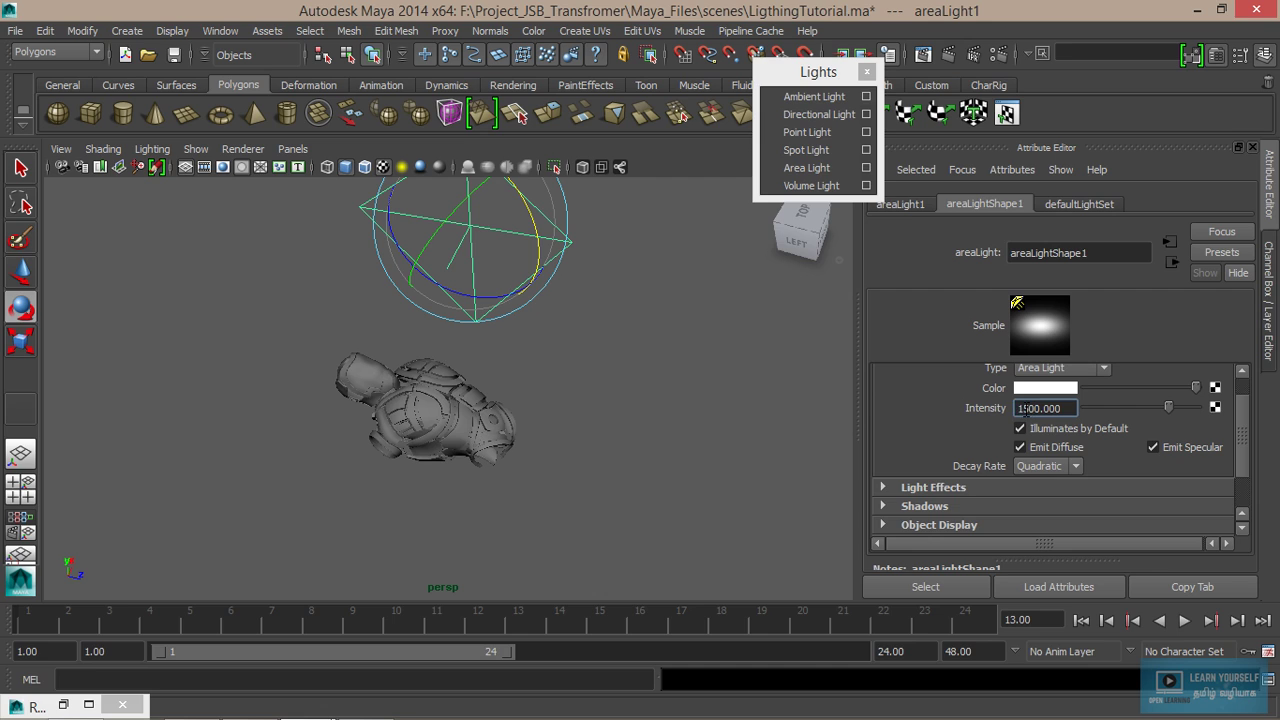
Step: Raise the area light's Intensity to 3000 and recentre the torso in the view
{"action": "key", "text": "Delete"}
{"action": "type", "text": "30"}
{"action": "scroll", "coordinate": [640, 510], "scroll_direction": "up", "scroll_amount": 2}
{"action": "scroll", "coordinate": [665, 480], "scroll_direction": "up", "scroll_amount": 2}
{"action": "scroll", "coordinate": [620, 440], "scroll_direction": "up", "scroll_amount": 2}
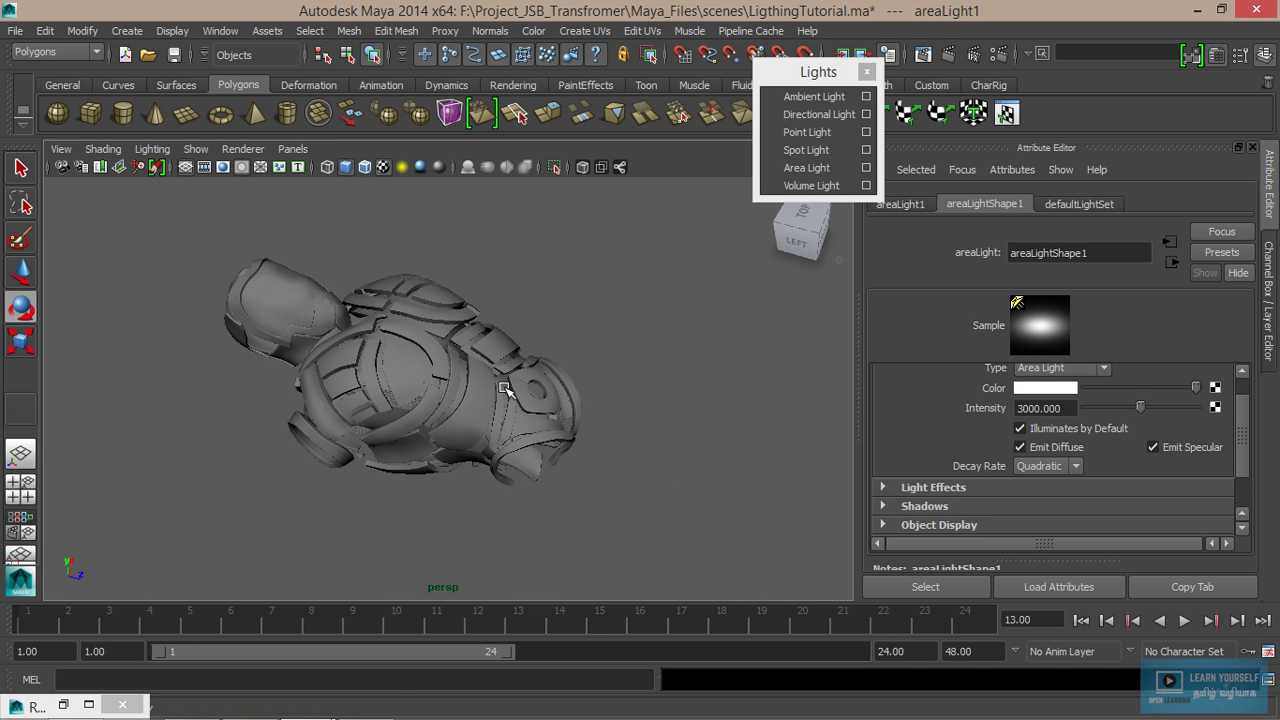
{"action": "scroll", "coordinate": [561, 427], "scroll_direction": "up", "scroll_amount": 2}
{"action": "middle_click_drag", "start_coordinate": [561, 427], "coordinate": [633, 467], "text": "alt"}
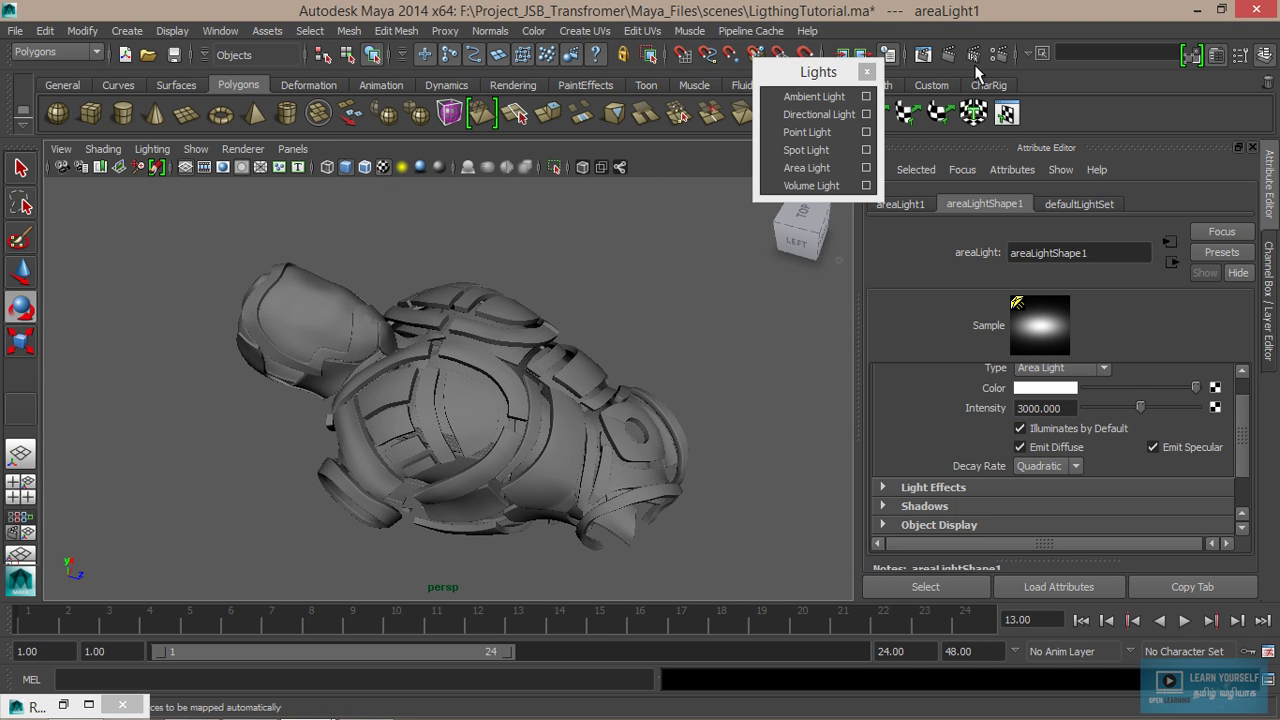
Step: Re-render at intensity 3000, maximize Render View to inspect the highlights, then minimize it
{"action": "left_click", "coordinate": [919, 60]}
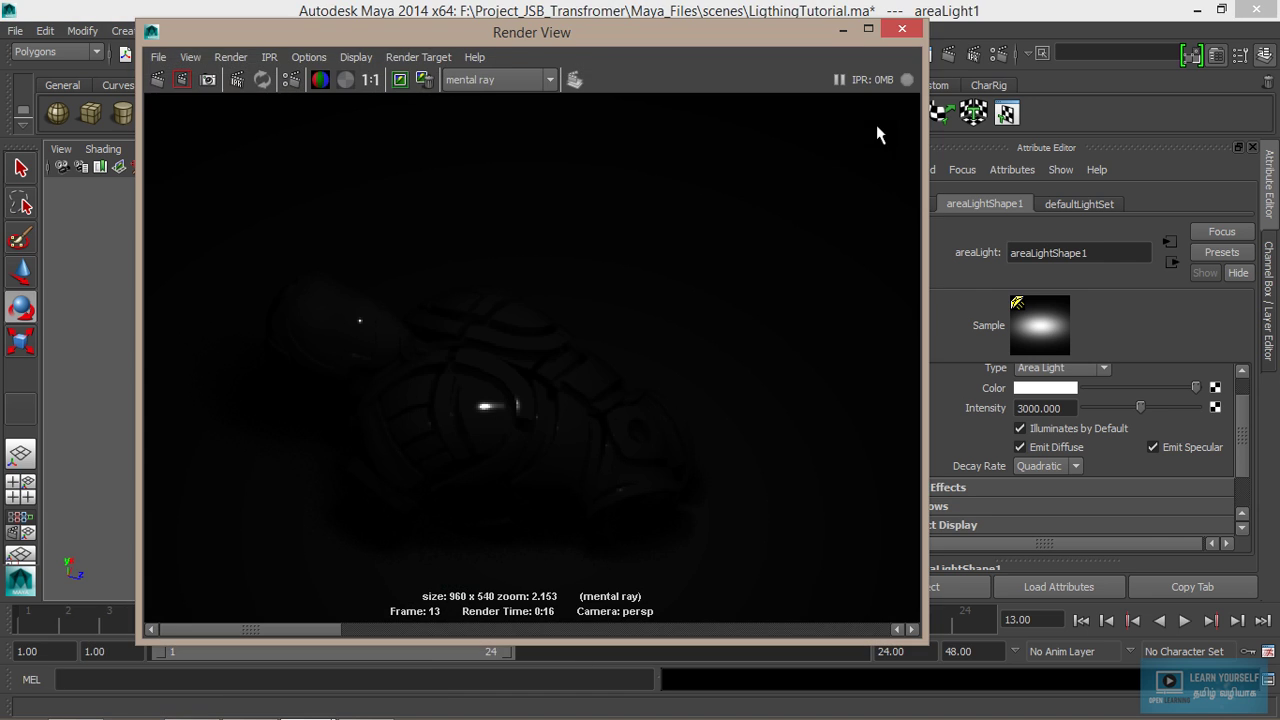
{"action": "left_click", "coordinate": [158, 84]}
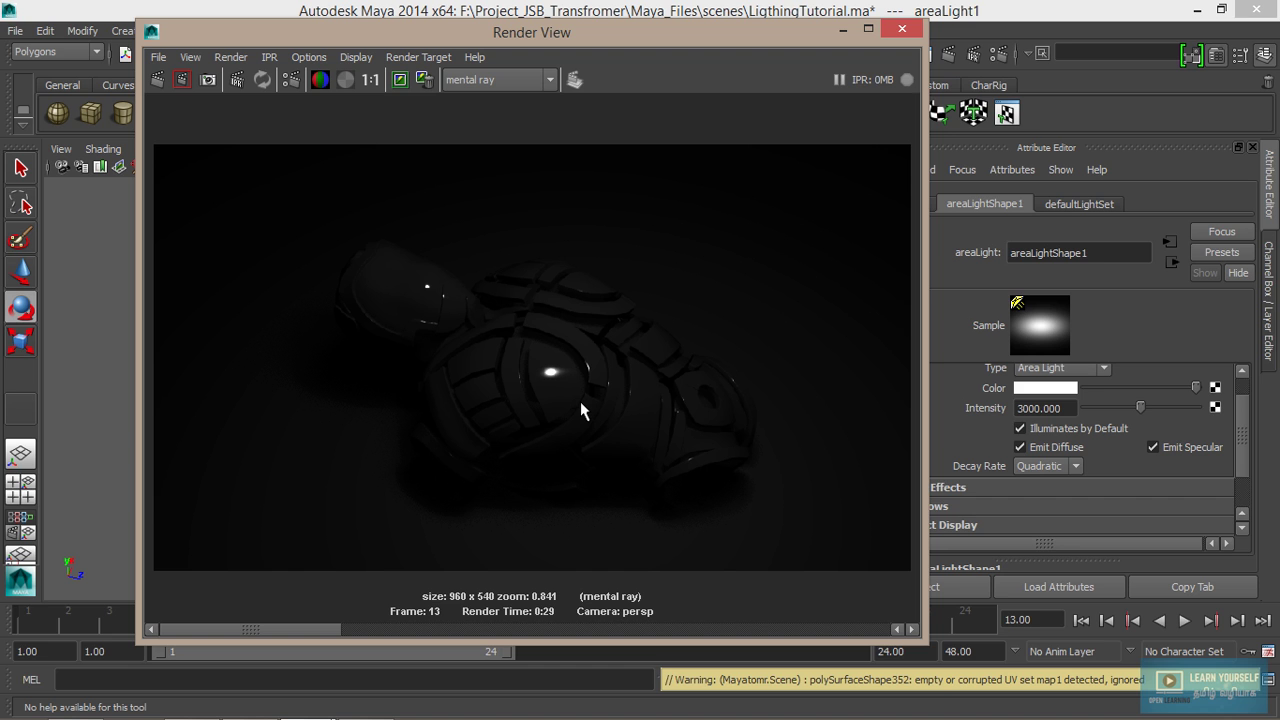
{"action": "scroll", "coordinate": [580, 401], "scroll_direction": "up", "scroll_amount": 3}
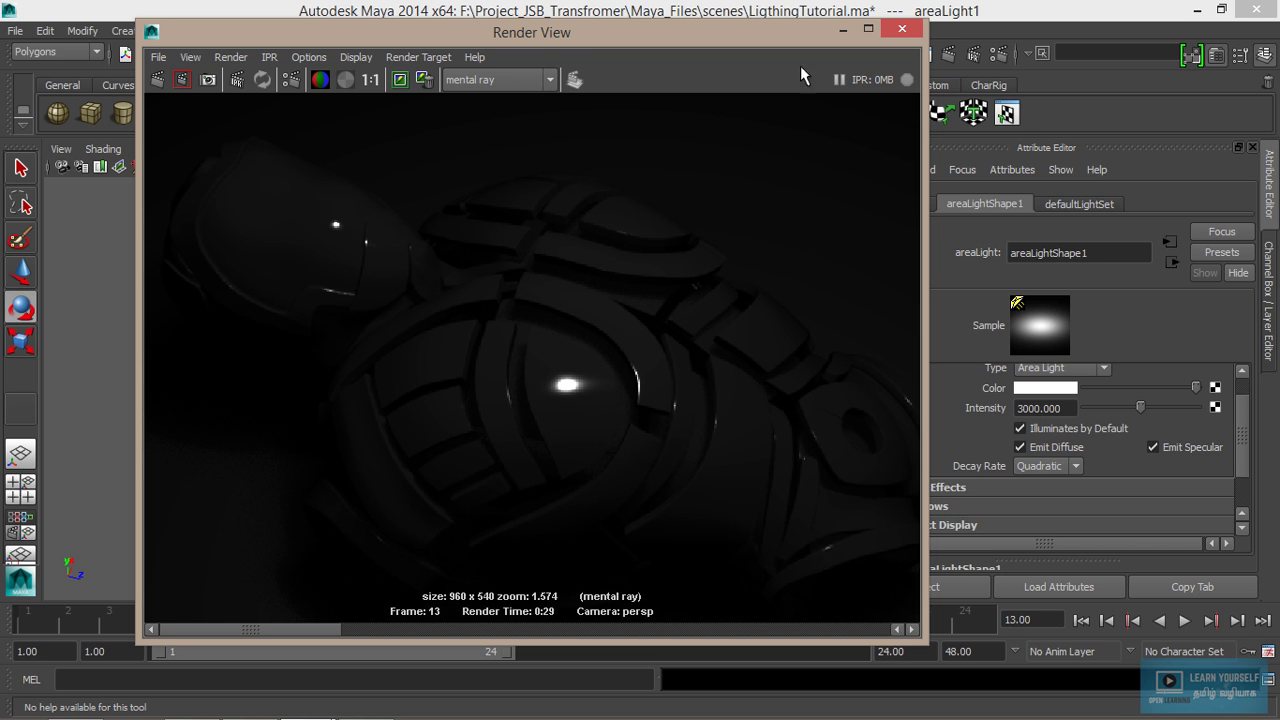
{"action": "left_click", "coordinate": [868, 31]}
{"action": "scroll", "coordinate": [614, 460], "scroll_direction": "up", "scroll_amount": 1}
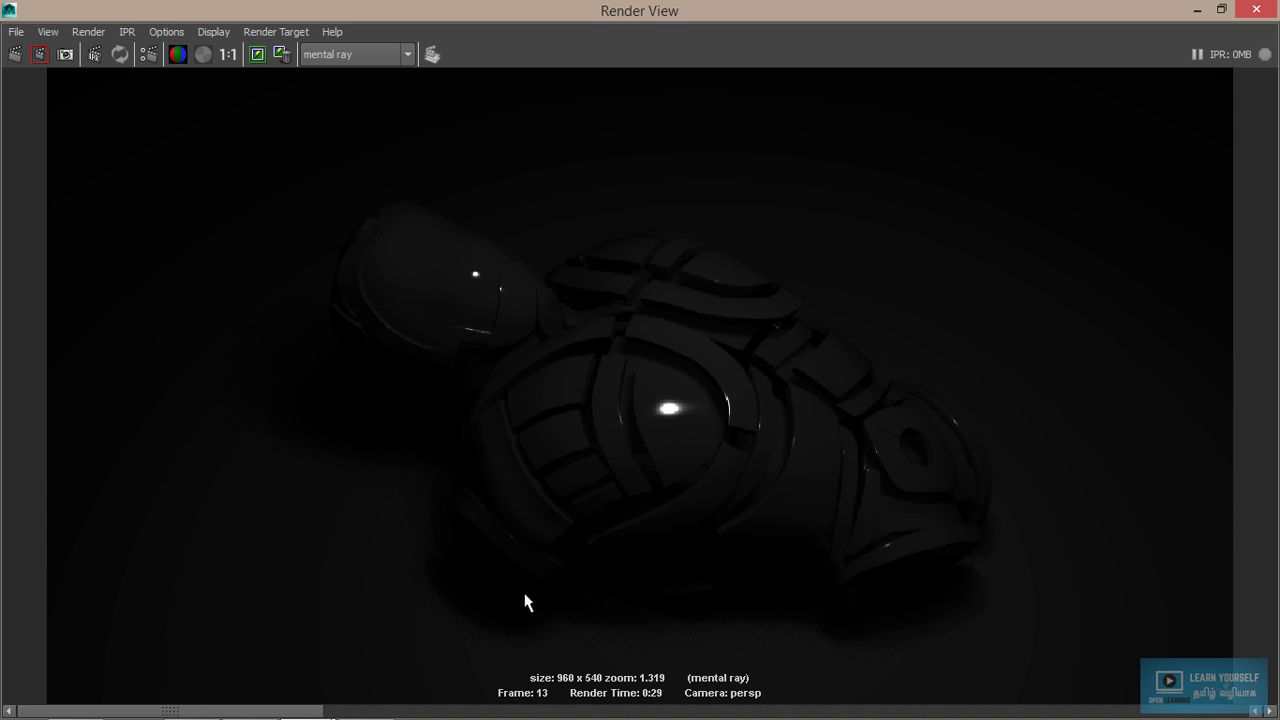
{"action": "scroll", "coordinate": [869, 553], "scroll_direction": "up", "scroll_amount": 2}
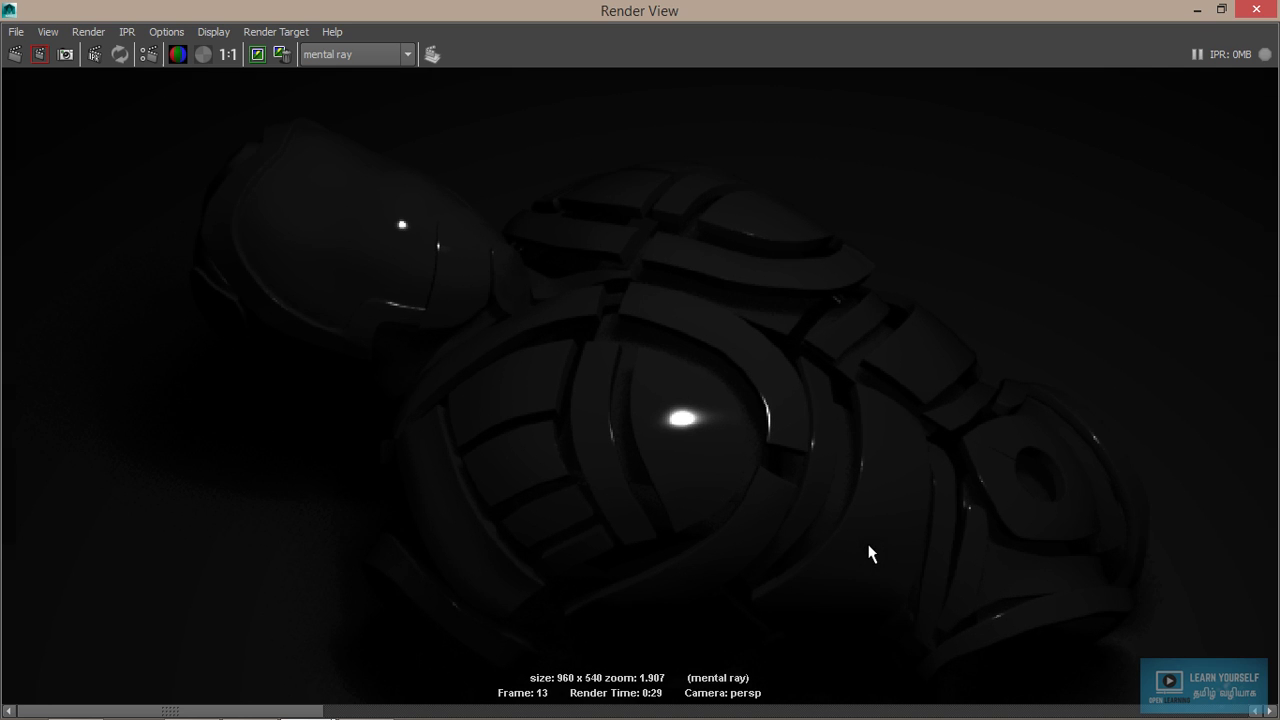
{"action": "scroll", "coordinate": [868, 553], "scroll_direction": "down", "scroll_amount": 1}
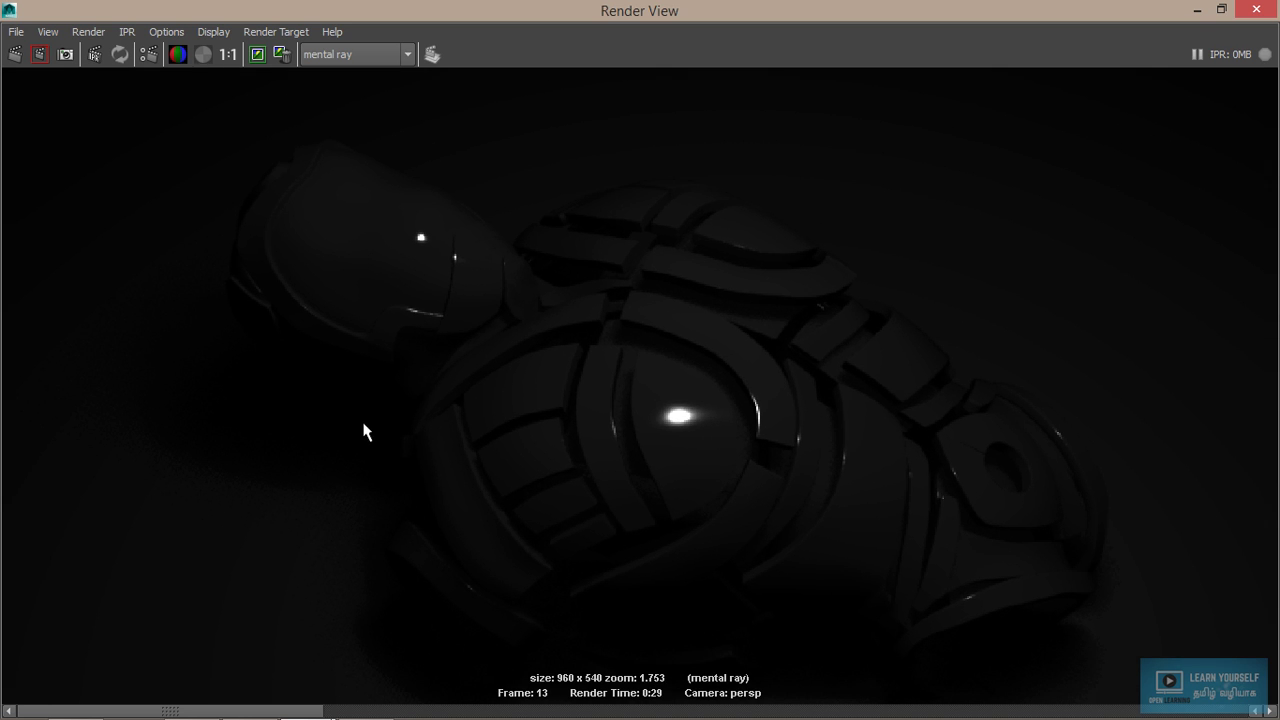
{"action": "scroll", "coordinate": [365, 430], "scroll_direction": "down", "scroll_amount": 1}
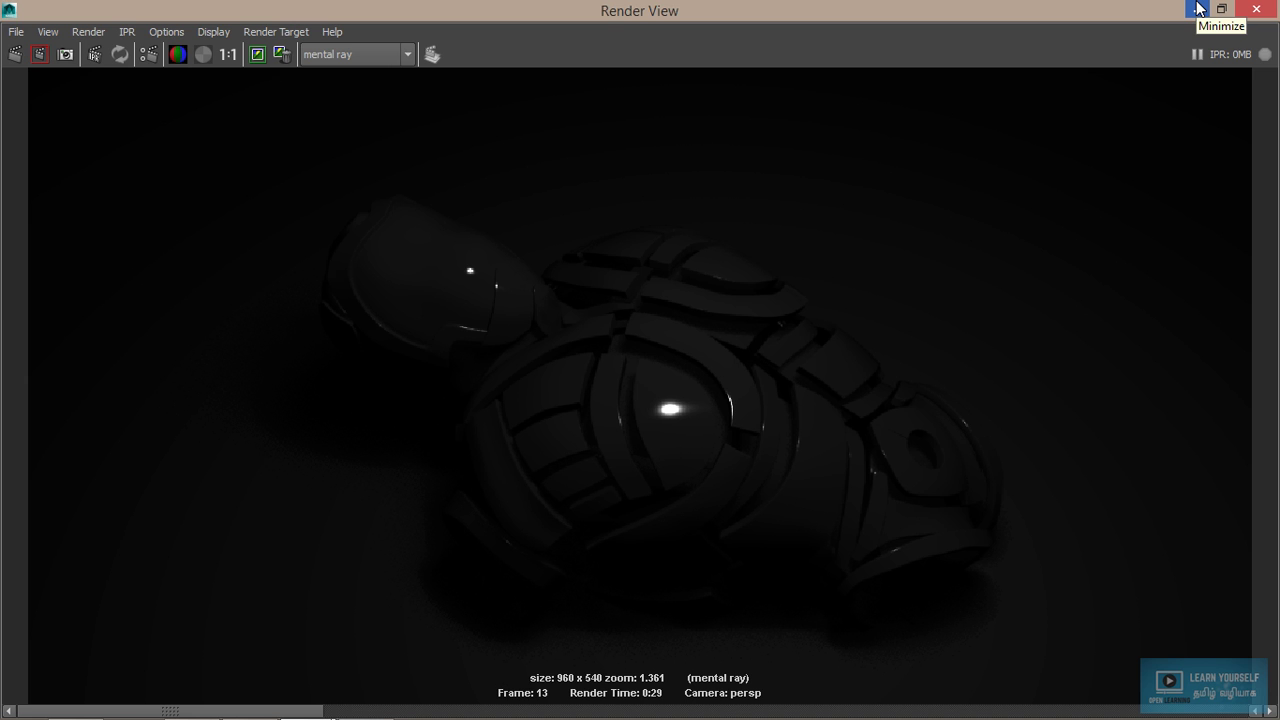
{"action": "left_click", "coordinate": [1199, 9]}
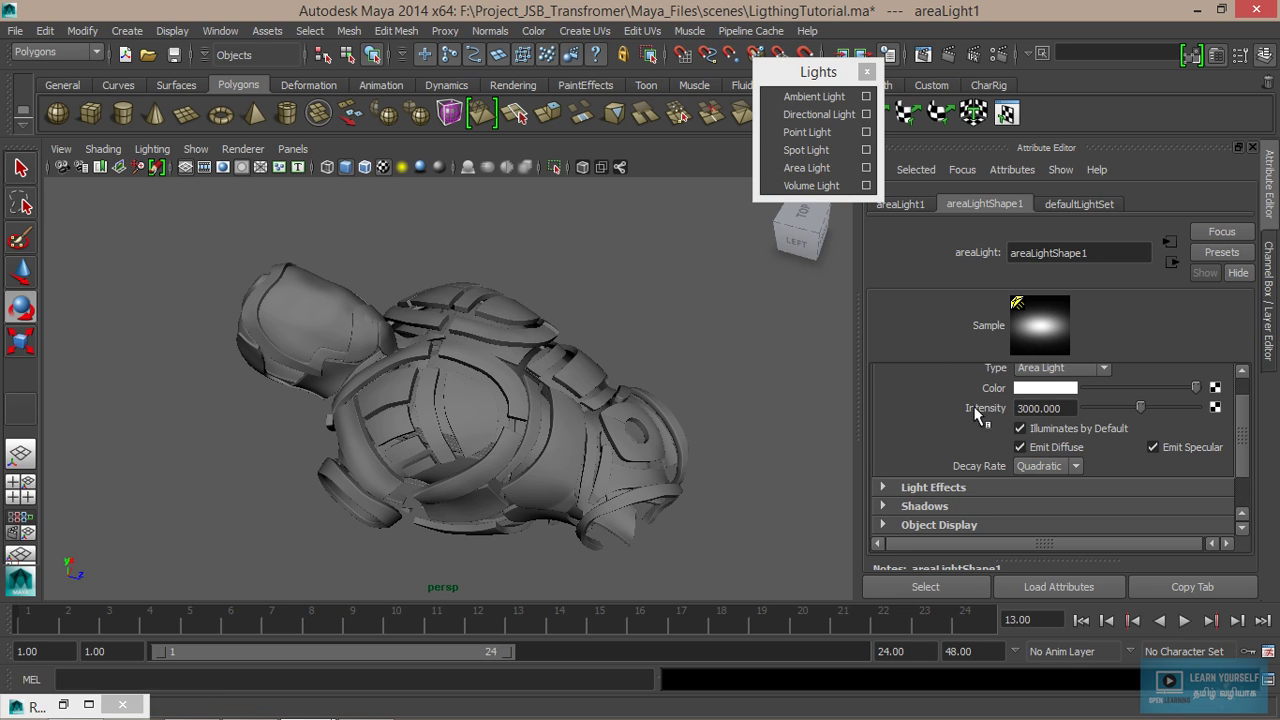
Step: Set the area light's Intensity to 6000 and re-render the torso in Render View
{"action": "left_click", "coordinate": [1031, 410]}
{"action": "type", "text": "6"}
{"action": "left_click", "coordinate": [922, 55]}
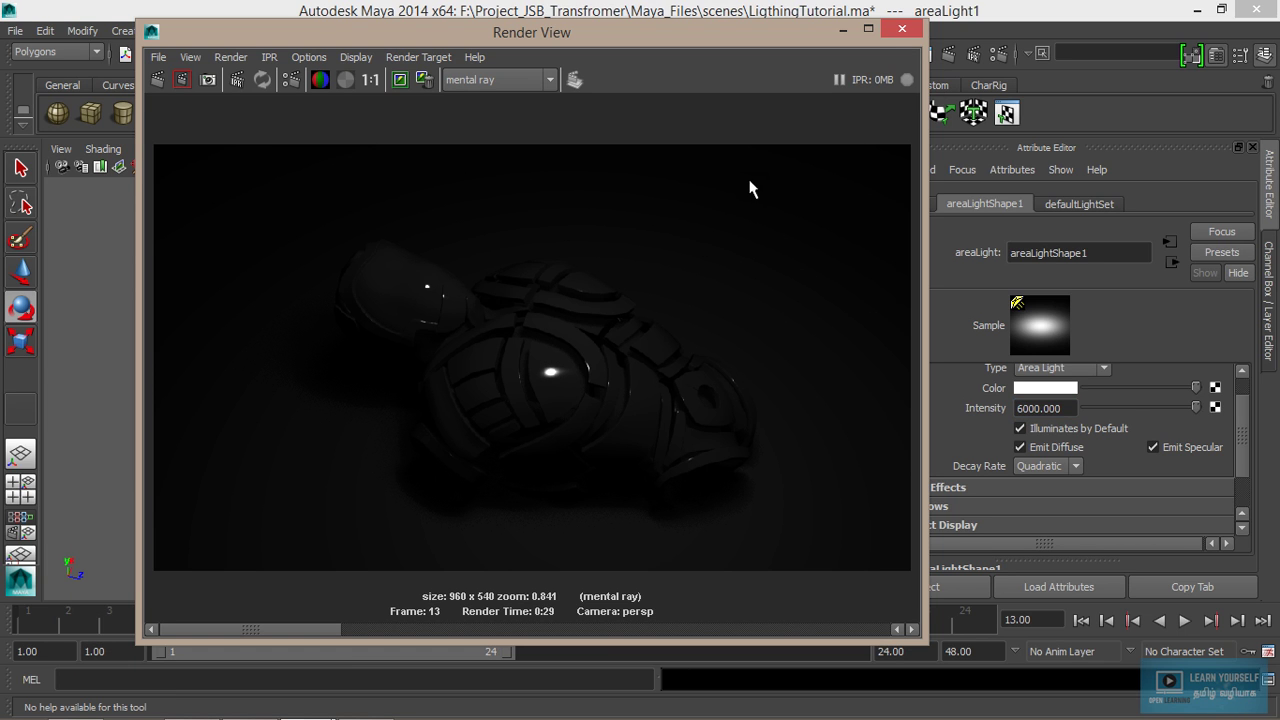
{"action": "left_click", "coordinate": [157, 82]}
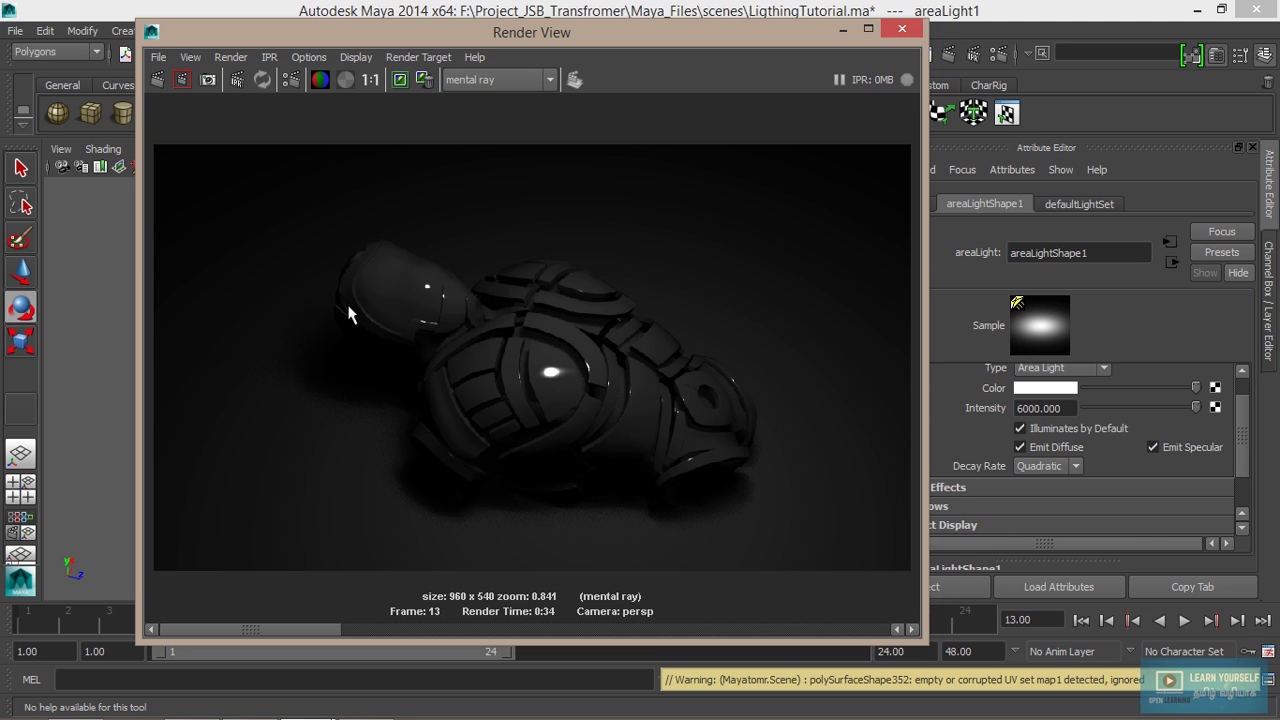
{"action": "scroll", "coordinate": [634, 448], "scroll_direction": "up", "scroll_amount": 1}
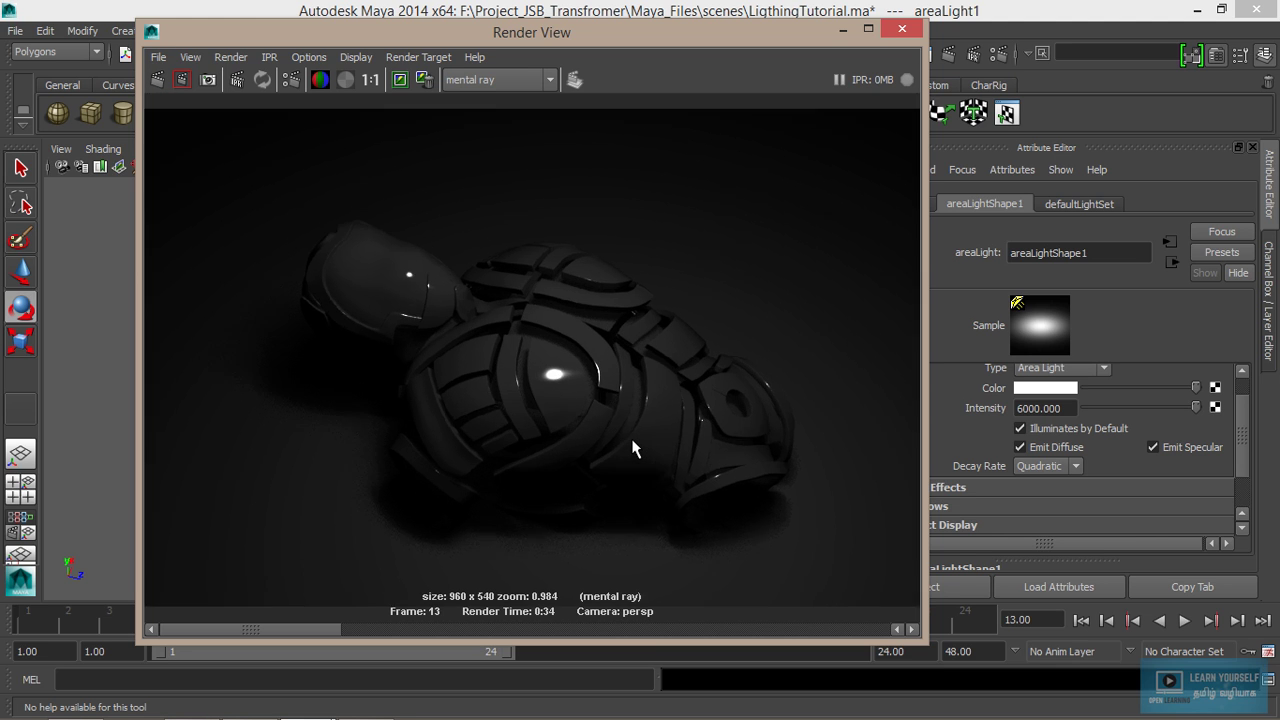
{"action": "scroll", "coordinate": [633, 448], "scroll_direction": "up", "scroll_amount": 1}
{"action": "scroll", "coordinate": [632, 448], "scroll_direction": "up", "scroll_amount": 1}
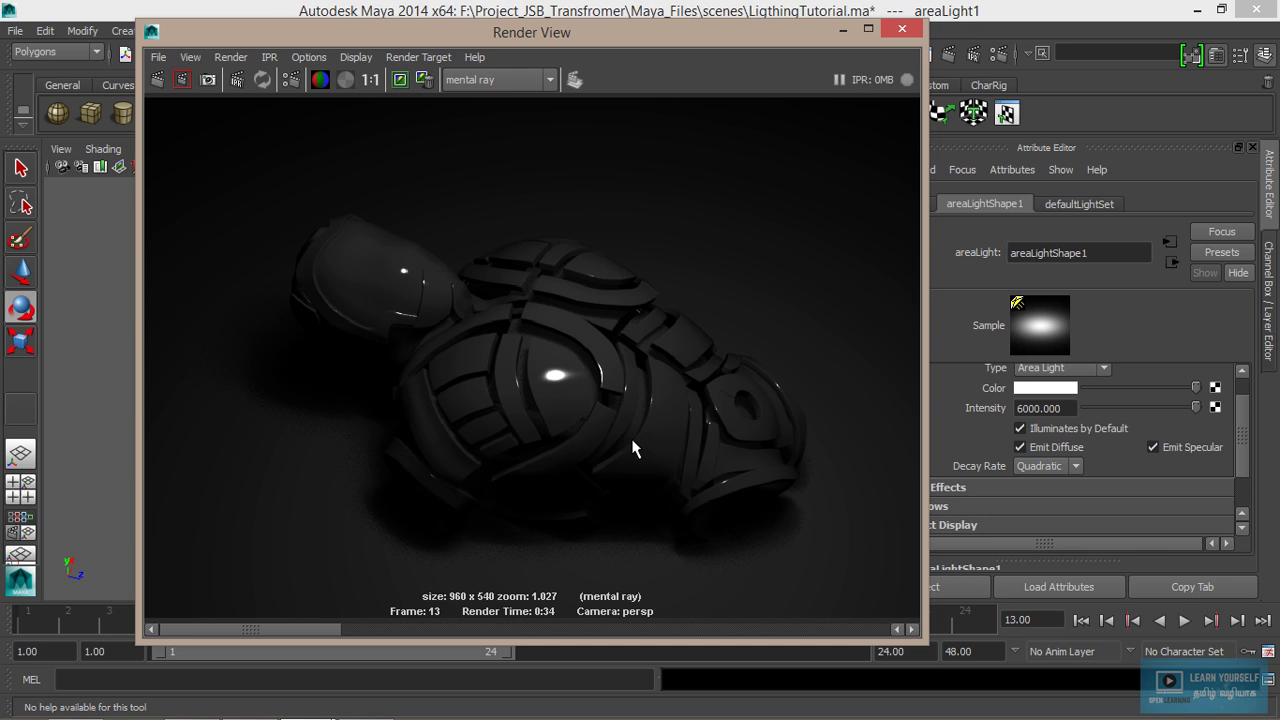